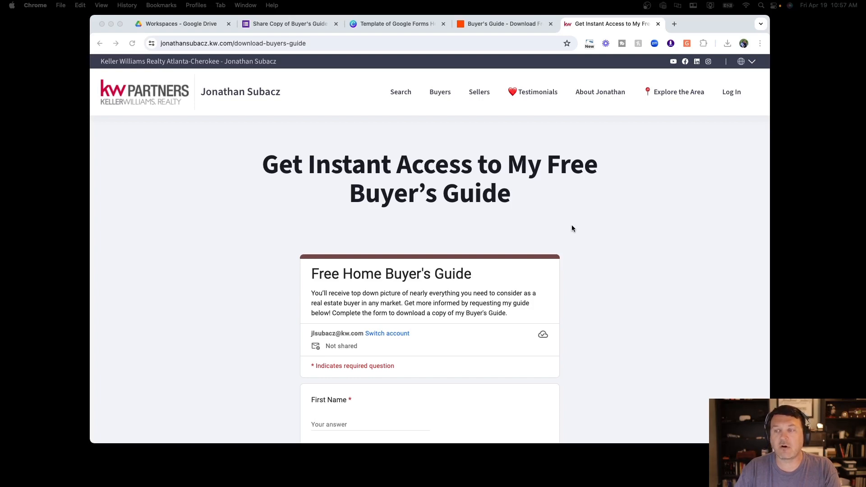
Bring up Google Drive's Workspaces page listing 2024 Business Operations and Lead Magnet Forms
scroll(609, 233, down, 10)
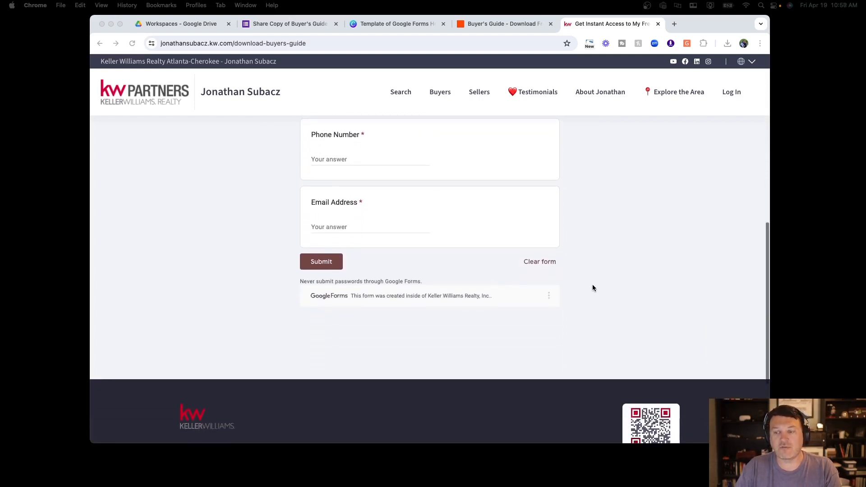
scroll(588, 282, up, 10)
scroll(592, 288, up, 3)
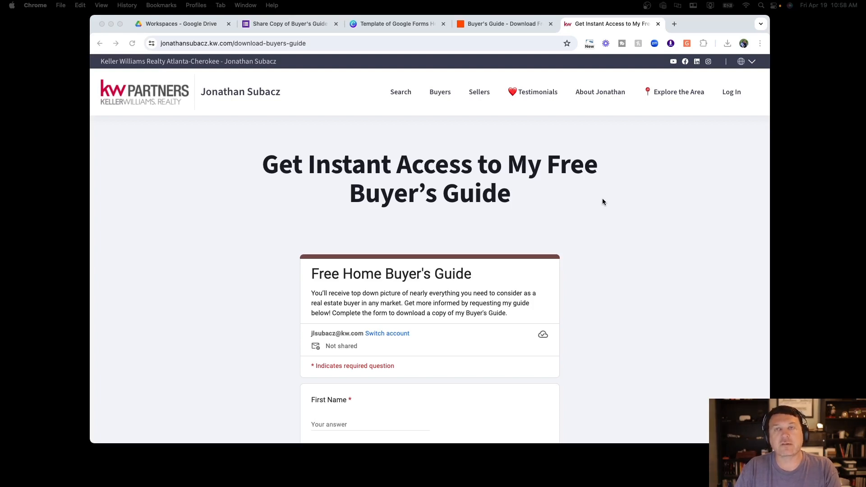
click(206, 23)
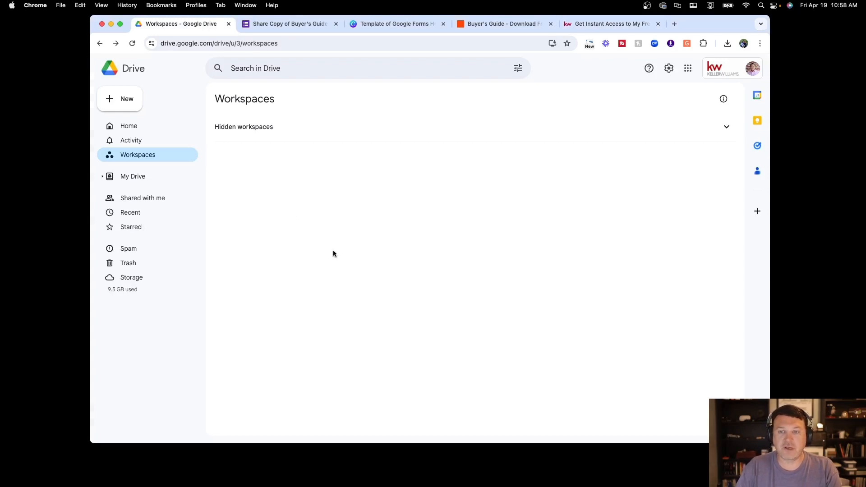
click(168, 160)
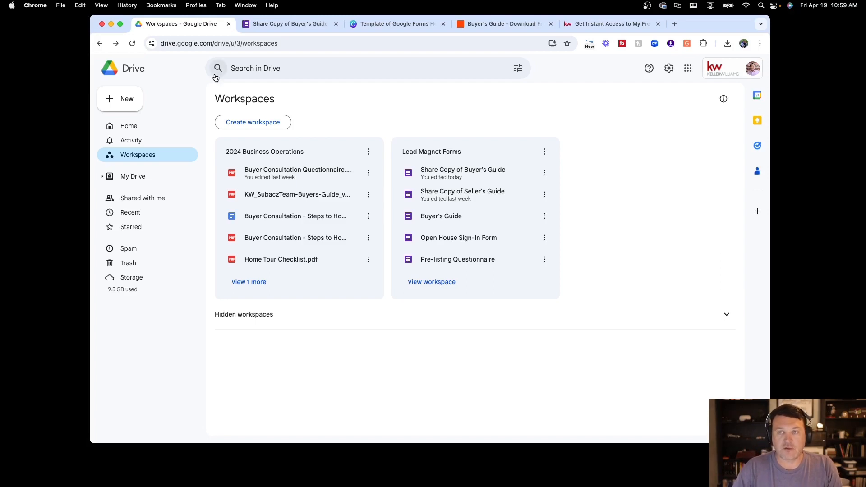
Review the four required contact questions on the Share Copy of Buyer's Guide form
click(288, 24)
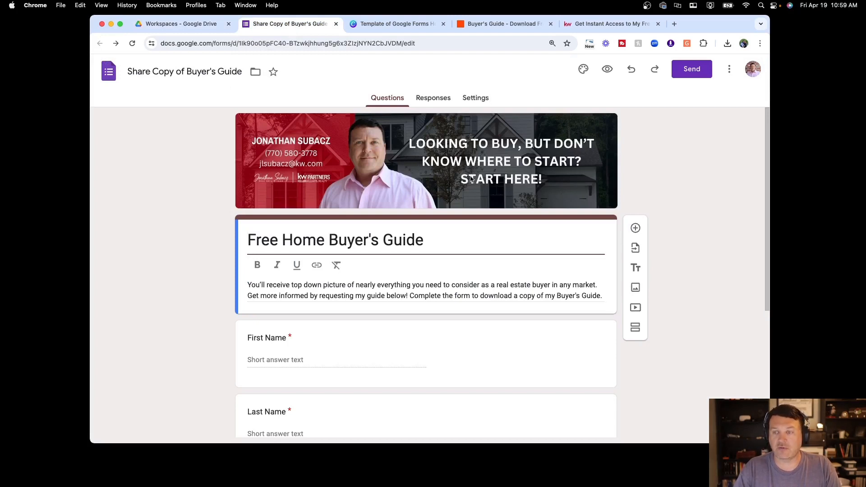
scroll(500, 181, down, 1)
scroll(501, 181, down, 5)
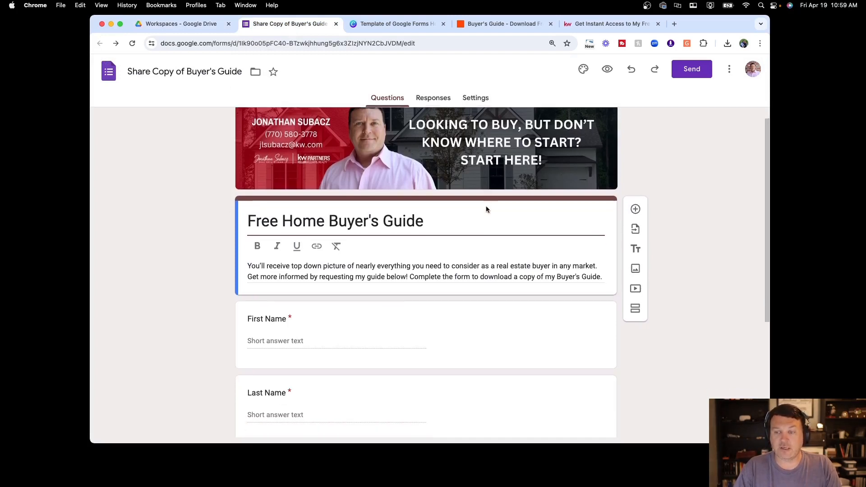
scroll(448, 167, down, 1)
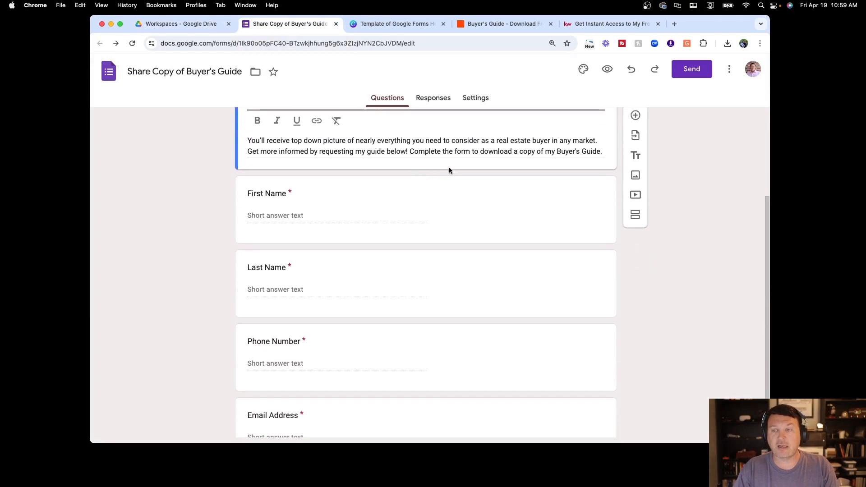
scroll(451, 167, down, 2)
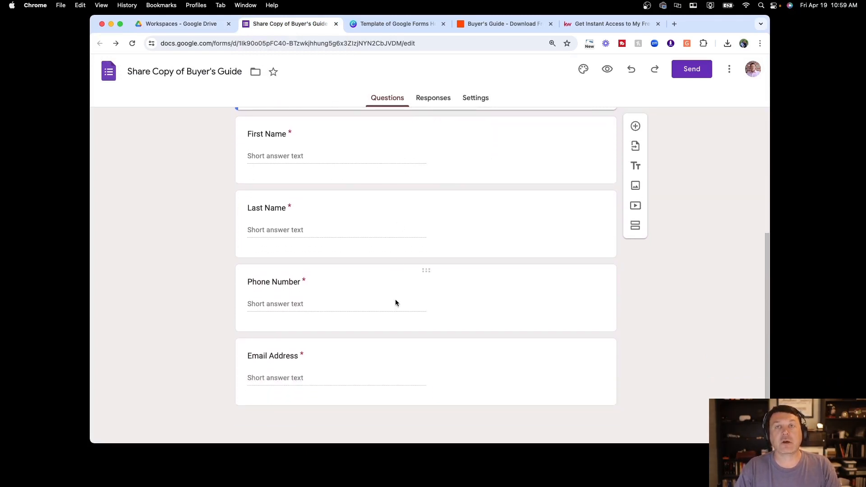
scroll(403, 382, up, 5)
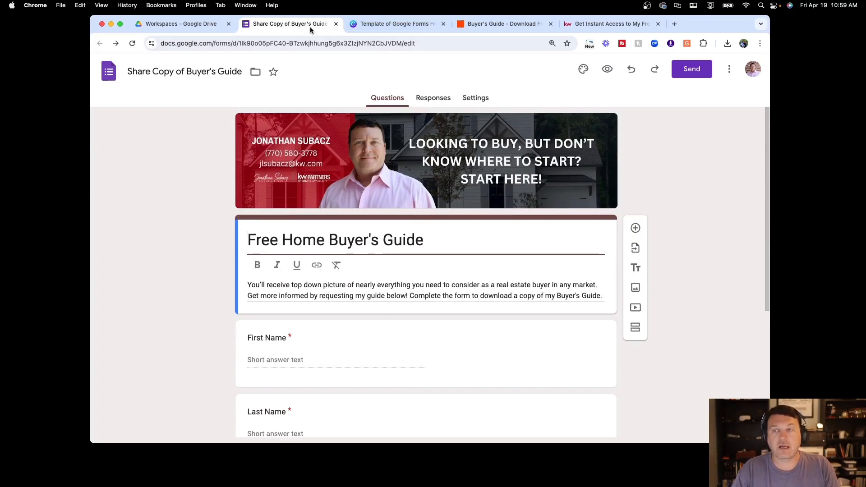
Create a new blank Google Form from Google Drive's New menu
click(200, 25)
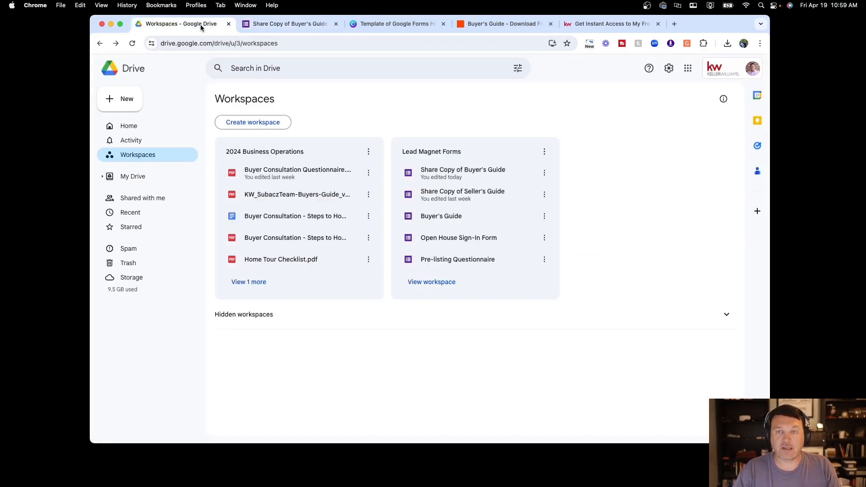
click(123, 102)
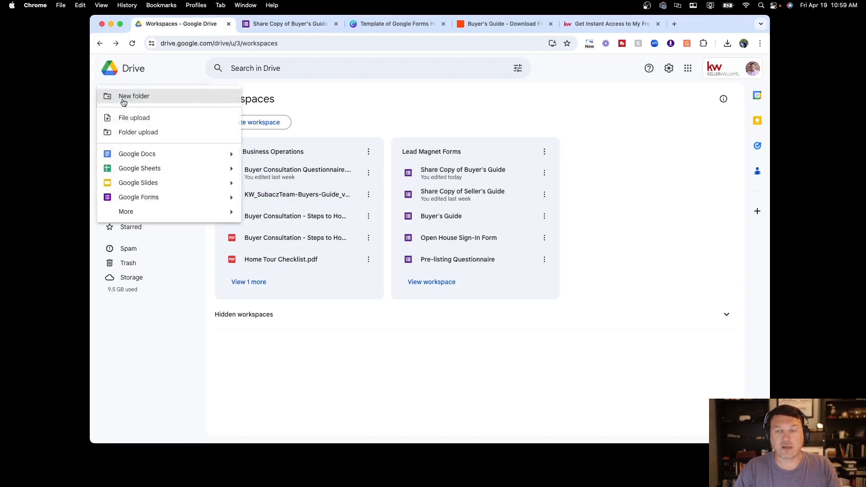
click(144, 197)
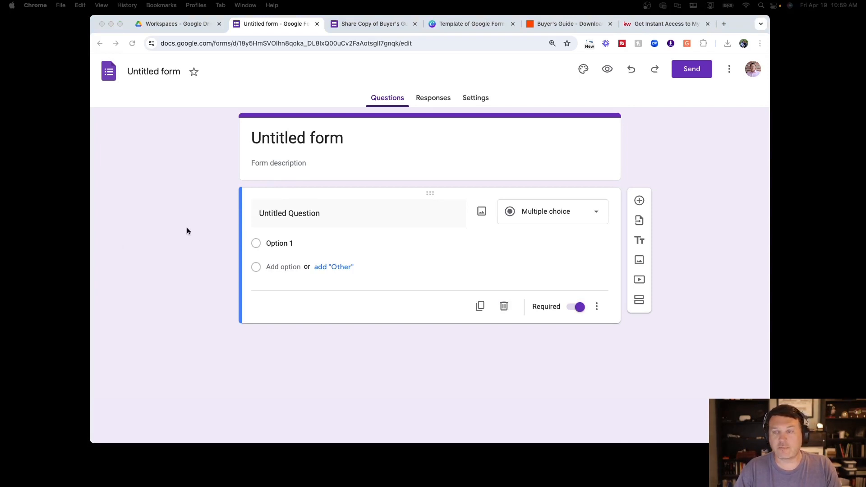
Retitle the new form 'Free Home Buyer's Guide'
click(289, 138)
click(289, 138)
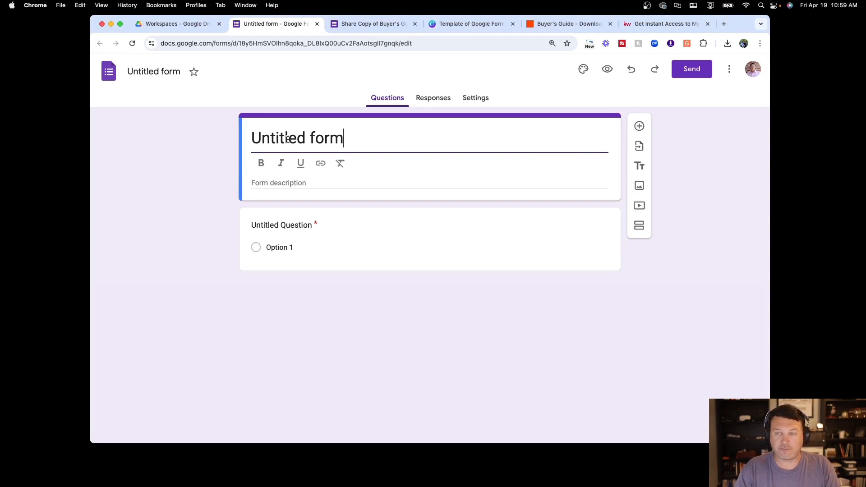
key(super+a)
text(Free HJ)
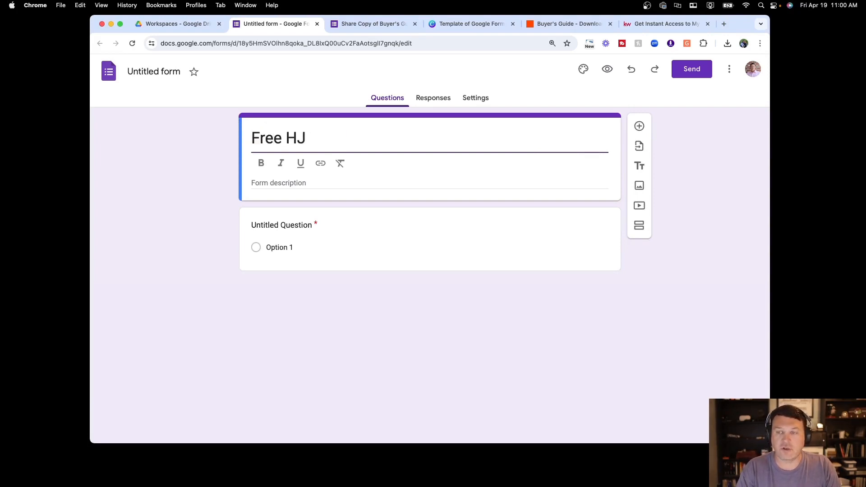
key(BackSpace)
text(ome )
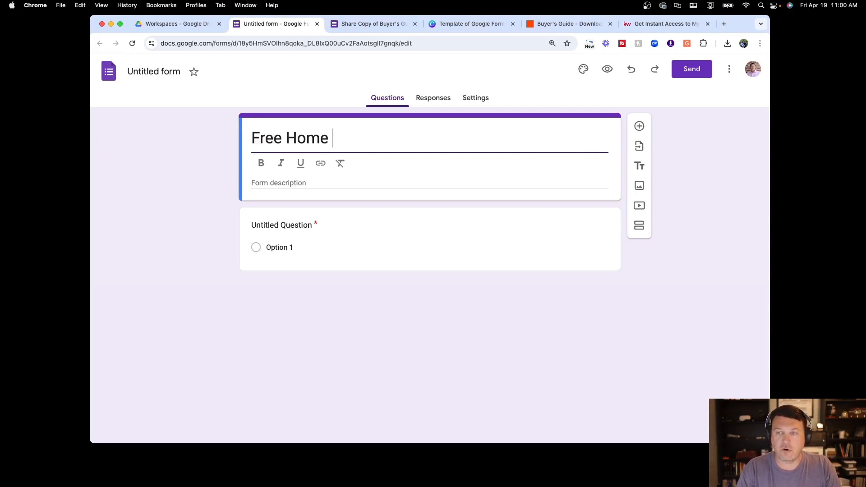
text(Buyer's GUide)
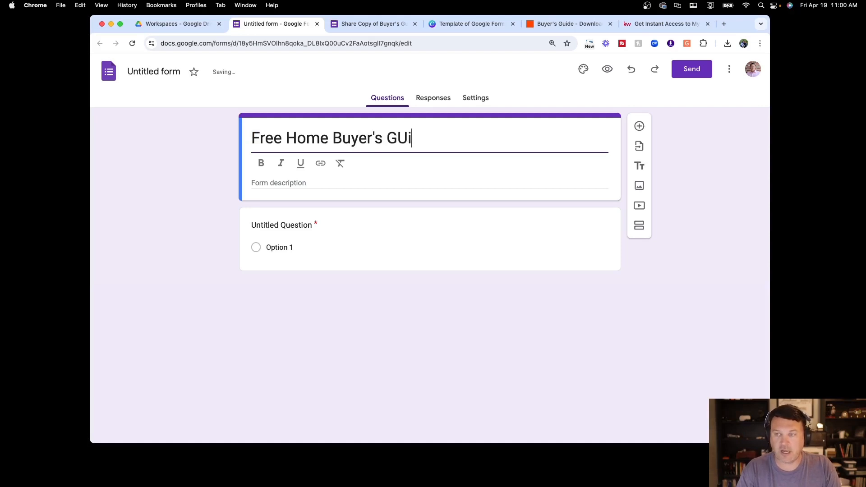
key(BackSpace)
key(BackSpace)
key(BackSpace)
key(BackSpace)
text(uide)
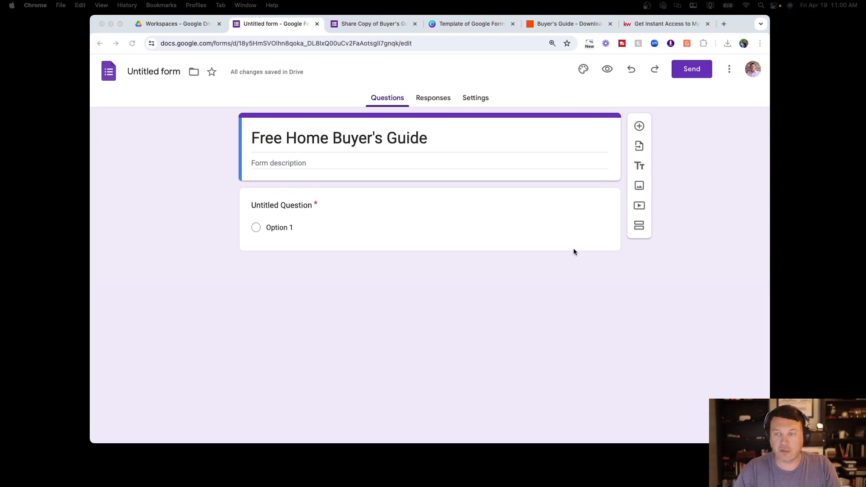
click(445, 163)
Paste the guide invitation text into the form description
click(436, 181)
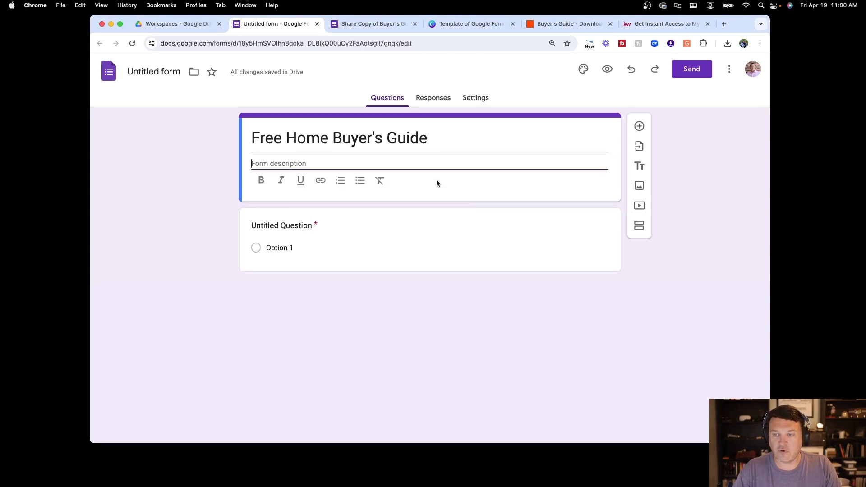
text(You'll receive top down picture of nearly everything you need to consider as a real estate buyer in any market. Get more informed by requesting my guide below! Complete the form to download a copy of my Buyer's Guide.)
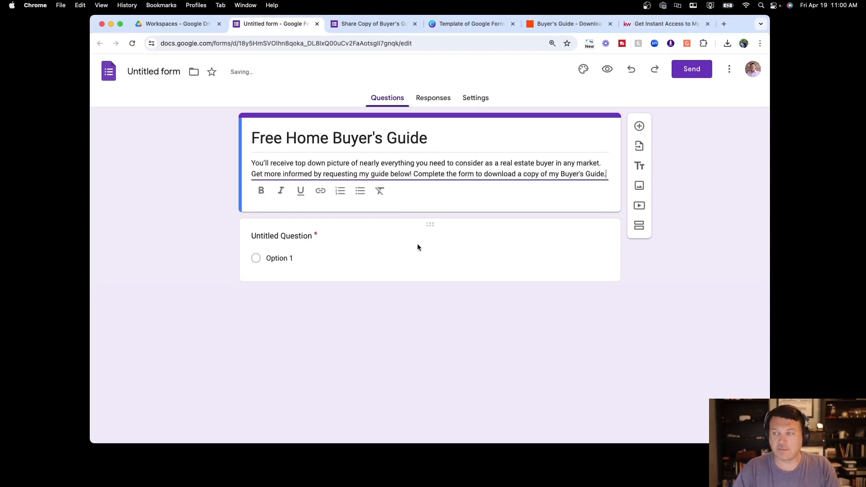
click(298, 236)
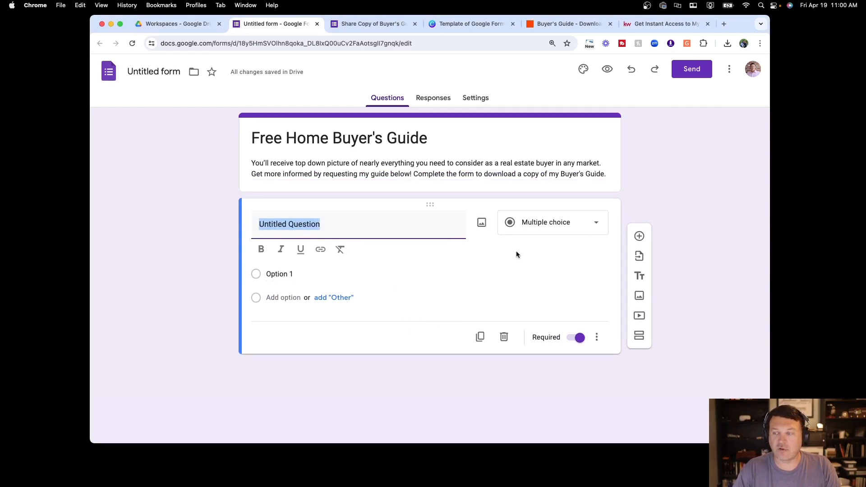
Make the first question a short-answer 'First Name' and duplicate it as 'Last Name'
click(544, 231)
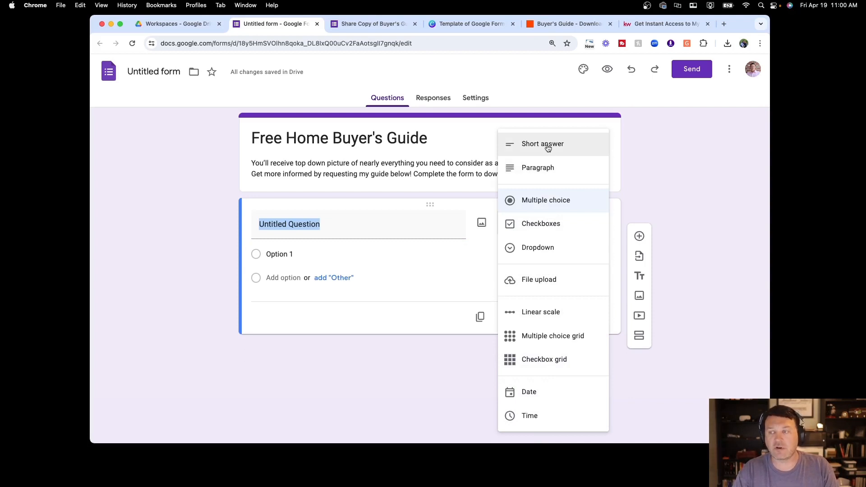
click(547, 147)
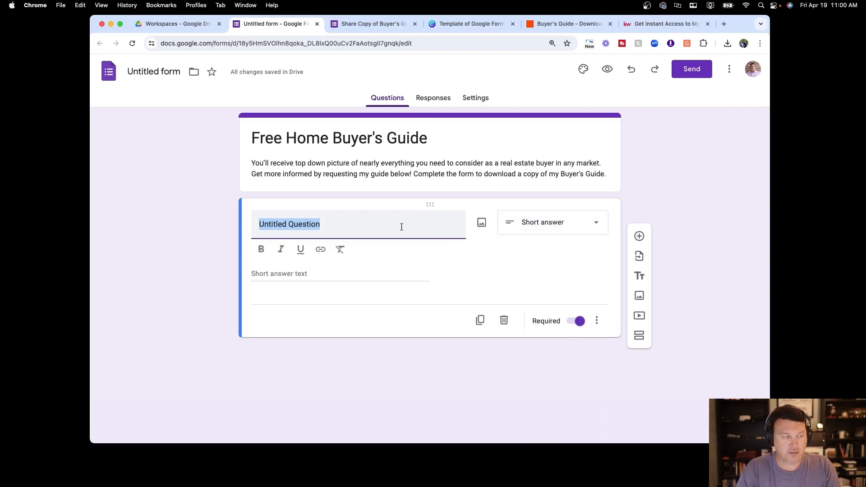
text(First Name)
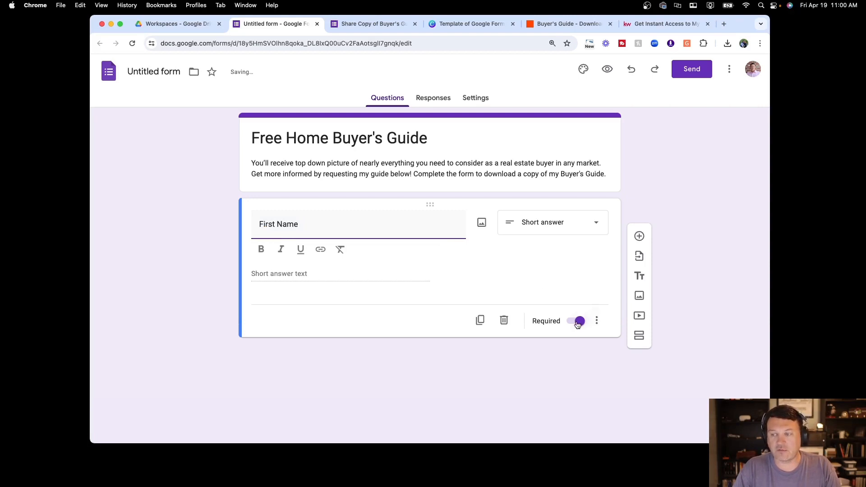
click(550, 269)
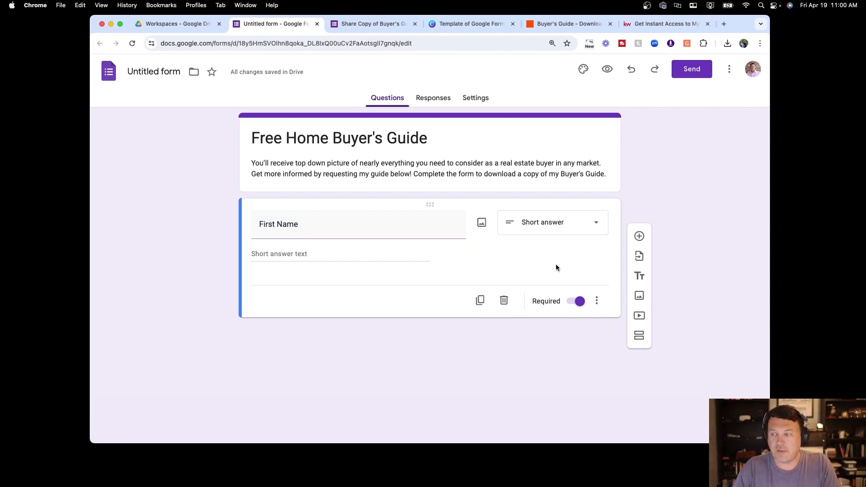
click(480, 301)
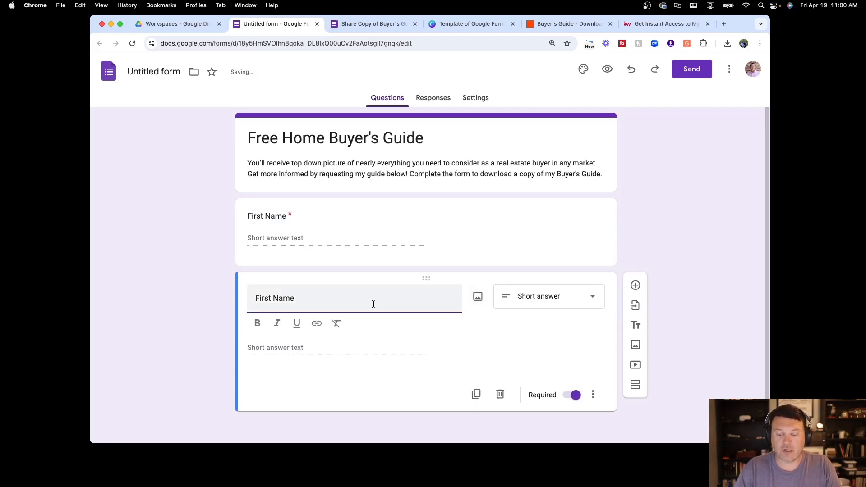
drag(255, 298, 271, 298)
text(Last)
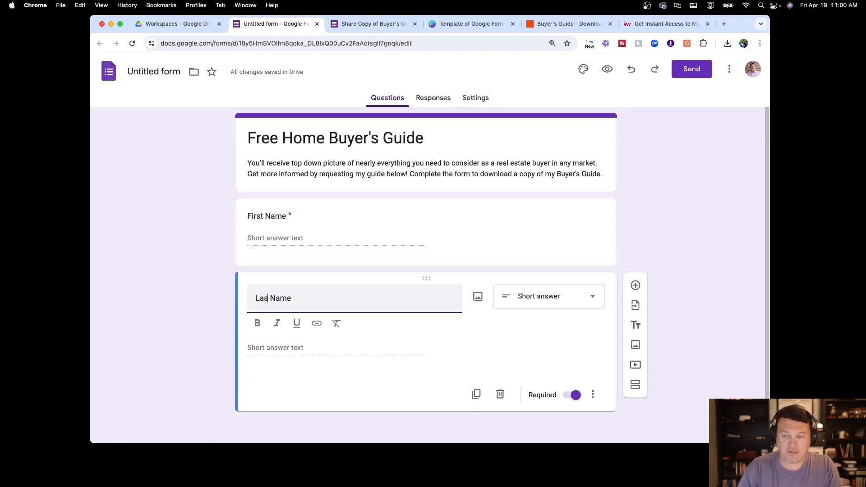
Duplicate the Last Name question and retitle the copy 'Phone Number'
click(476, 395)
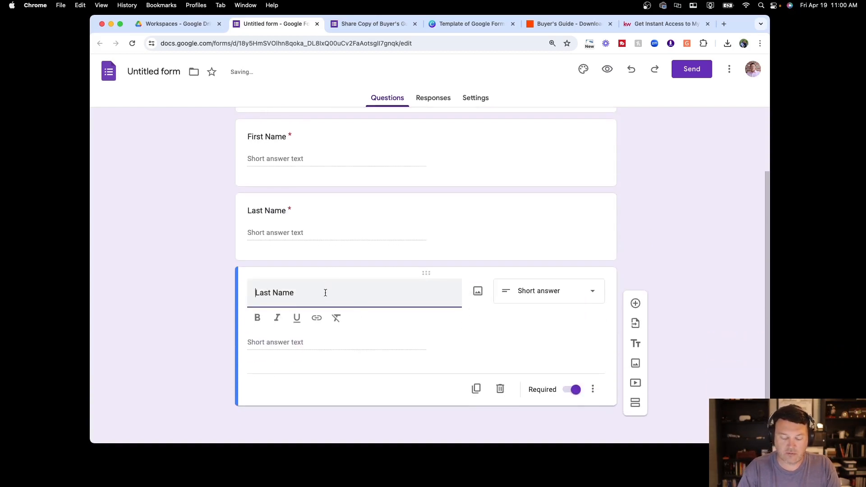
text(Phone NUm)
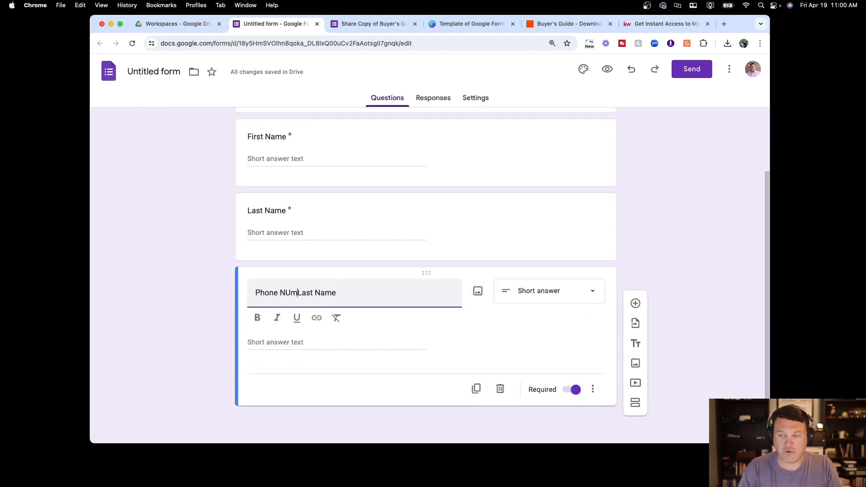
key(BackSpace)
key(BackSpace)
text(umber)
key(shift+super+Right)
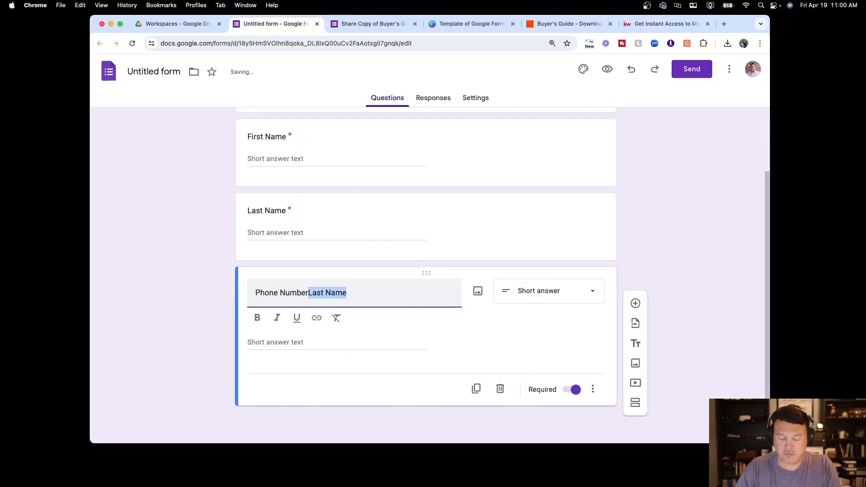
key(BackSpace)
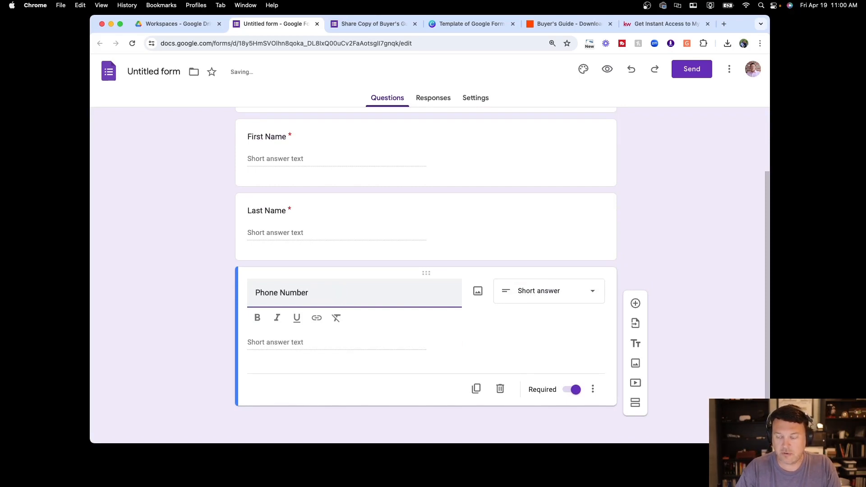
Duplicate the Phone Number question and retitle the copy 'Email Address', keeping it required
click(476, 389)
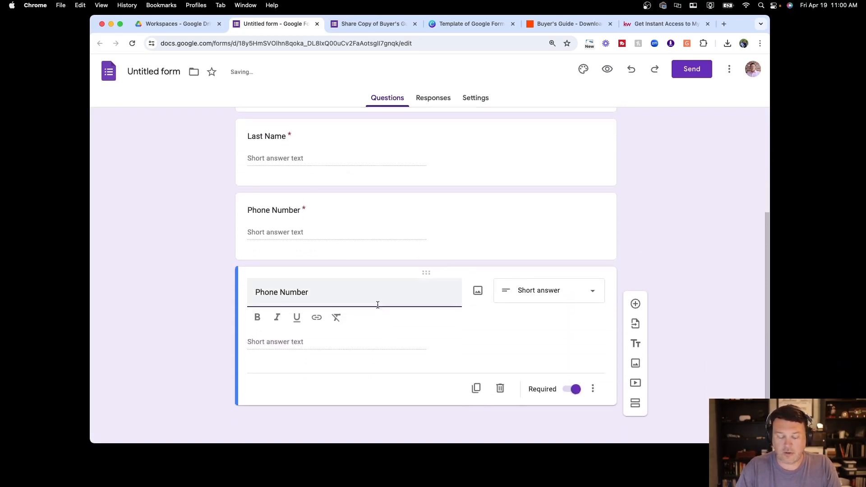
text(Email )
text(Address)
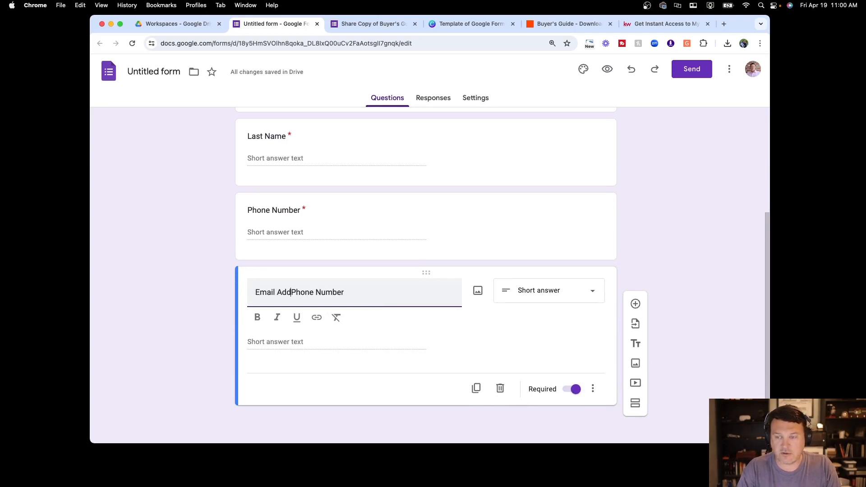
key(shift+super+Right)
key(BackSpace)
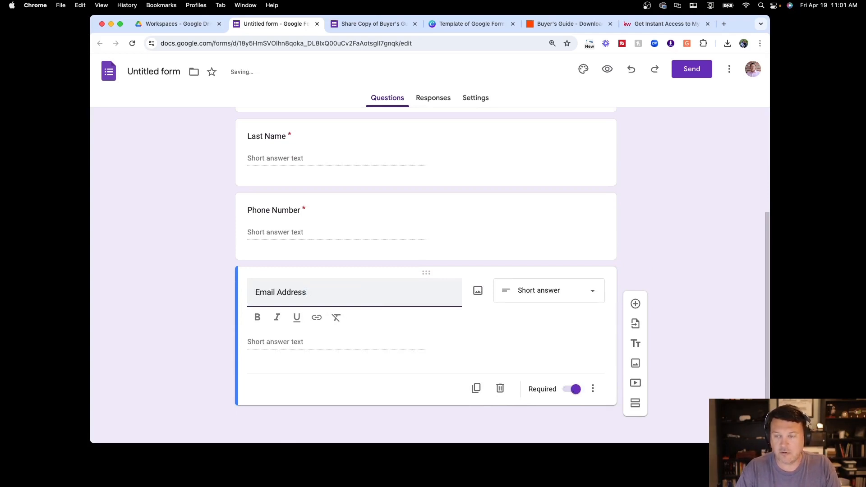
click(506, 336)
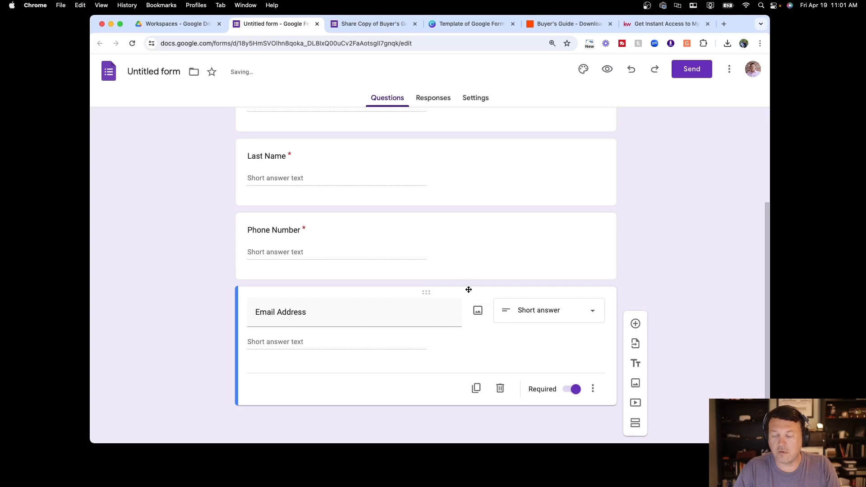
scroll(467, 291, up, 3)
scroll(466, 292, down, 3)
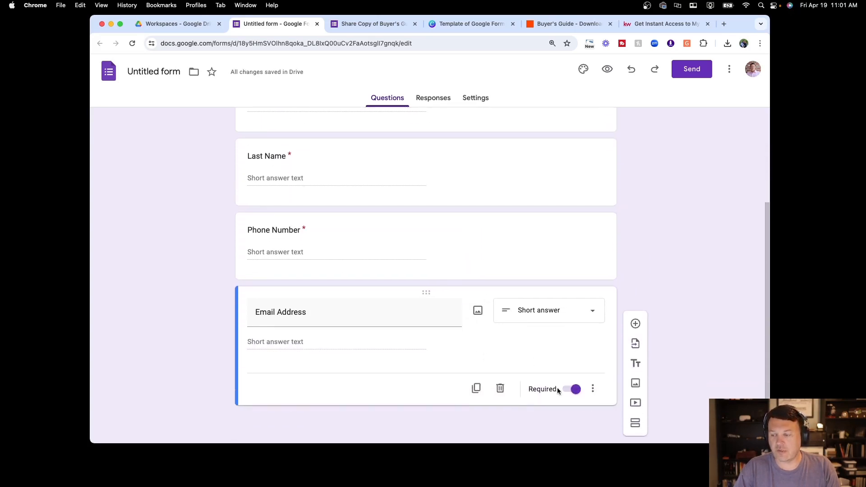
click(556, 273)
scroll(451, 286, up, 5)
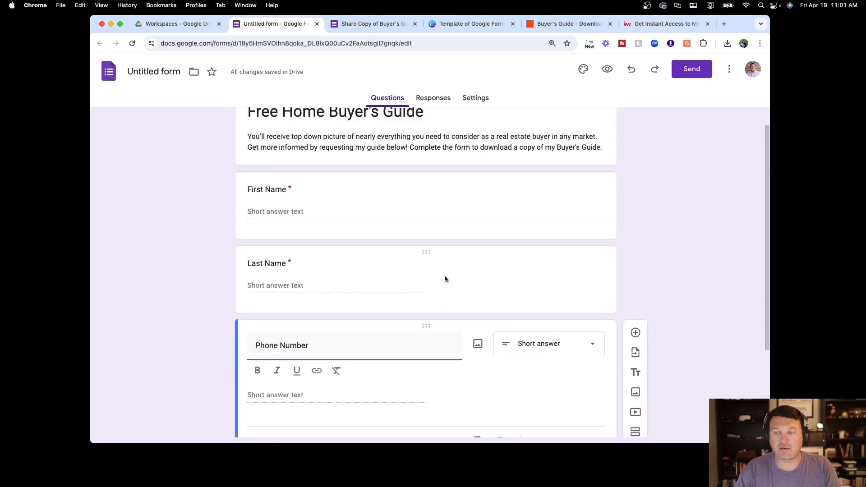
Switch off 'Restrict to users in Keller Williams Realty, Inc.' under Responses settings
click(431, 101)
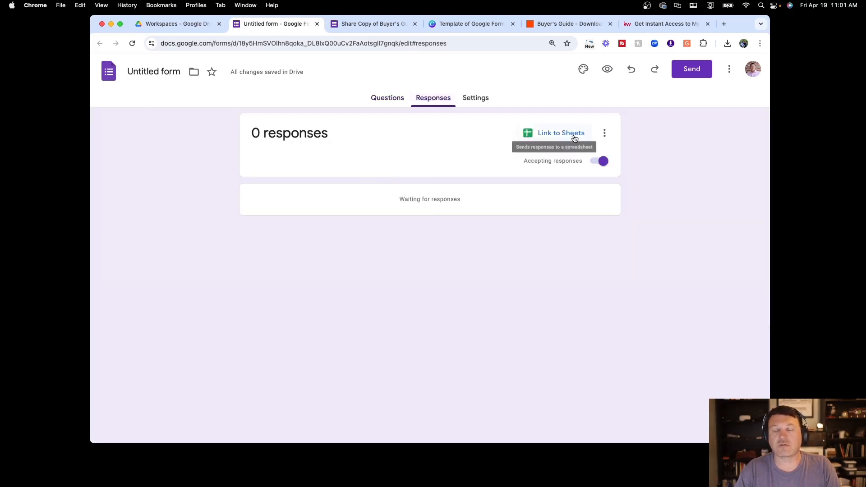
click(471, 99)
scroll(489, 144, down, 2)
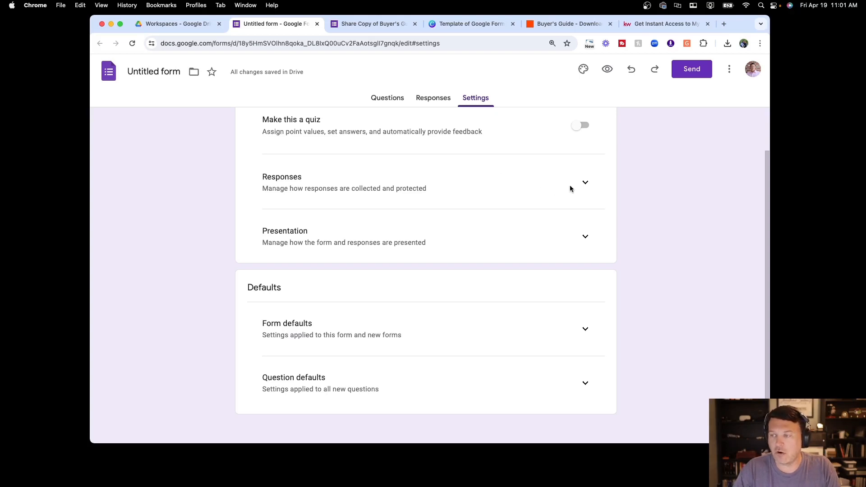
click(585, 183)
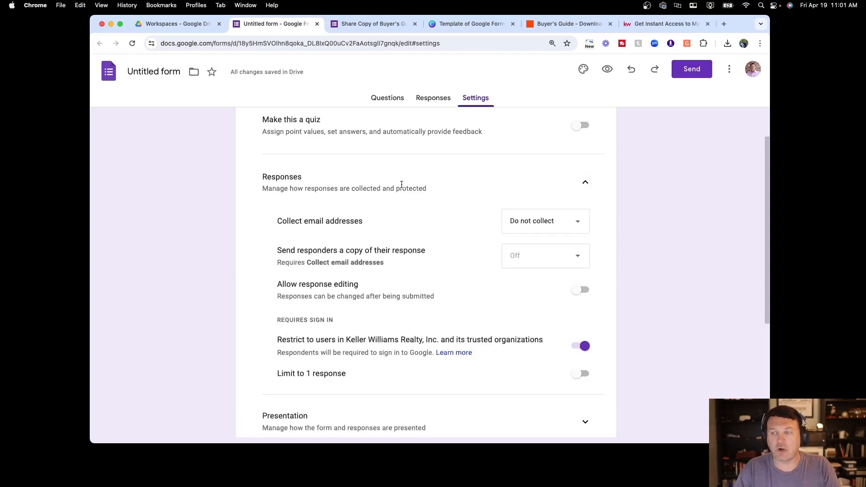
scroll(432, 194, down, 3)
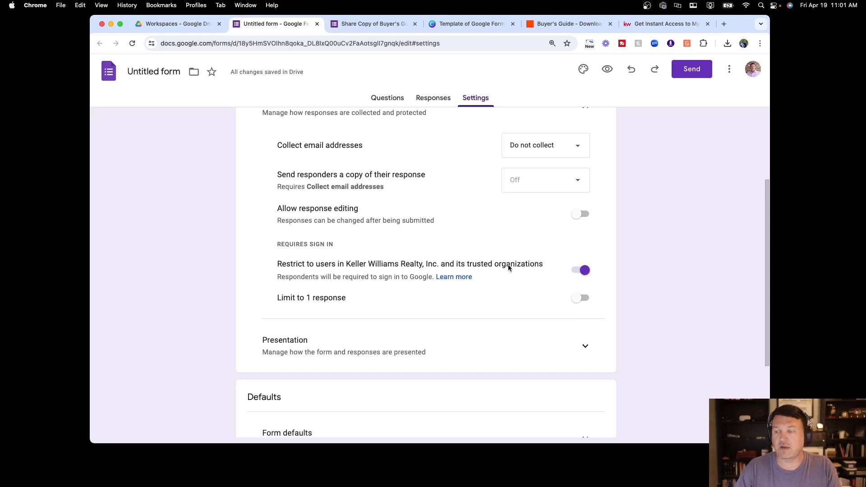
click(582, 270)
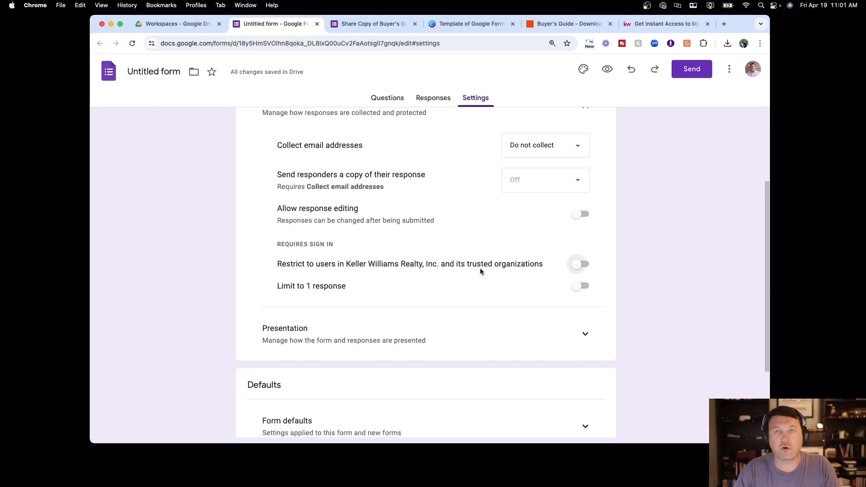
scroll(480, 271, down, 5)
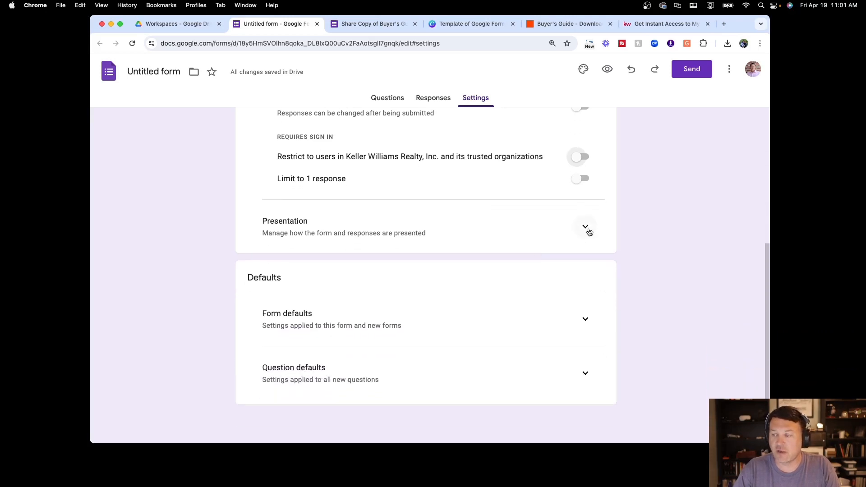
Save a confirmation message thanking respondents for the Buyer's Guide and pointing them to their email
click(585, 231)
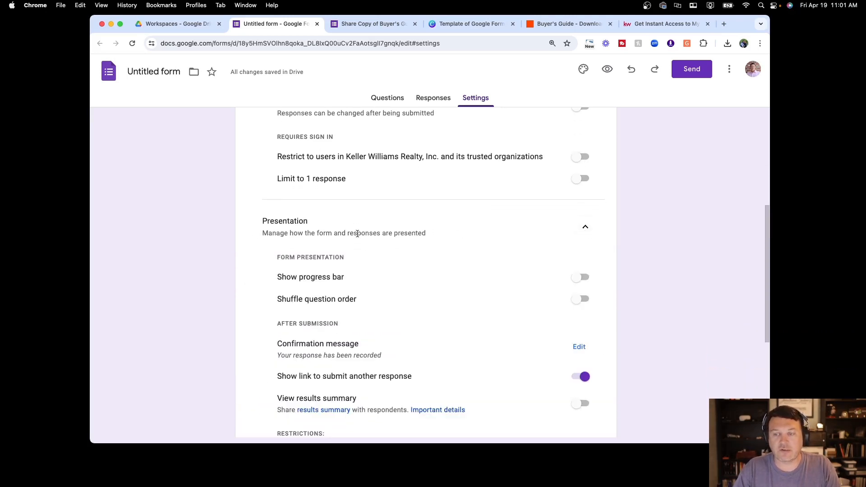
scroll(360, 234, down, 2)
scroll(359, 233, down, 2)
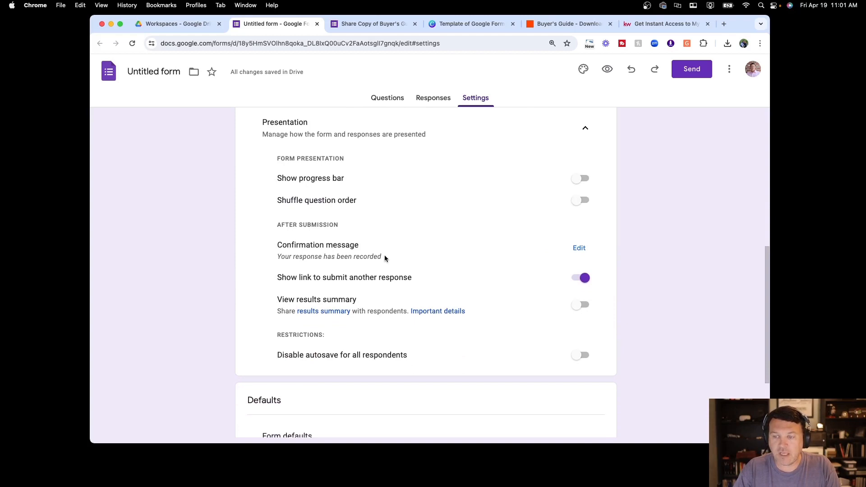
click(580, 249)
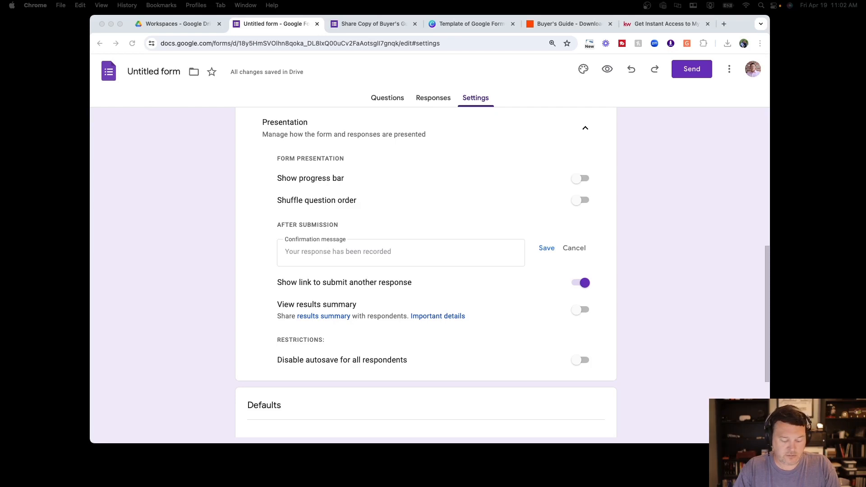
click(347, 258)
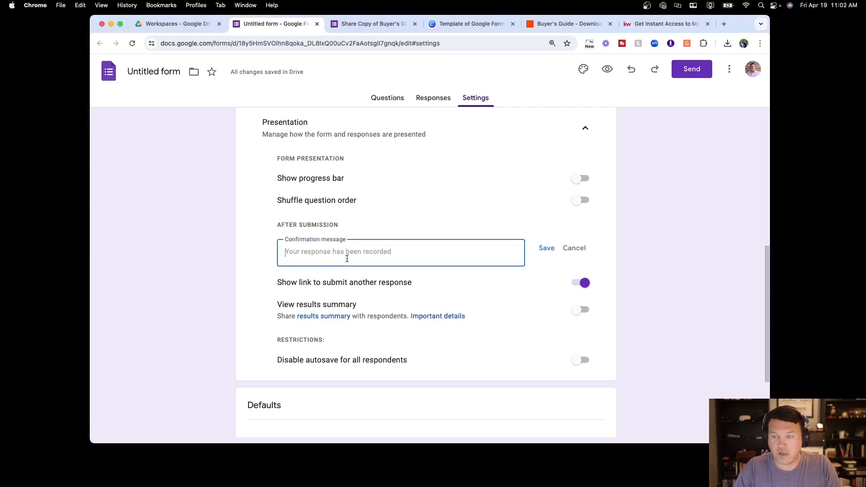
text(Please check your email. I just sent you an email with a link to the download.  Thank you! Jonathan)
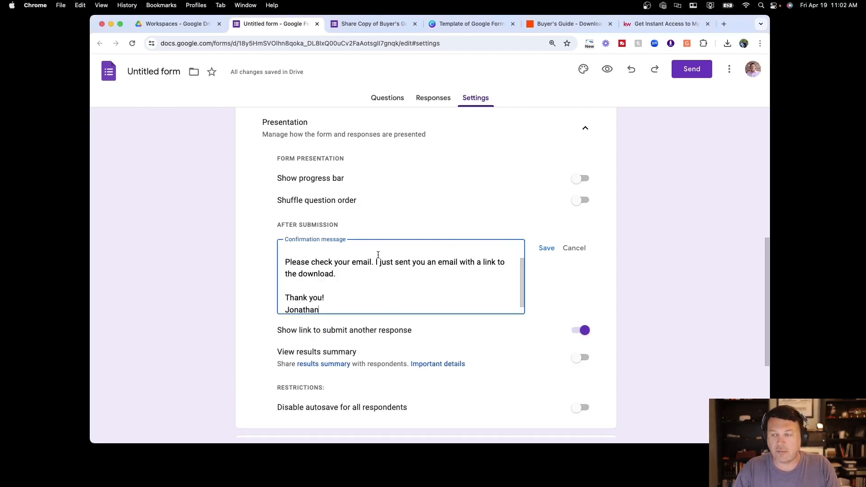
scroll(416, 280, up, 1)
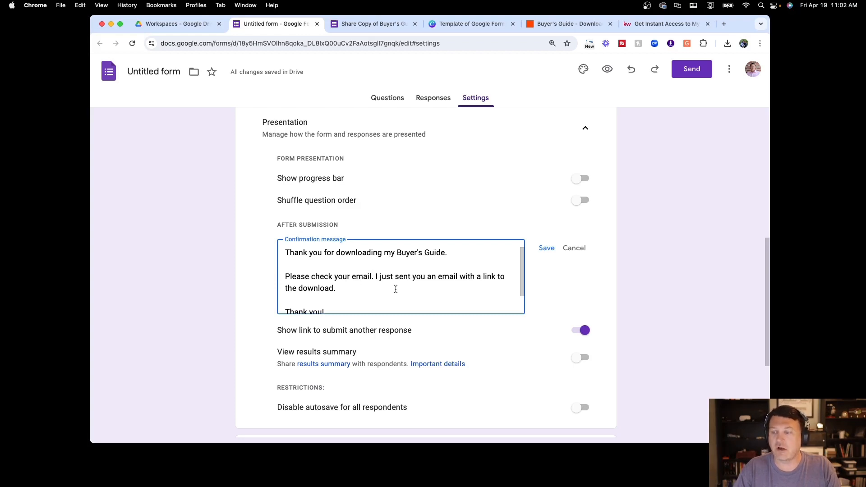
scroll(387, 295, down, 2)
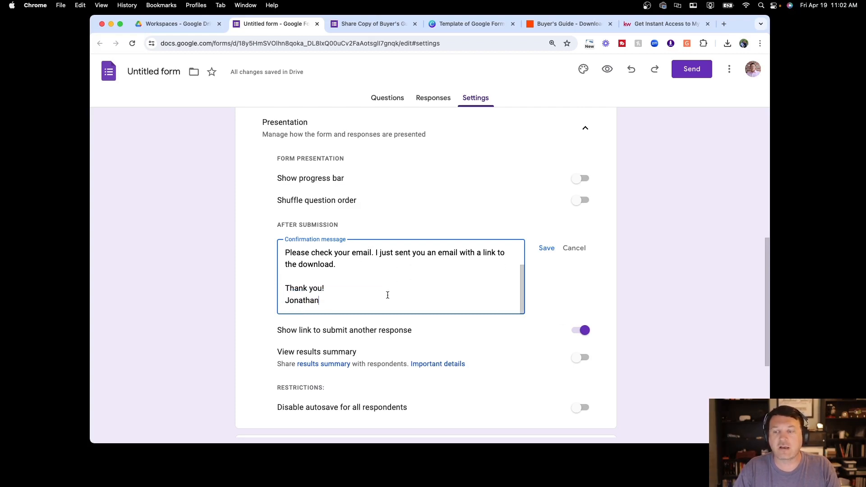
click(546, 249)
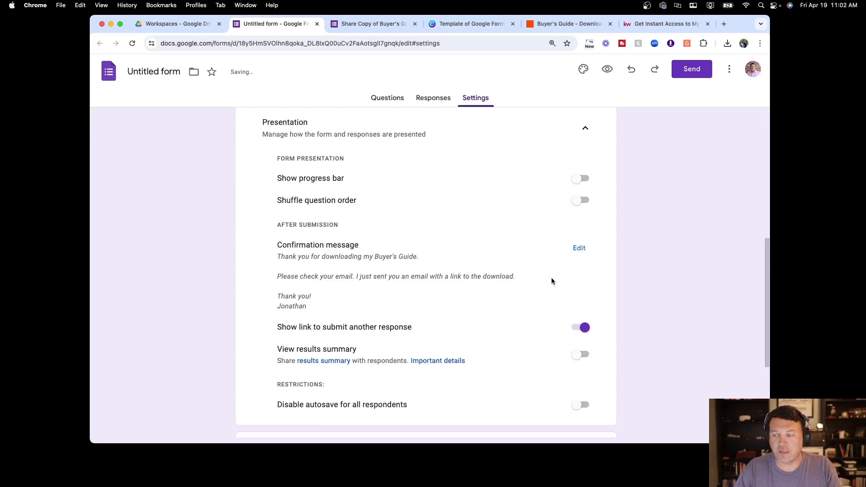
Compare the untitled form with the Share Copy form and the Keller Williams page embedding it
scroll(551, 280, down, 3)
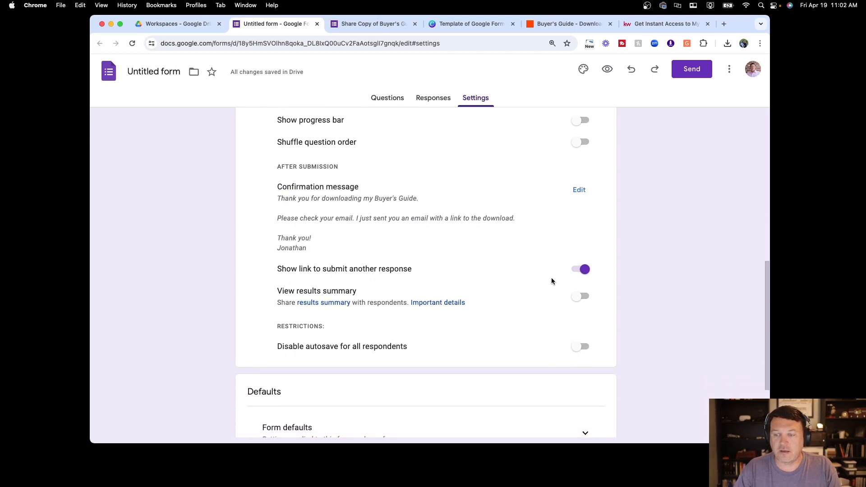
scroll(499, 305, down, 5)
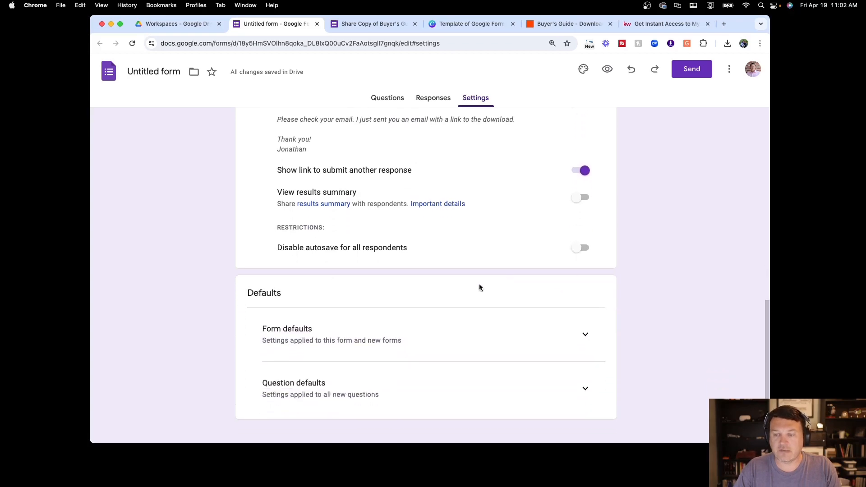
scroll(483, 292, up, 10)
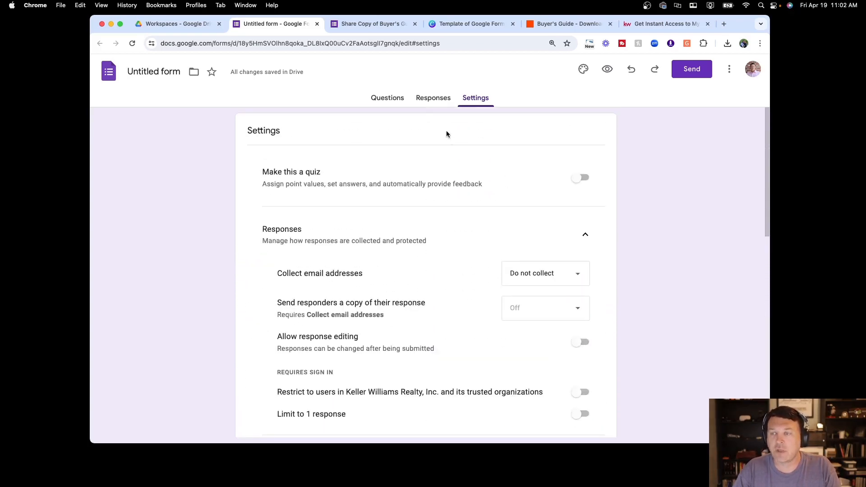
click(396, 95)
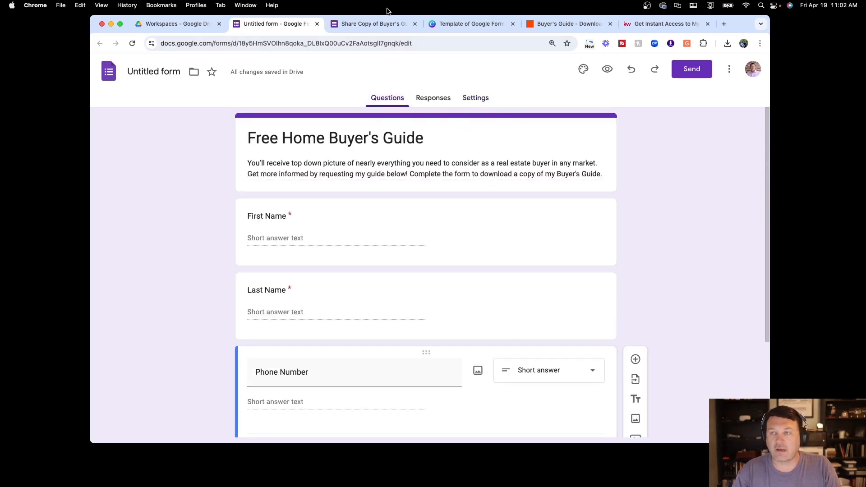
click(386, 22)
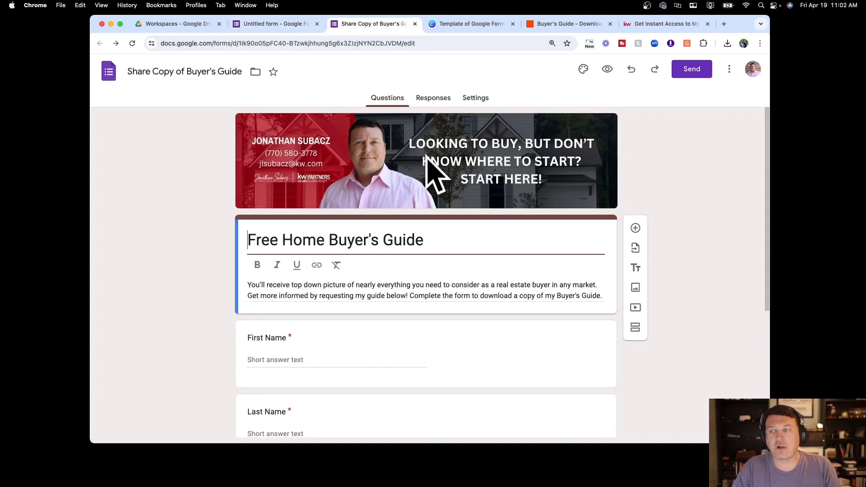
click(274, 22)
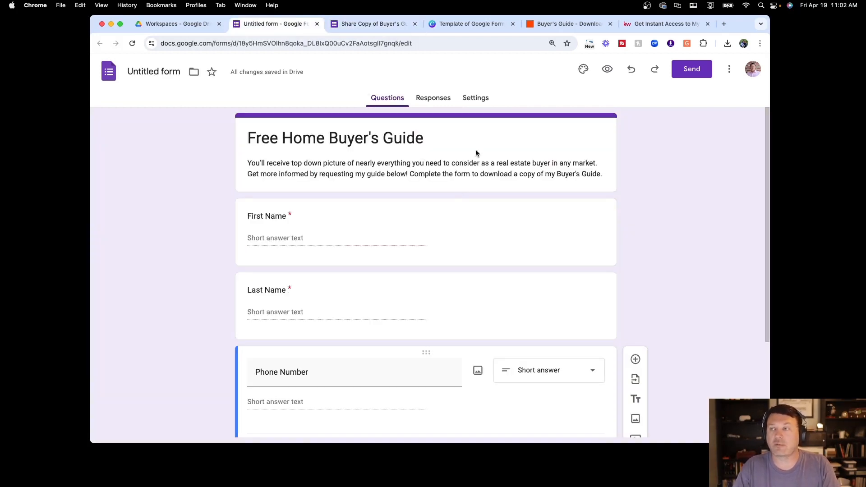
click(655, 24)
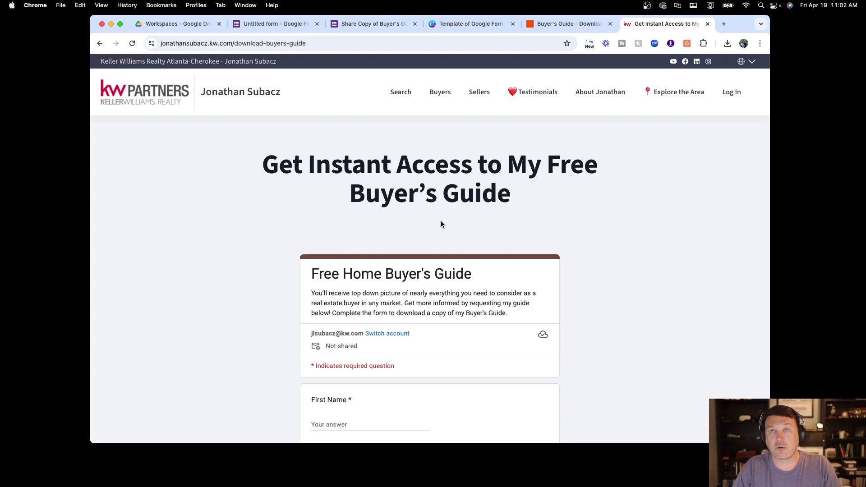
Inspect the Share Copy of Buyer's Guide theme settings, then return to the untitled form
click(374, 23)
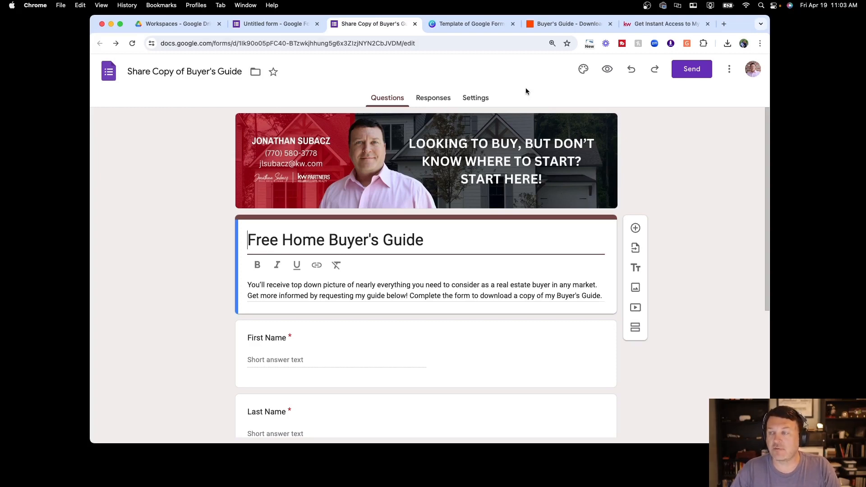
click(583, 71)
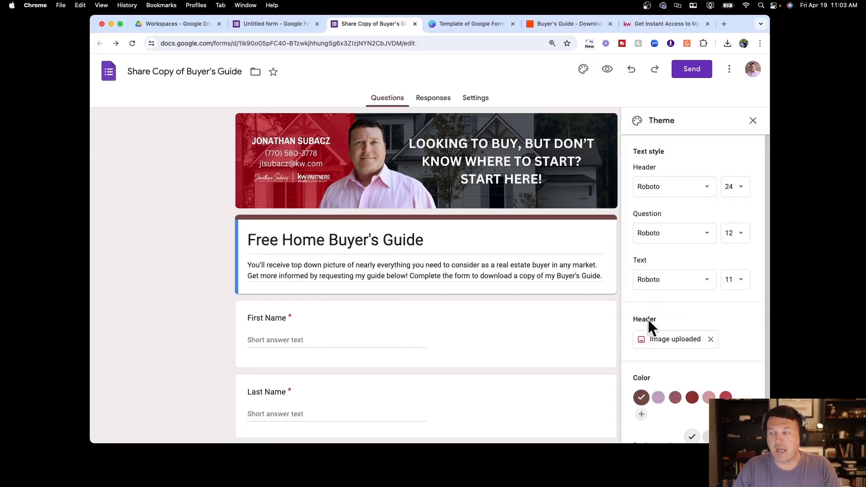
click(274, 27)
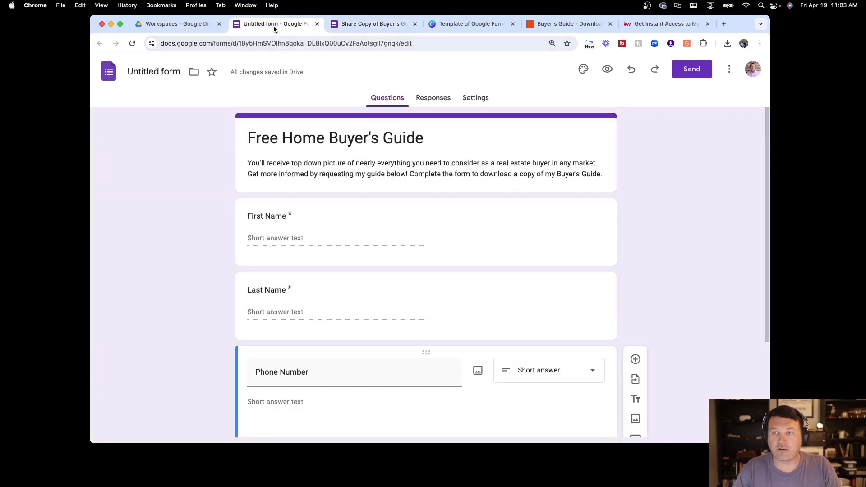
Try red and grey theme colours on the untitled form, picking a light background shade
click(584, 69)
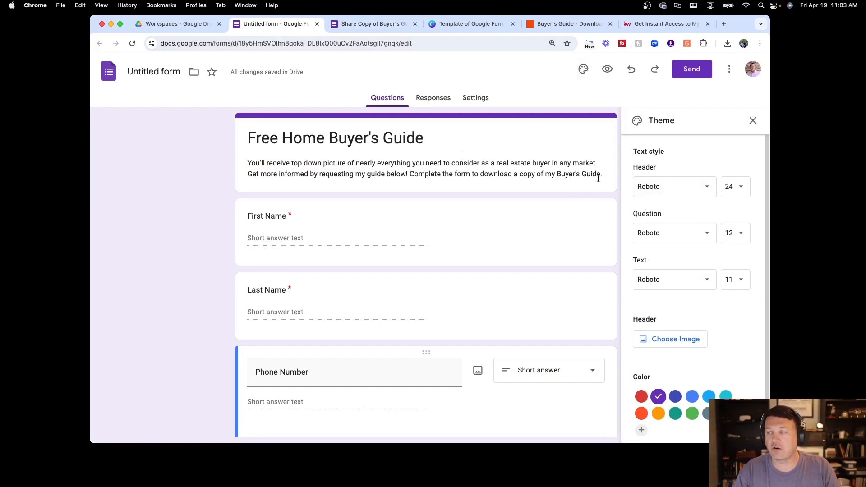
scroll(660, 243, down, 2)
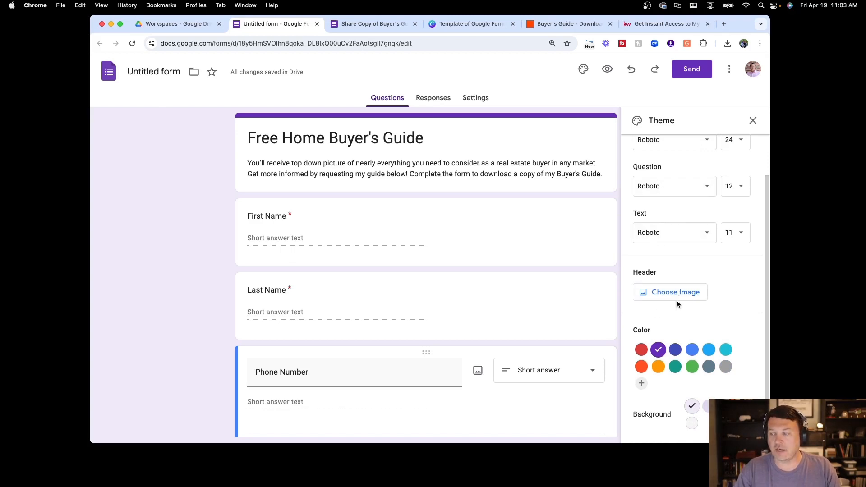
click(641, 350)
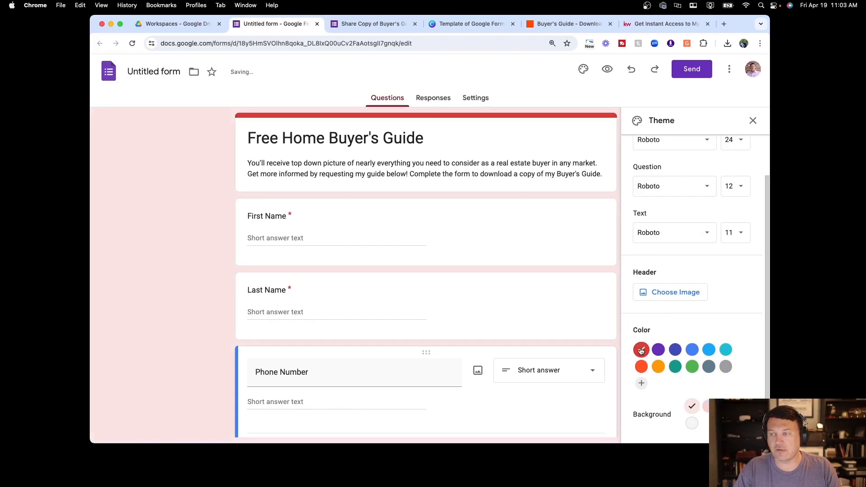
click(726, 367)
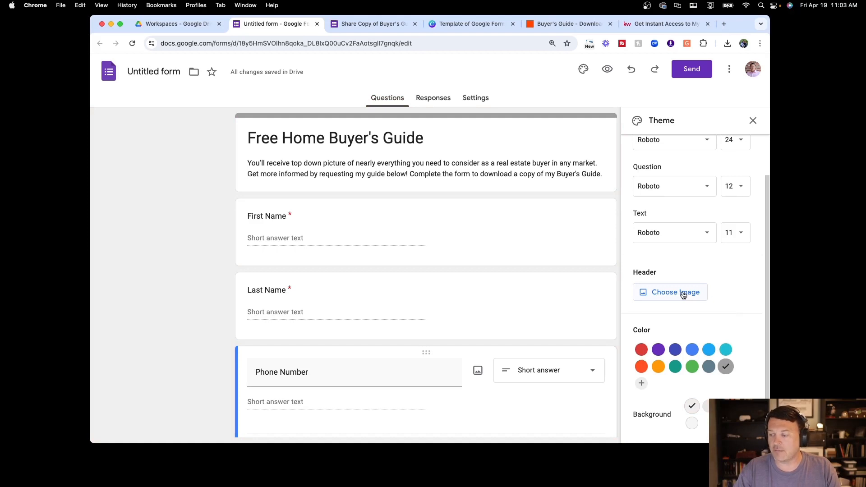
click(692, 408)
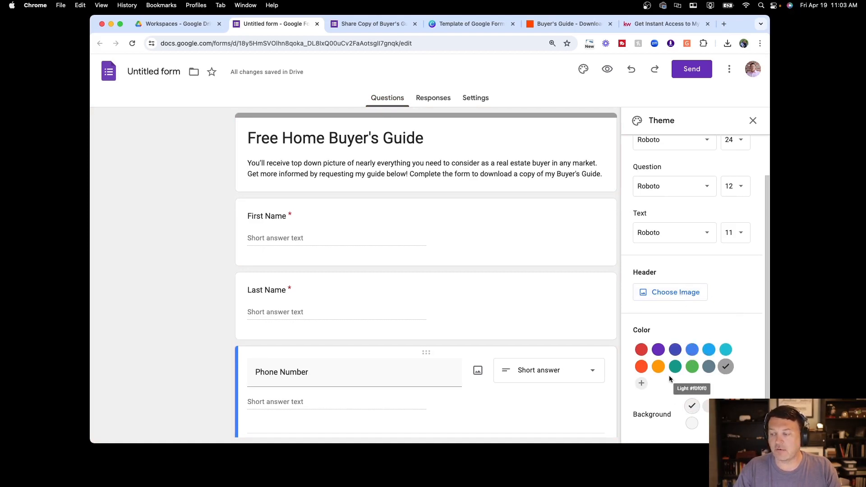
Upload the Buyer's Guide banner JPG as the form's header image
click(668, 295)
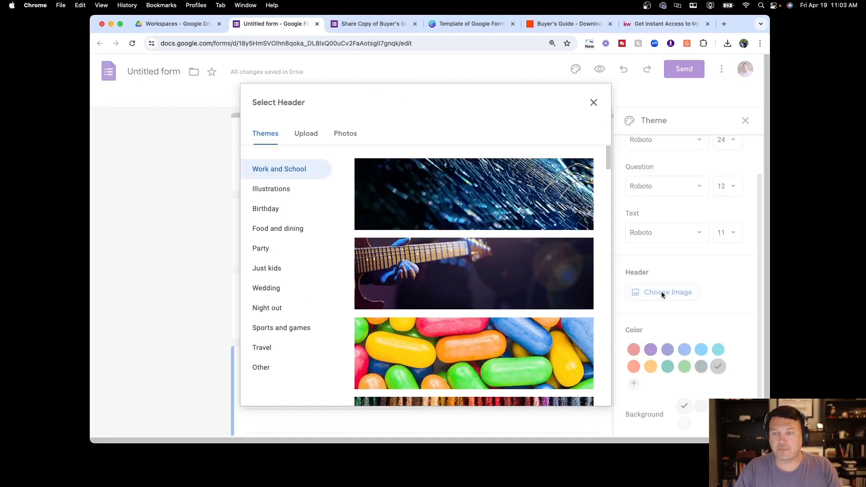
click(307, 135)
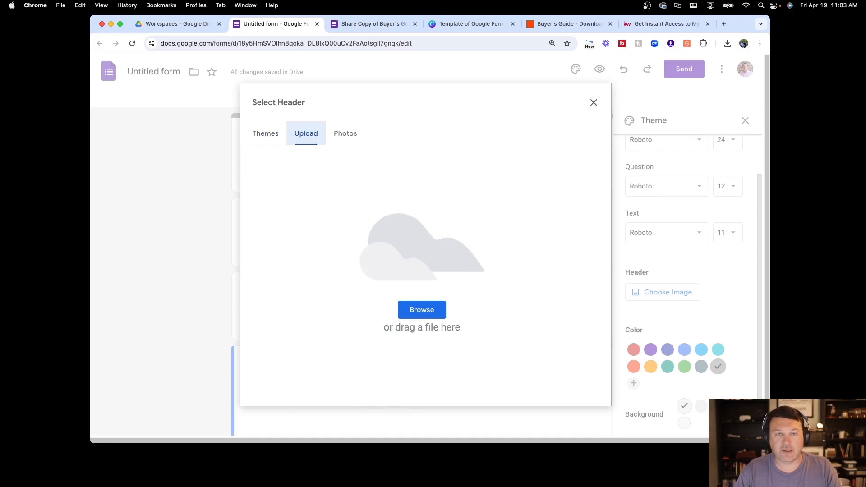
drag(18, 132, 328, 189)
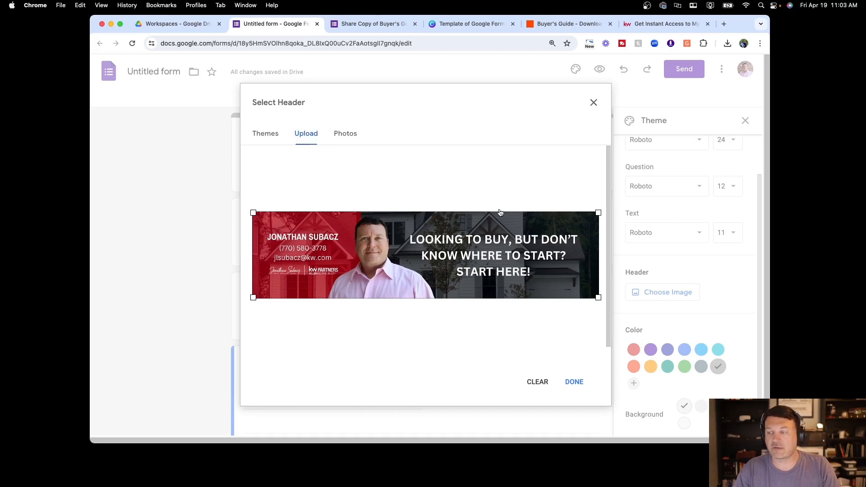
click(574, 383)
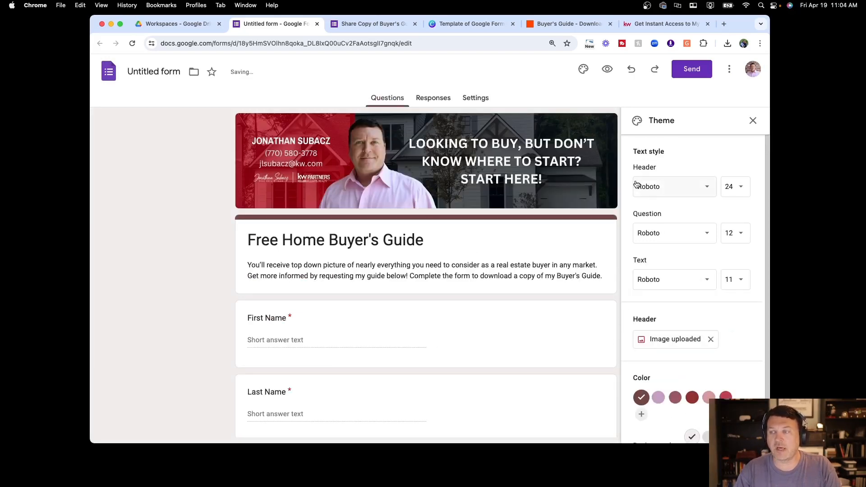
click(753, 121)
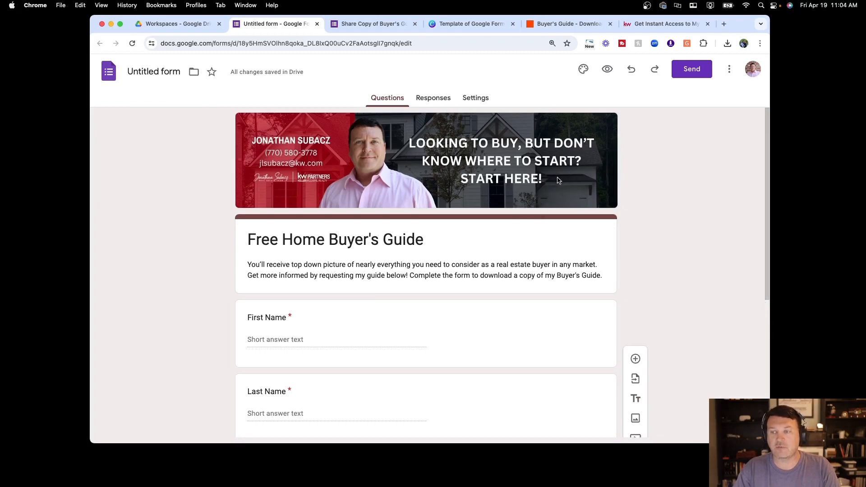
Copy the form's shortened share link from the Send dialog
scroll(558, 181, down, 5)
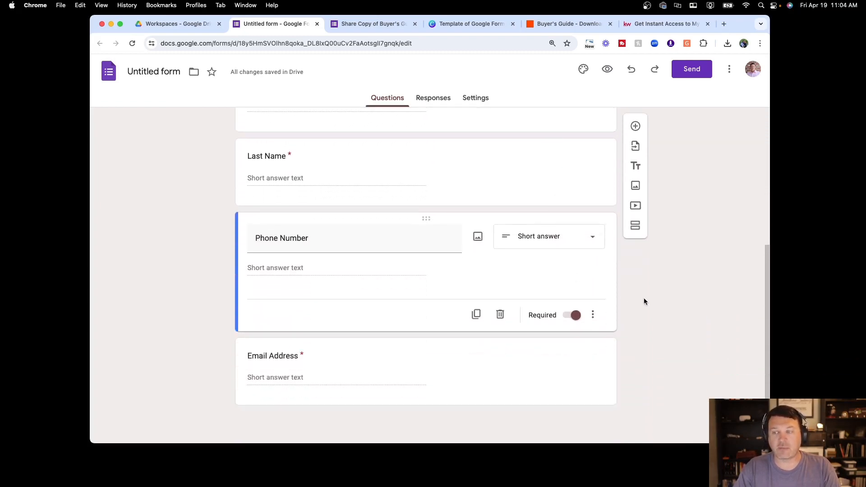
scroll(646, 297, up, 5)
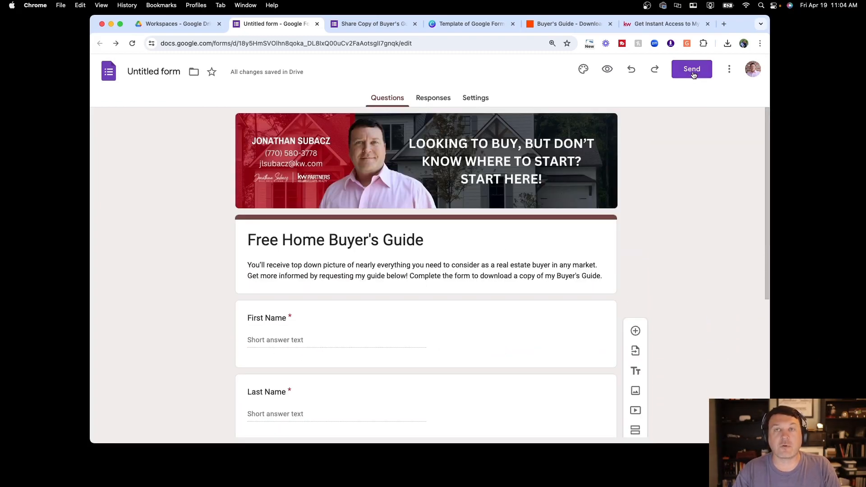
click(692, 73)
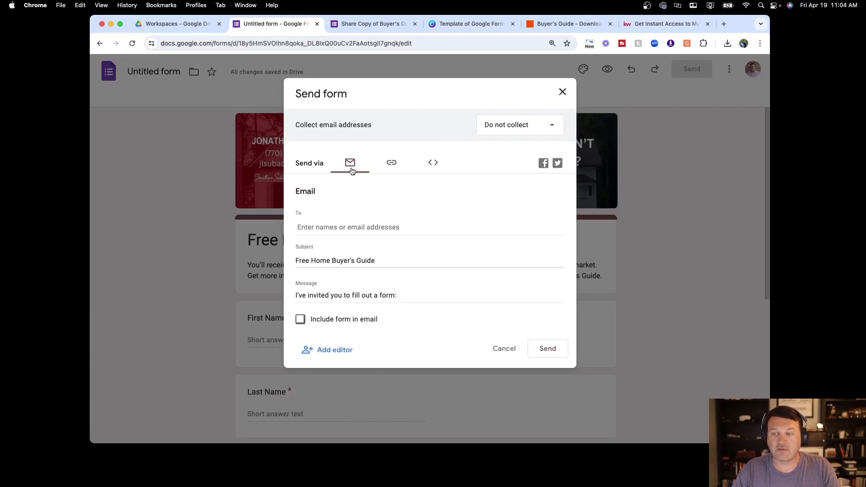
click(392, 165)
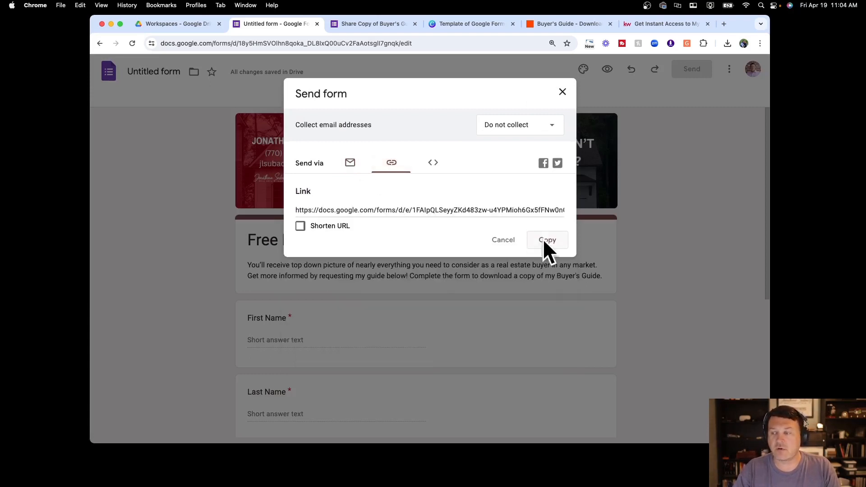
click(335, 226)
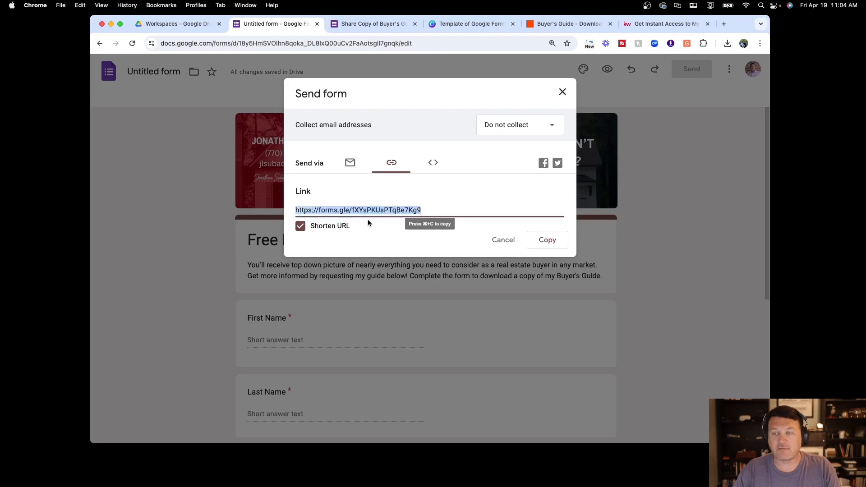
click(552, 242)
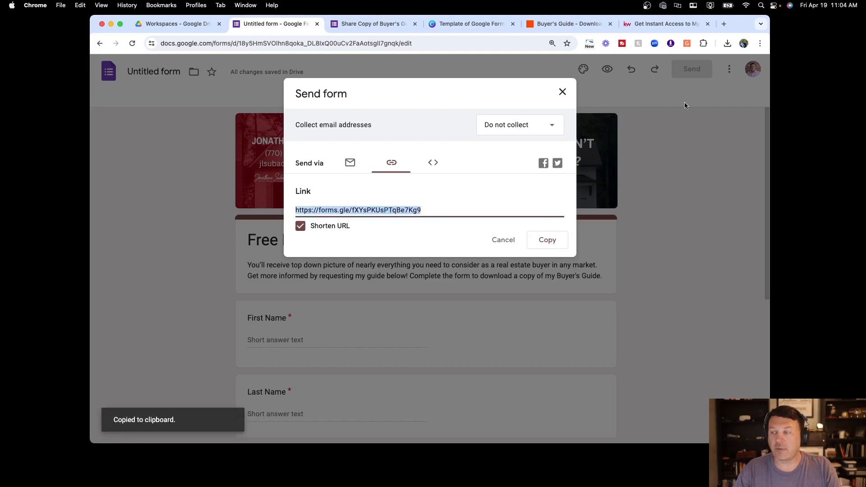
Load the live form from the short link in a new tab, then view its embed HTML
click(724, 23)
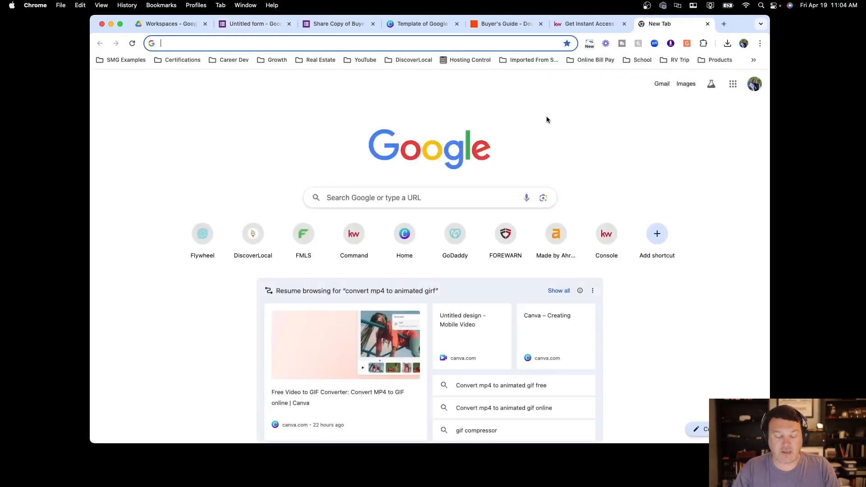
key(super+v)
key(Return)
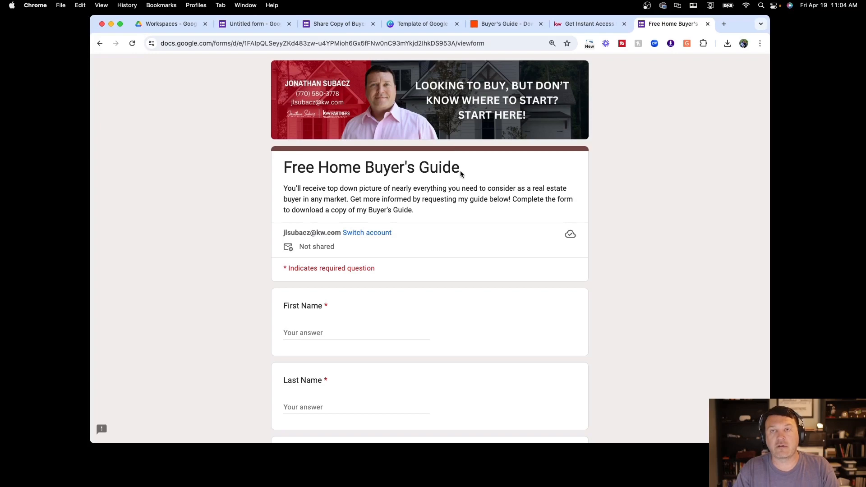
scroll(462, 182, down, 5)
scroll(464, 182, up, 2)
scroll(462, 183, up, 3)
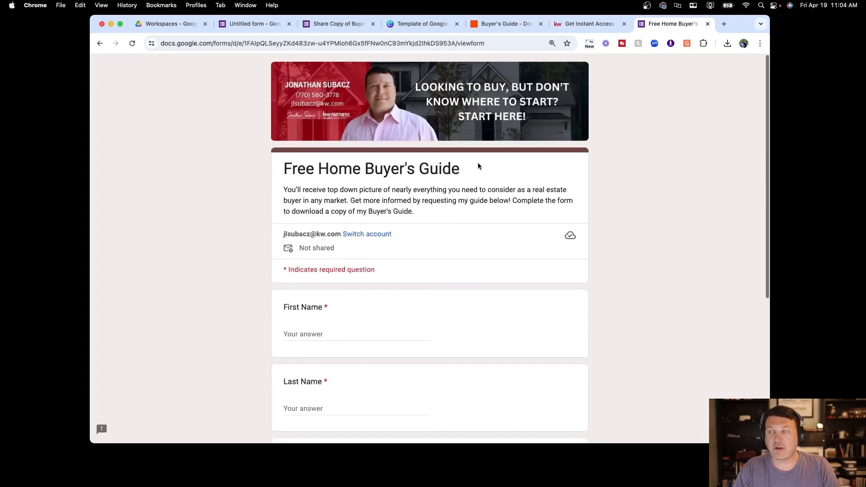
click(270, 23)
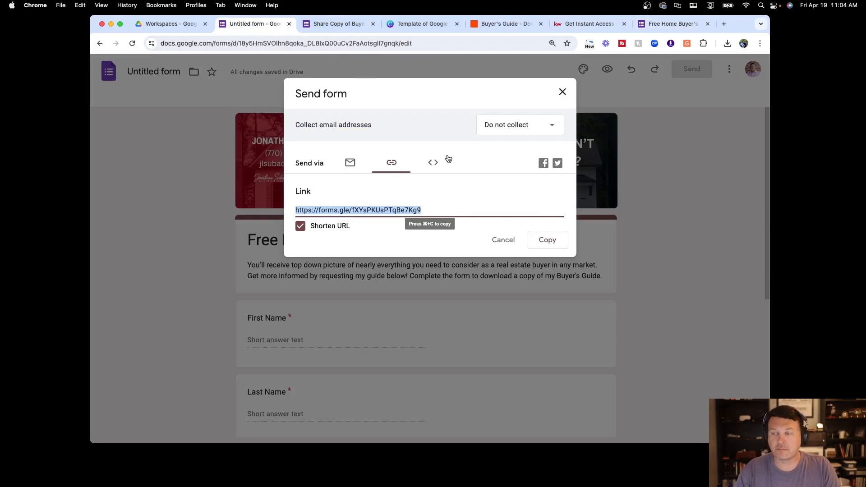
click(433, 163)
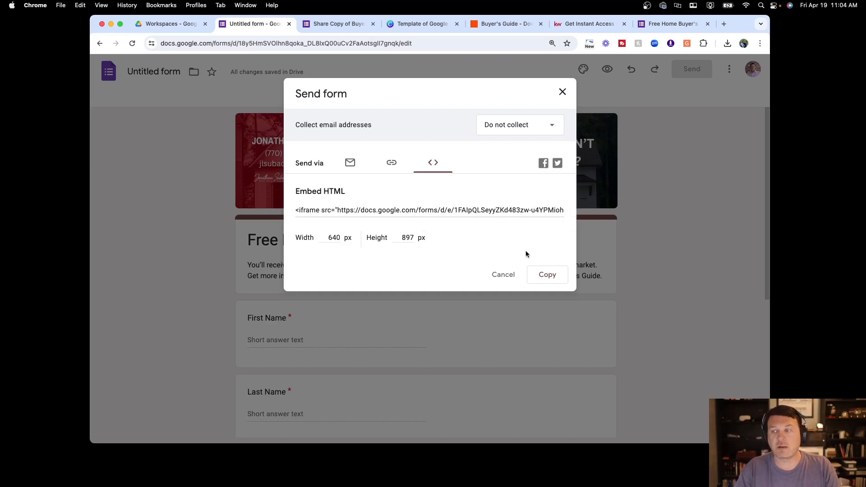
Close the sharing options and open the Buyer's Guide form's respondent preview in a new tab
click(562, 91)
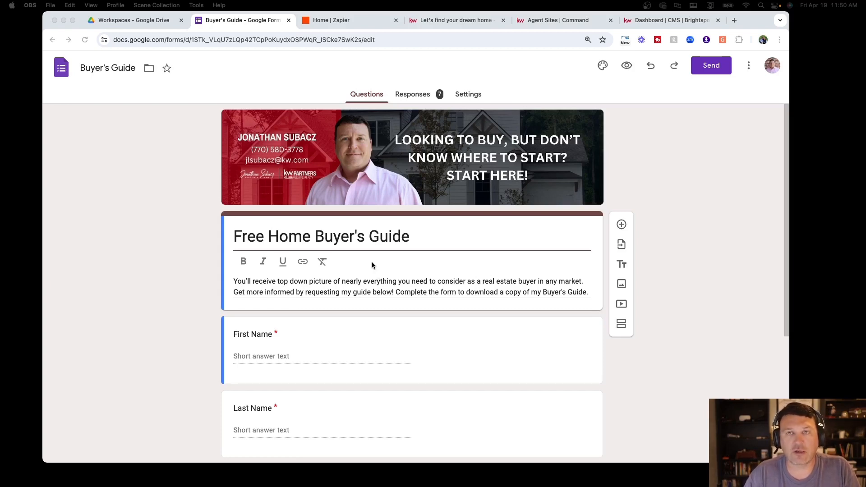
scroll(372, 266, down, 2)
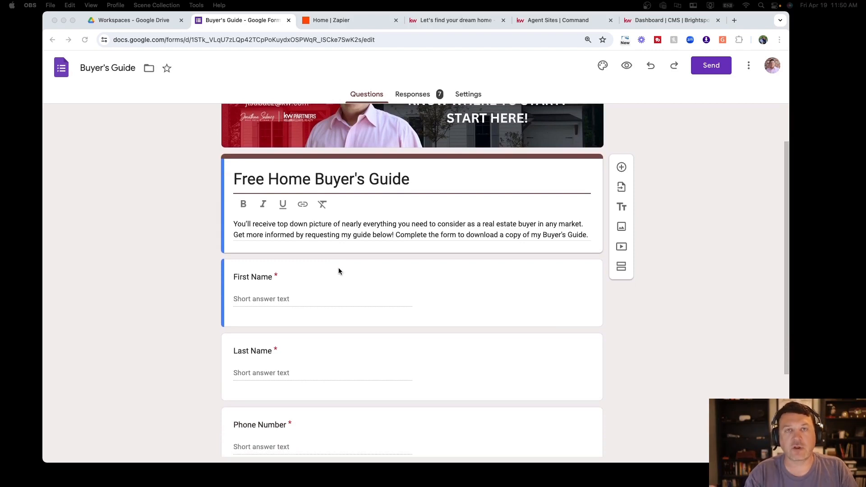
scroll(325, 257, down, 3)
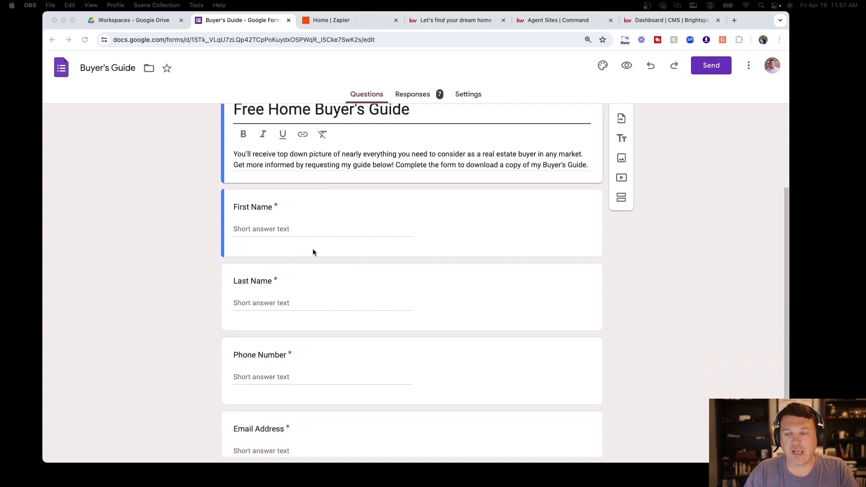
click(302, 220)
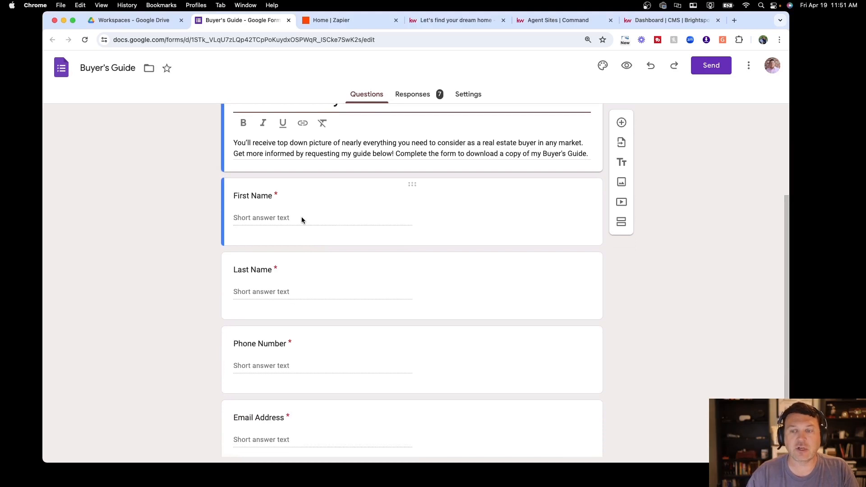
scroll(245, 220, down, 2)
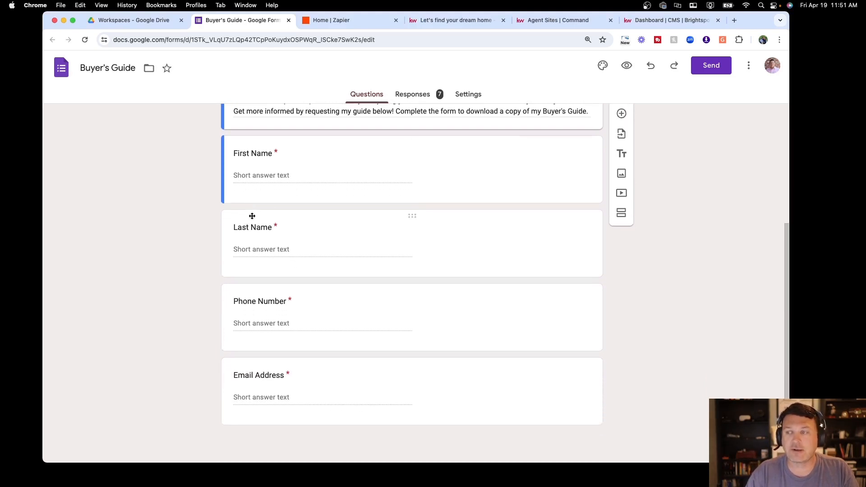
scroll(277, 179, up, 5)
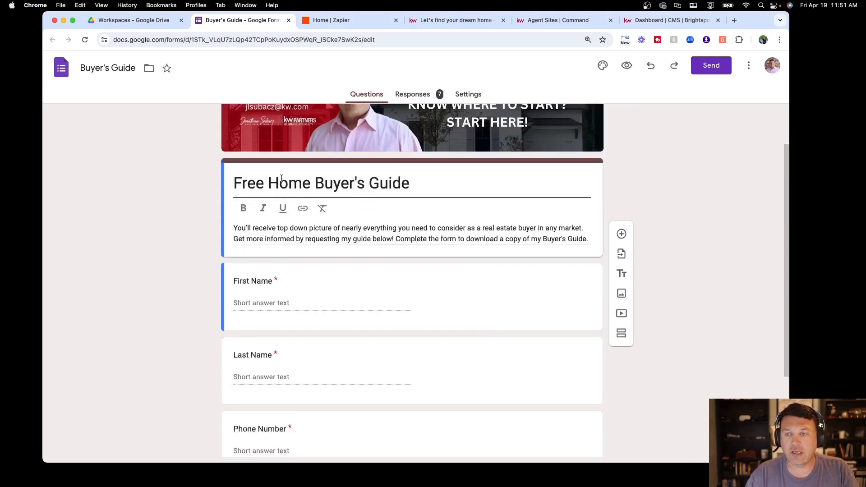
click(627, 65)
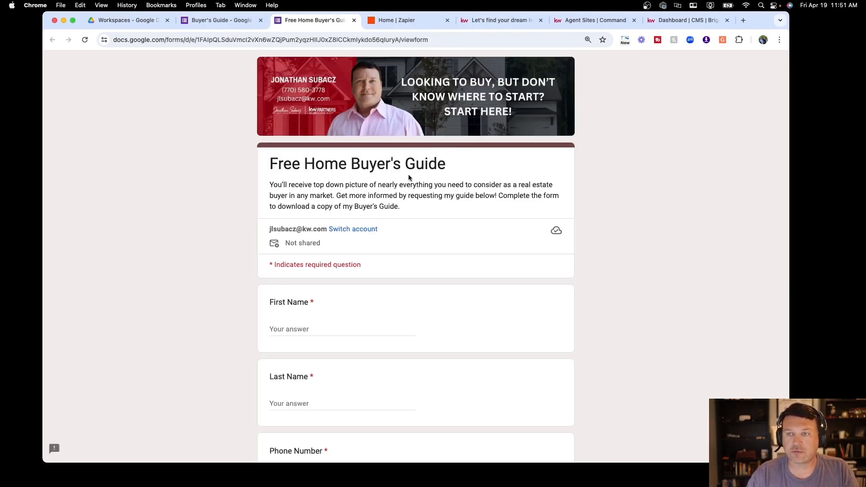
Enter the test respondent's first name and last name in the form
scroll(336, 245, down, 3)
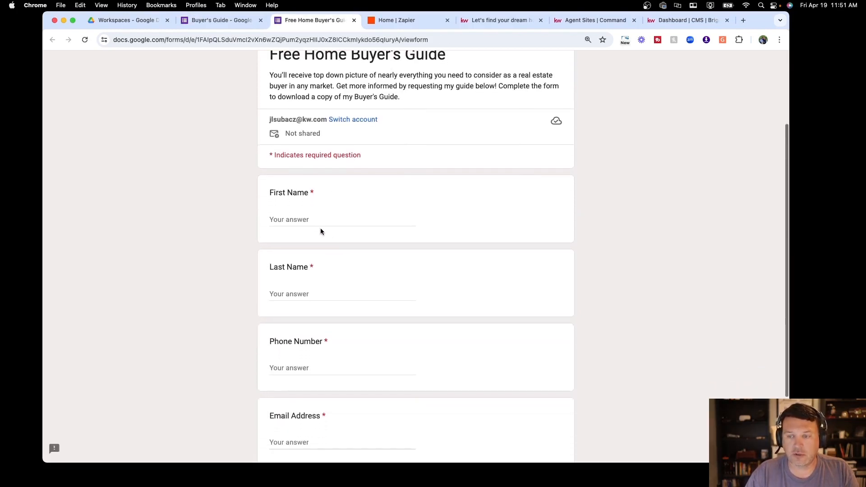
click(315, 220)
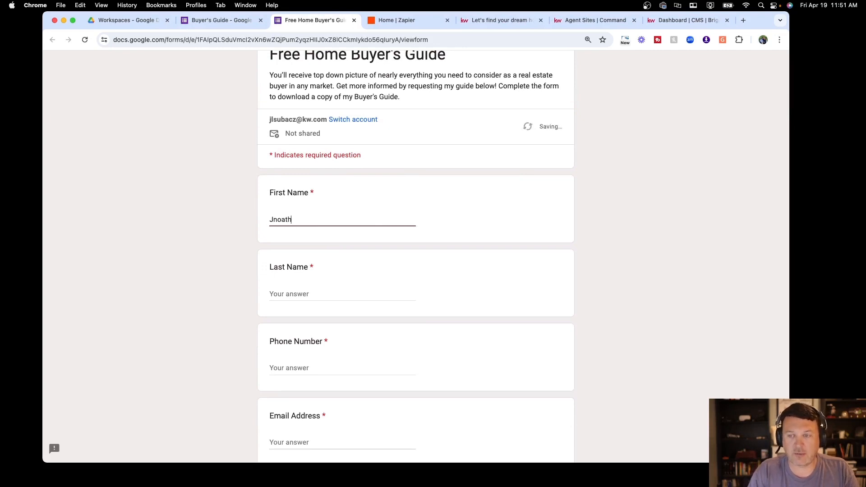
key(BackSpace)
key(BackSpace)
key(BackSpace)
key(BackSpace)
key(BackSpace)
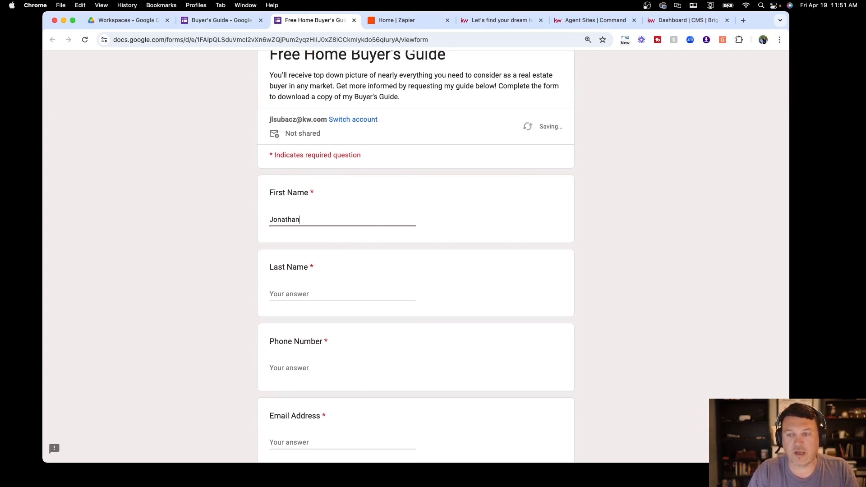
key(Tab)
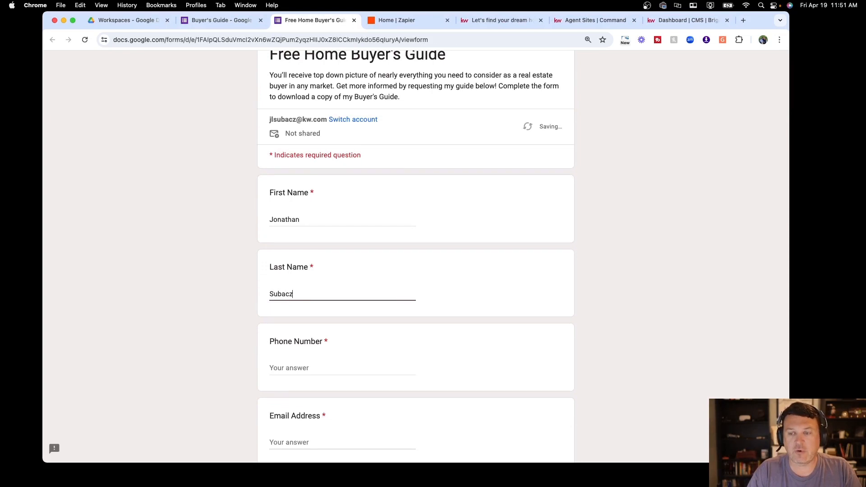
Add the respondent's phone number and email address, submit the response, and return to Zapier
scroll(322, 216, down, 2)
click(304, 273)
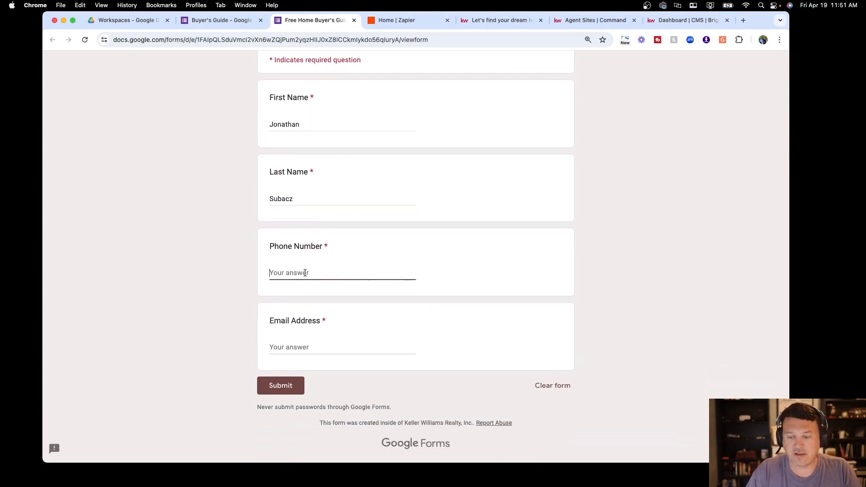
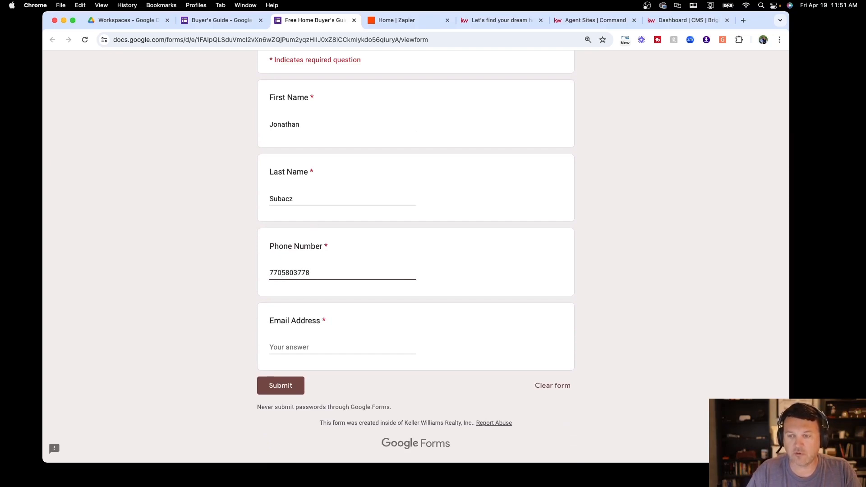
click(319, 347)
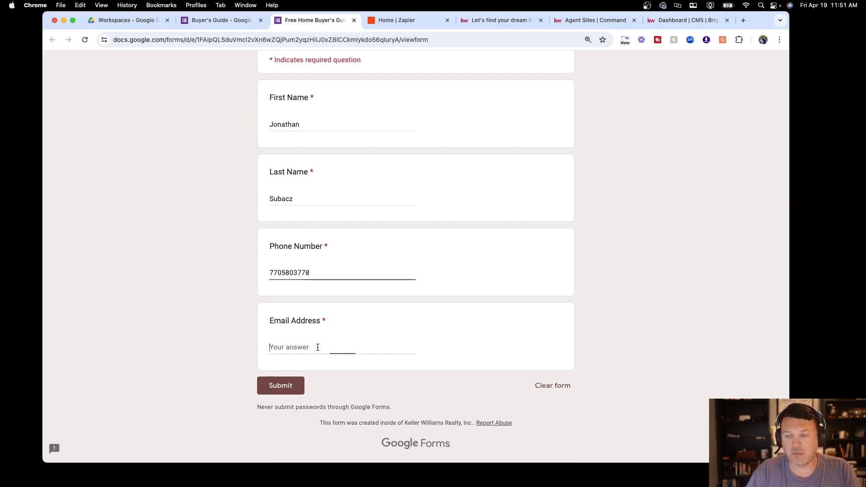
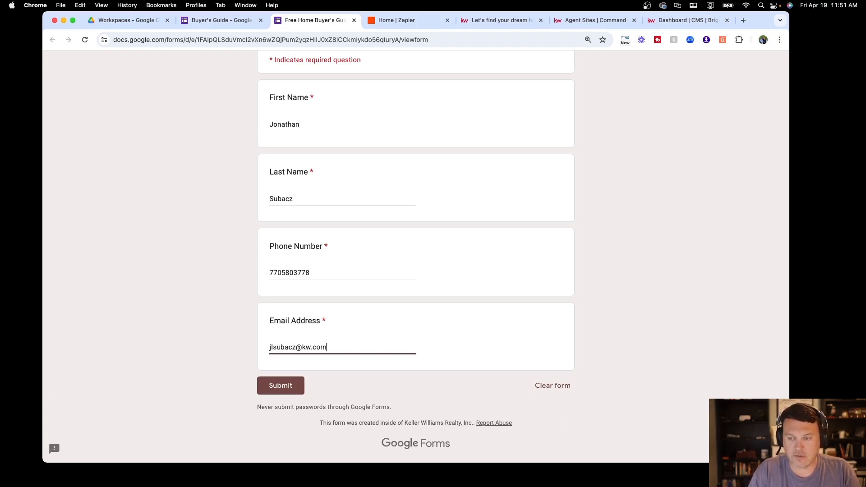
click(285, 387)
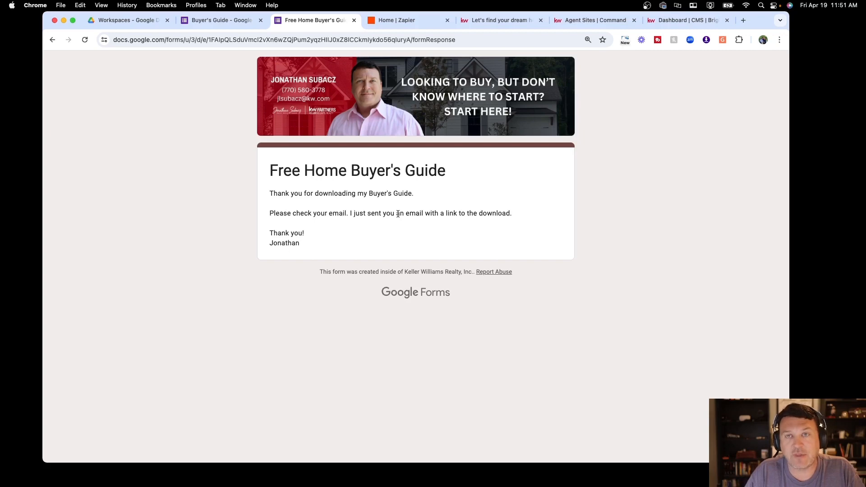
click(399, 21)
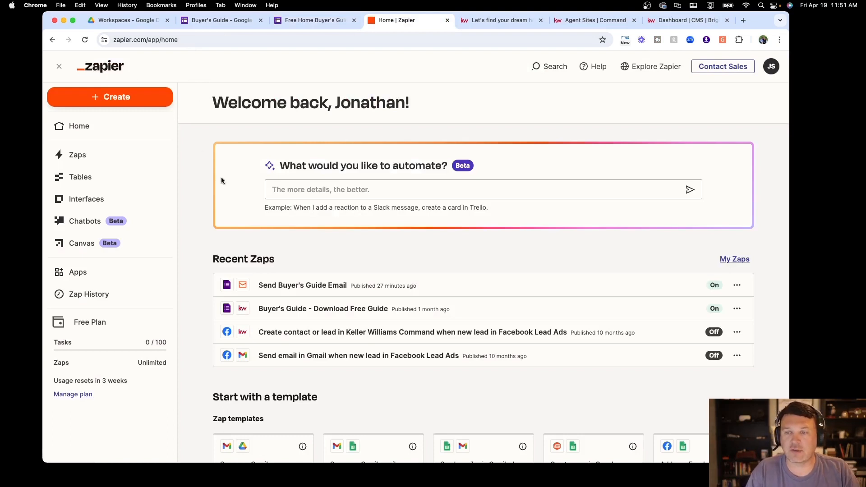
Create a new Zap from the Create menu on the Zapier home page
scroll(344, 185, down, 2)
scroll(344, 185, down, 3)
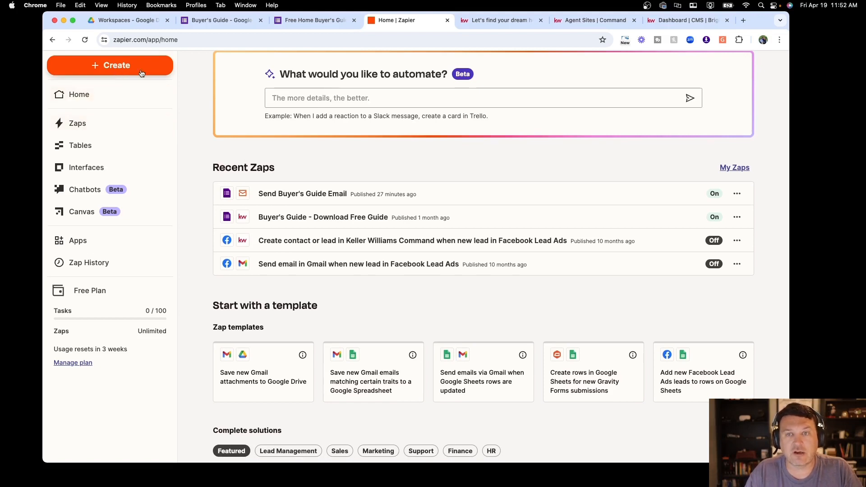
click(116, 67)
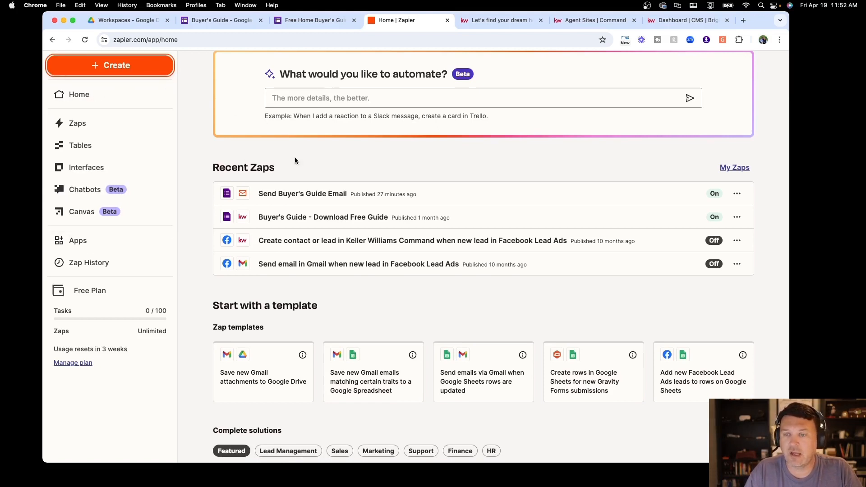
click(136, 73)
click(82, 97)
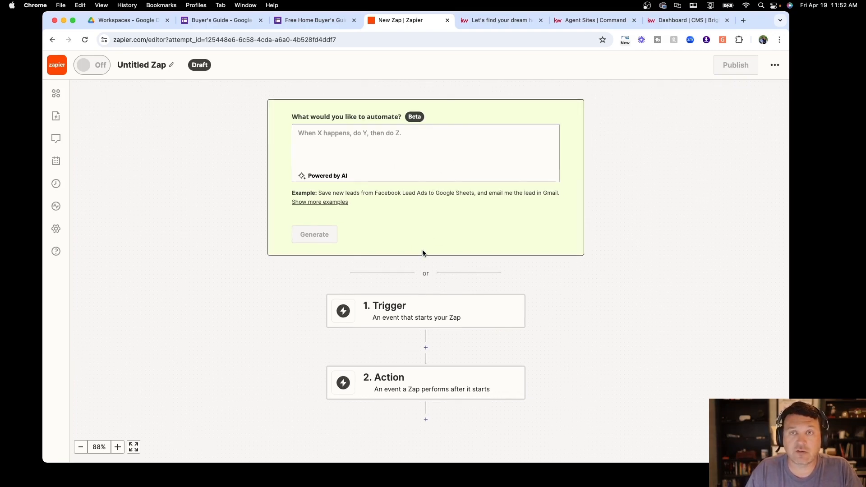
Retitle the Untitled Zap as 'Download Buyer's Guide - KW Contact'
scroll(422, 249, down, 1)
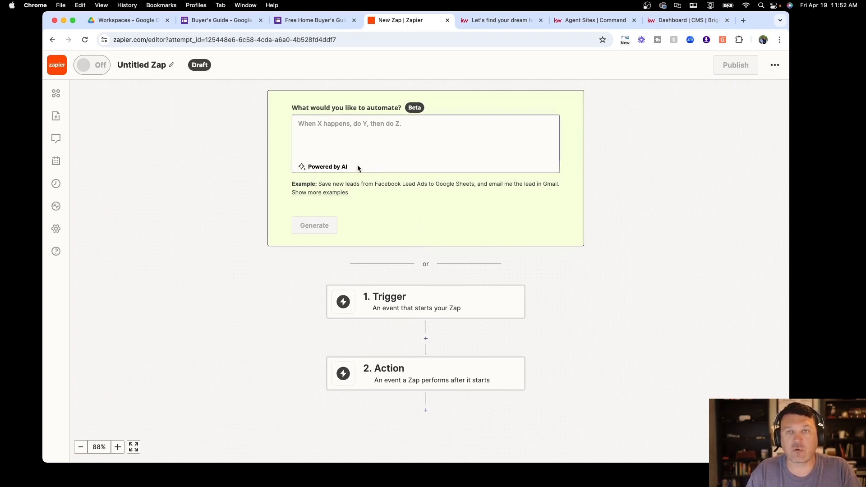
click(132, 66)
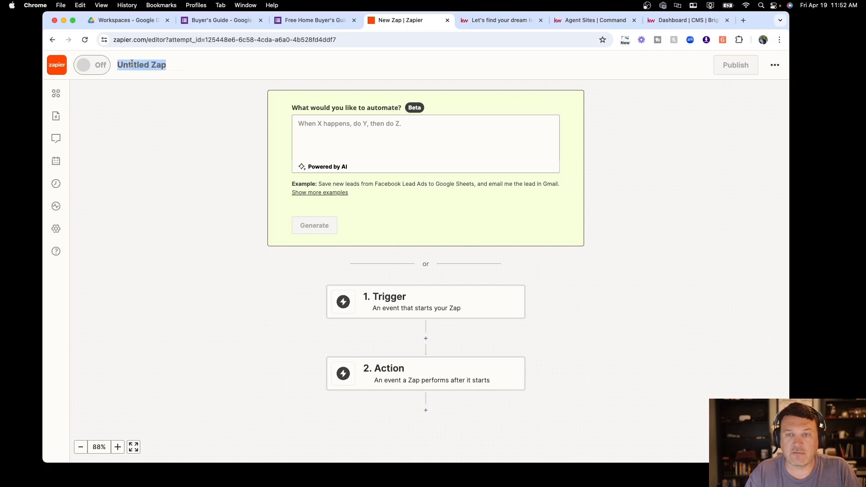
text(Download Buyer)
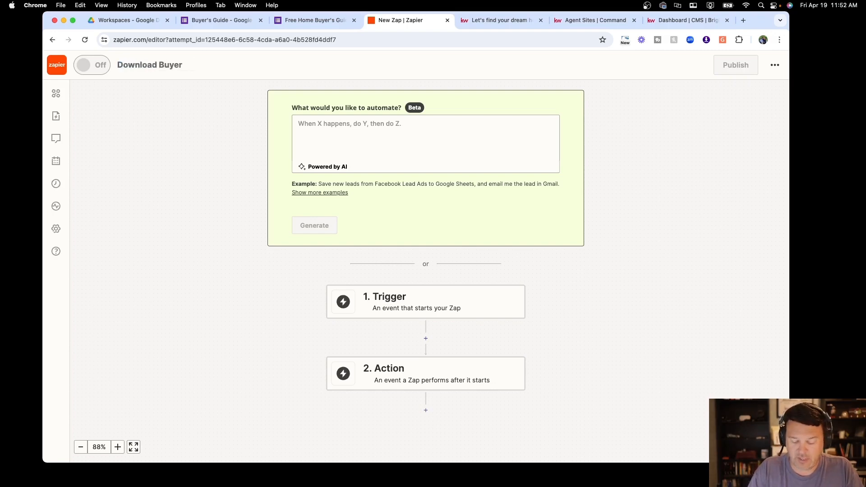
text('s Guide)
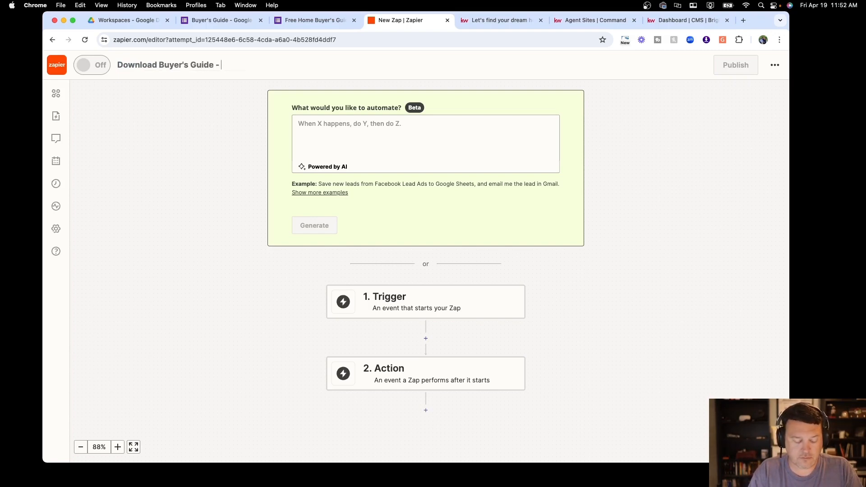
text(- KW C)
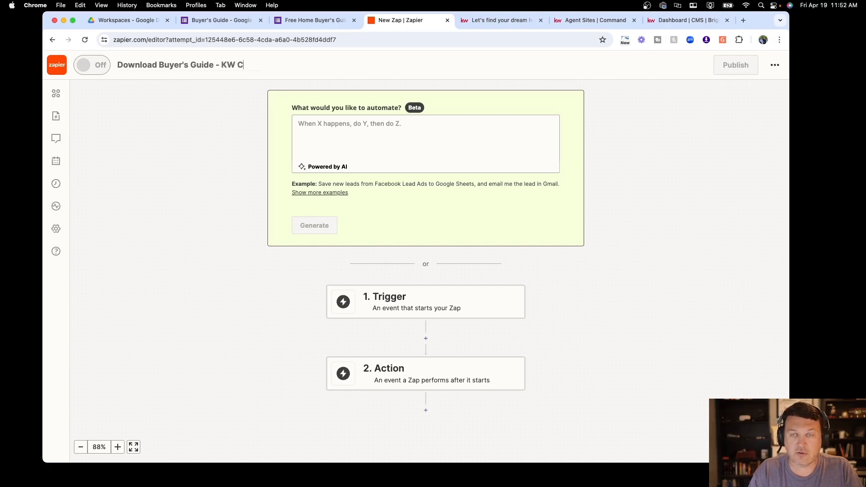
text(ontact)
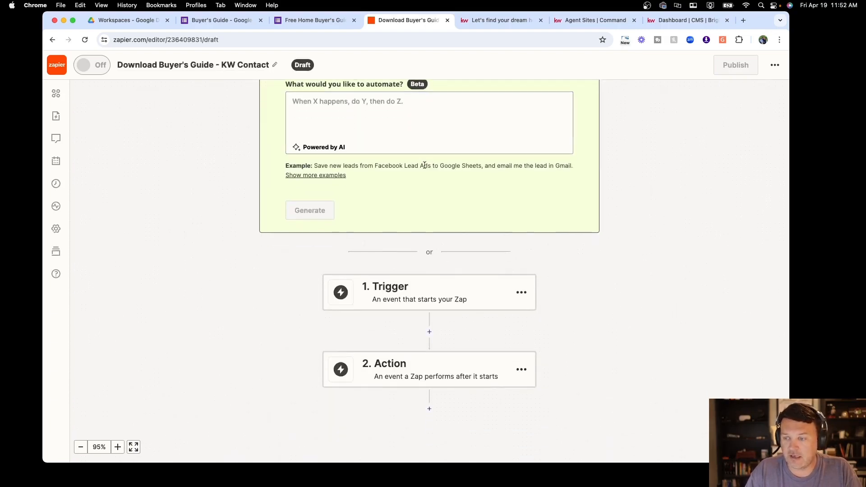
Search 'Google' in the trigger picker and select Google Forms as the trigger app
click(437, 270)
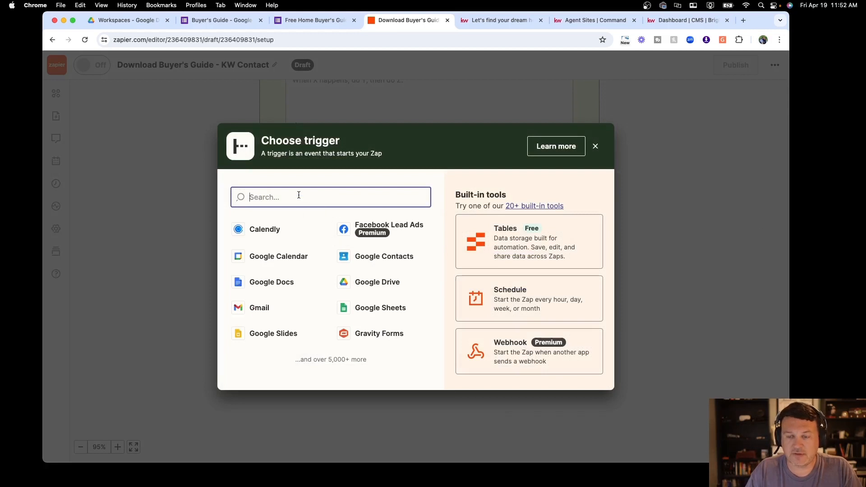
text(Gooe F)
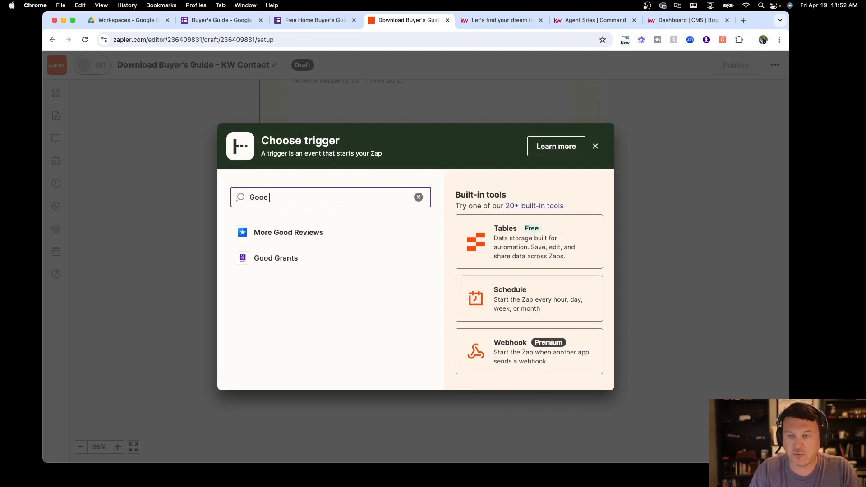
key(BackSpace)
key(BackSpace)
key(BackSpace)
key(BackSpace)
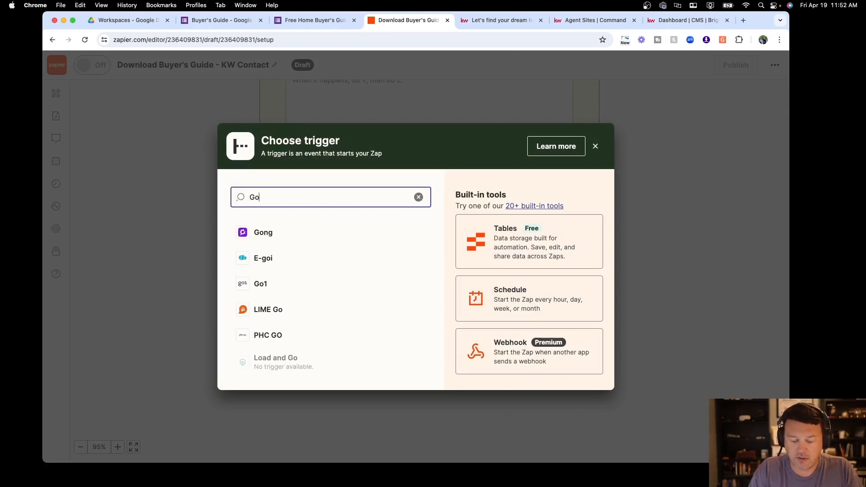
text(og)
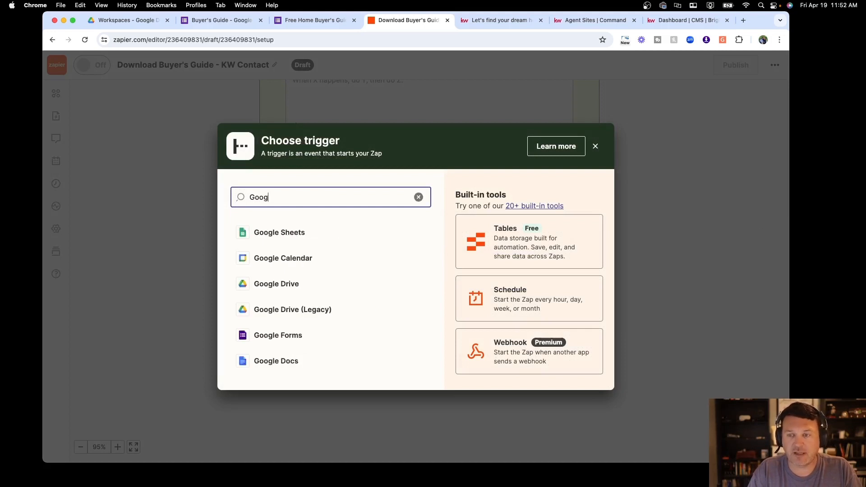
text(le)
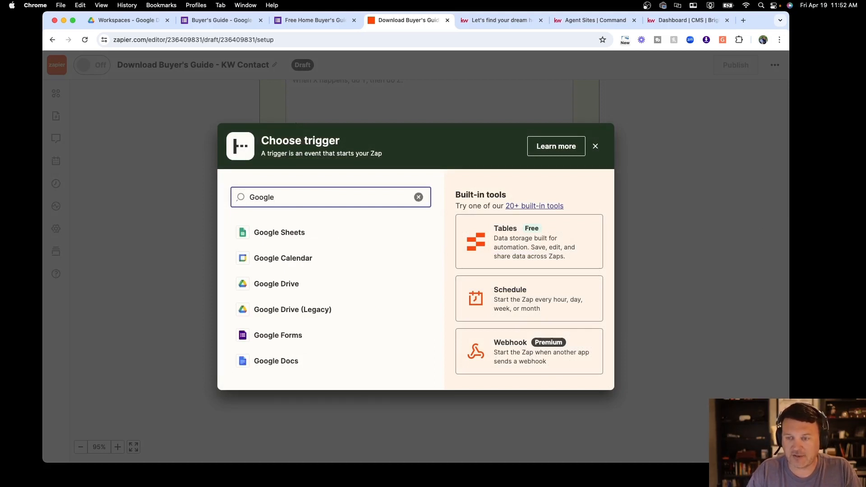
click(280, 342)
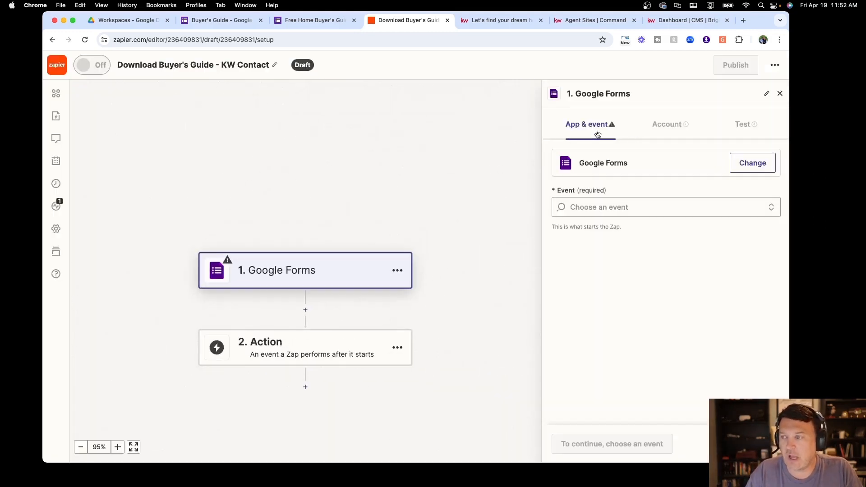
Set the trigger event to New Form Response and keep the connected Google Forms account
click(634, 207)
click(611, 242)
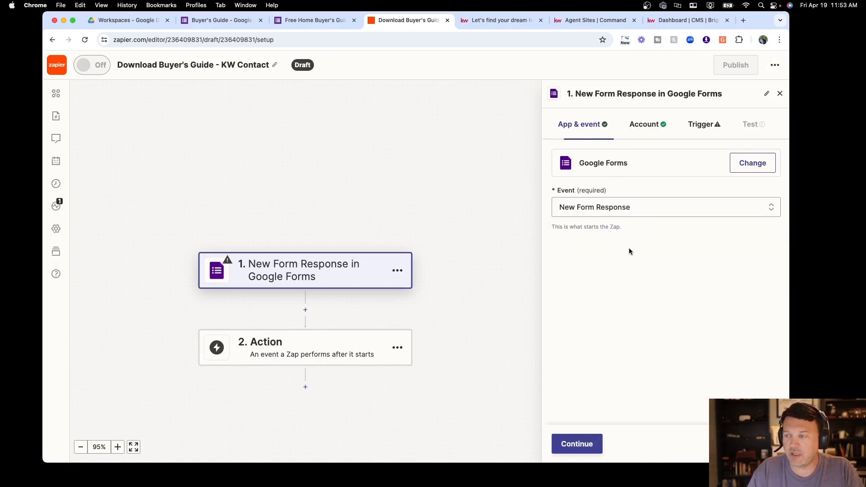
click(584, 448)
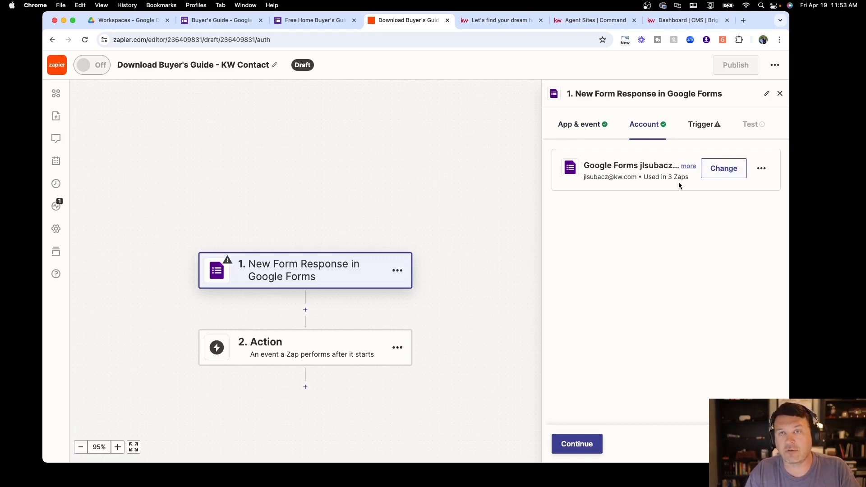
click(577, 444)
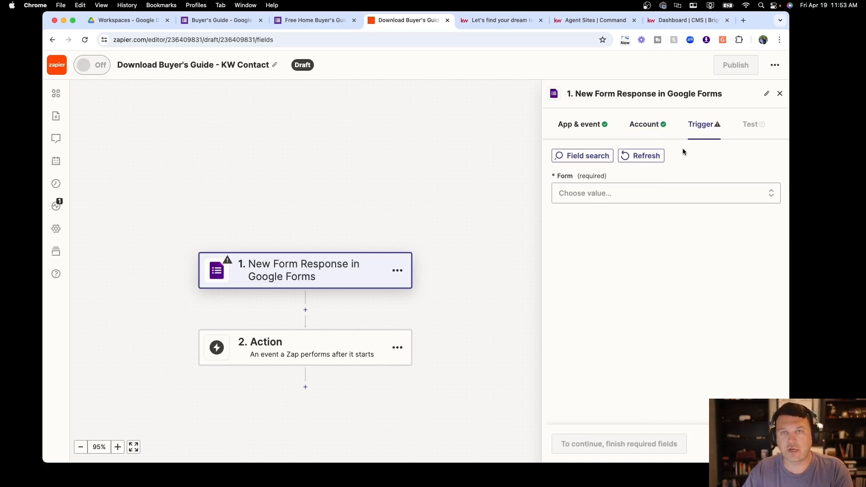
Choose the Buyer's Guide form as the form the trigger watches
click(671, 199)
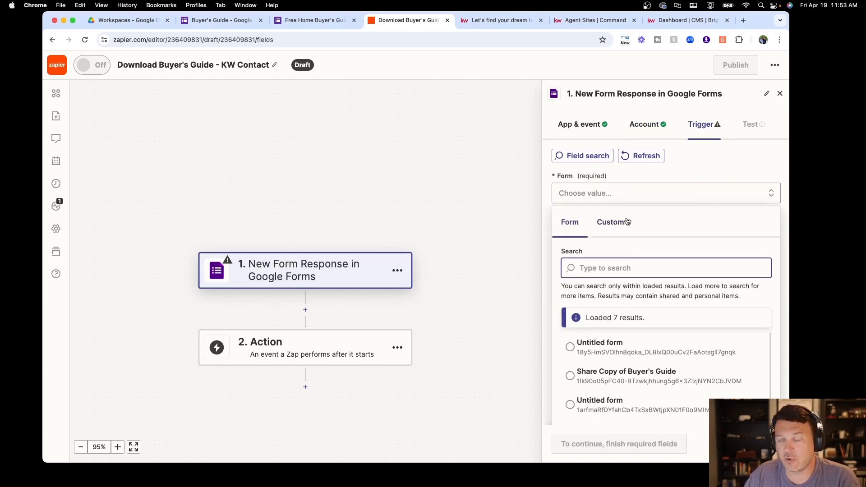
scroll(616, 260, down, 3)
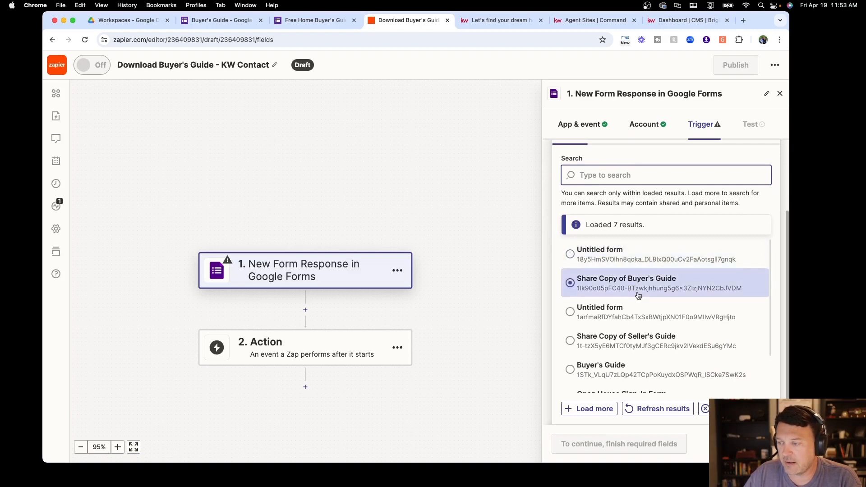
scroll(620, 288, down, 2)
click(627, 311)
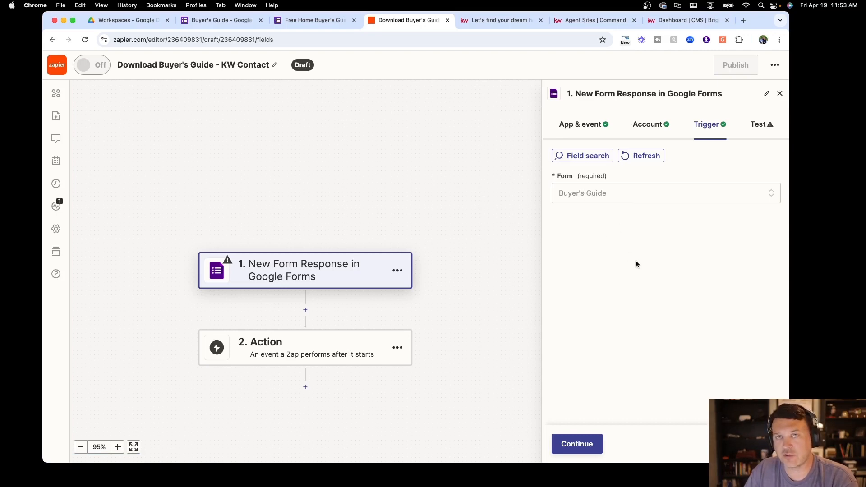
Test the trigger, keep the latest Buyer's Guide response as sample data, and proceed to the action
click(576, 446)
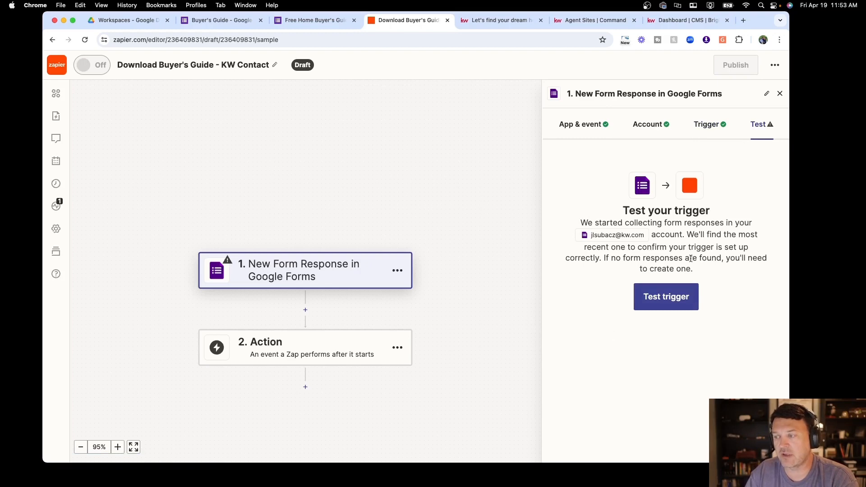
click(671, 297)
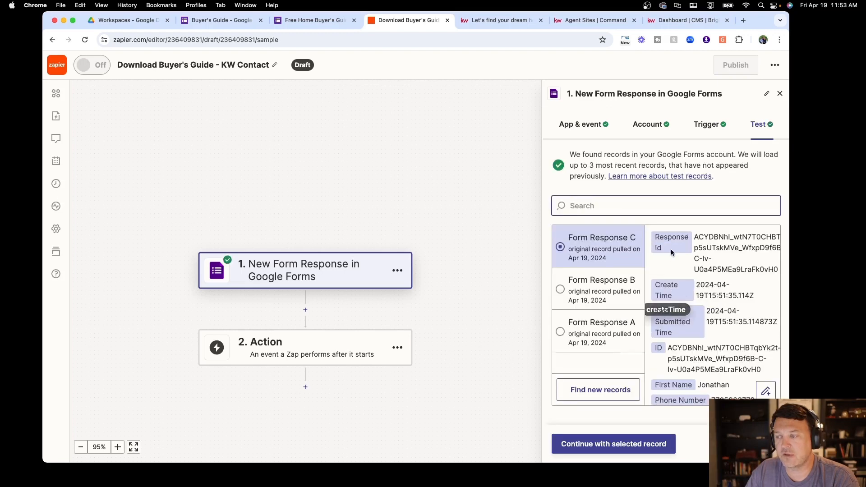
scroll(704, 340, down, 2)
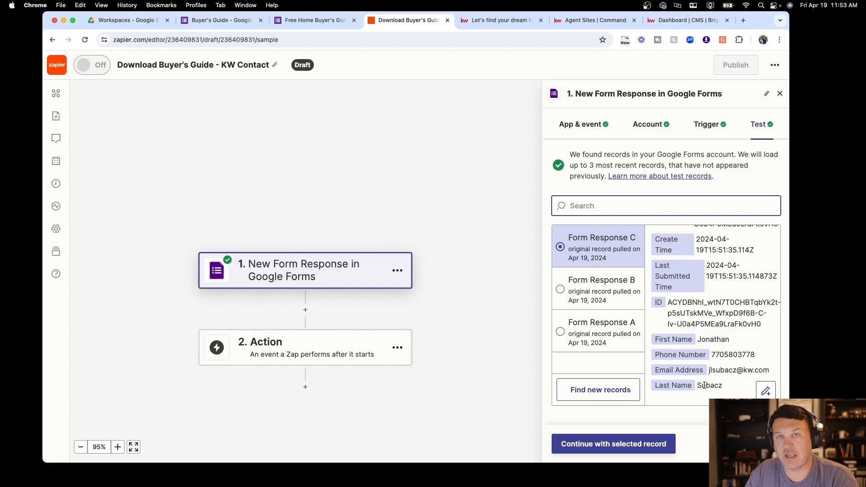
click(645, 446)
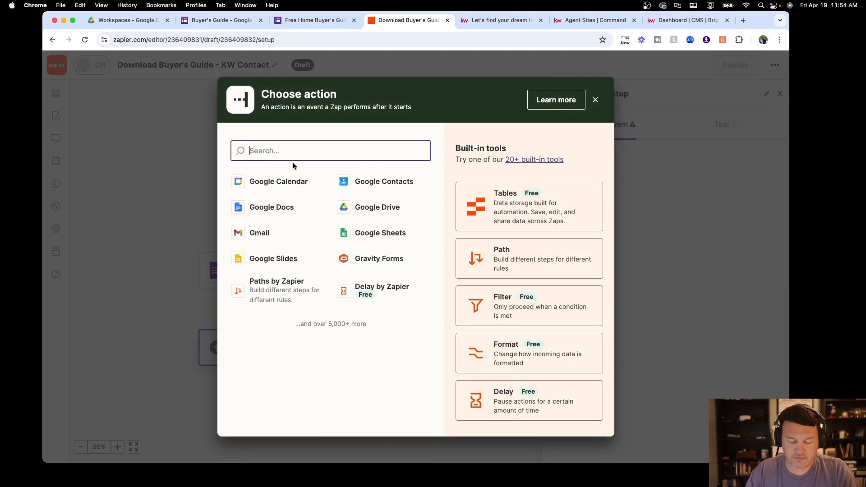
Use Keller Williams Command with the Create Contact or Lead event and the connected account
text(Keller Will)
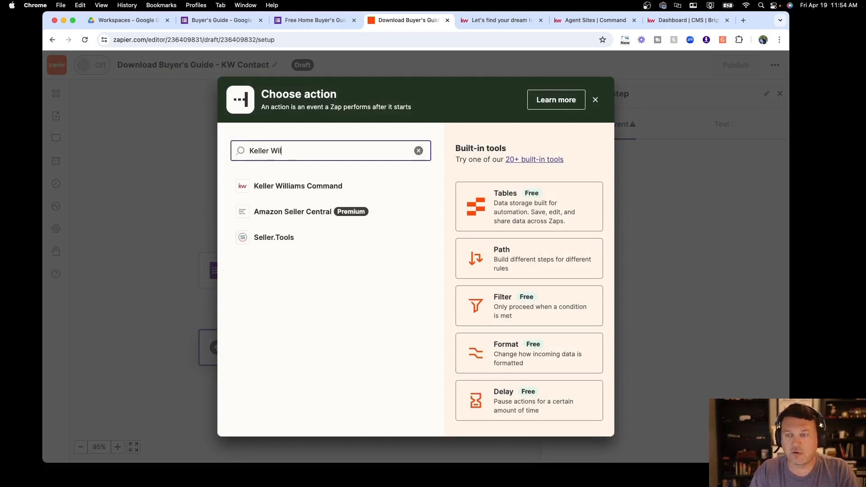
click(296, 185)
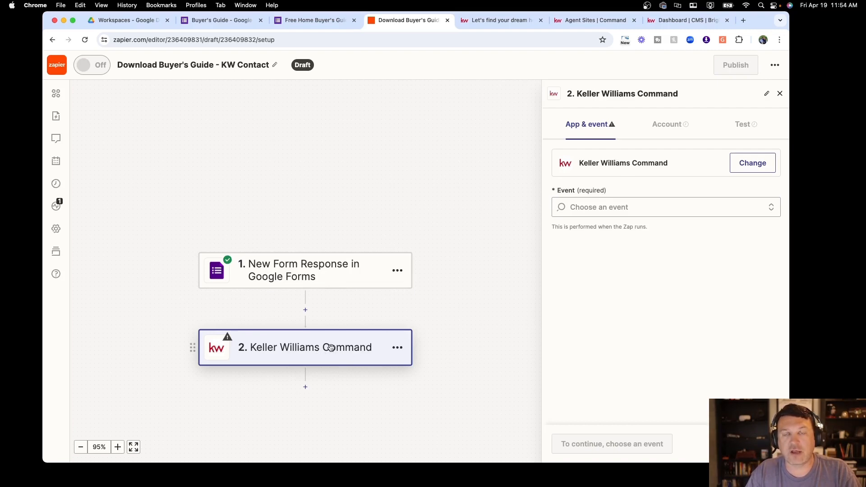
click(636, 210)
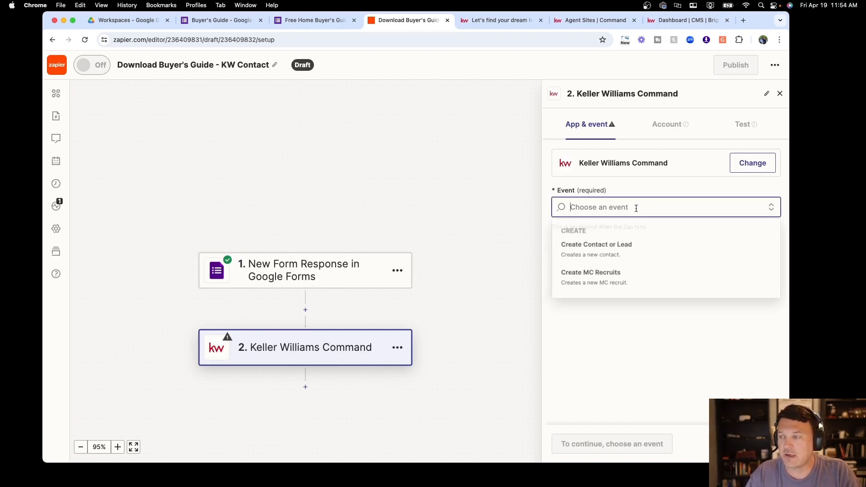
click(589, 251)
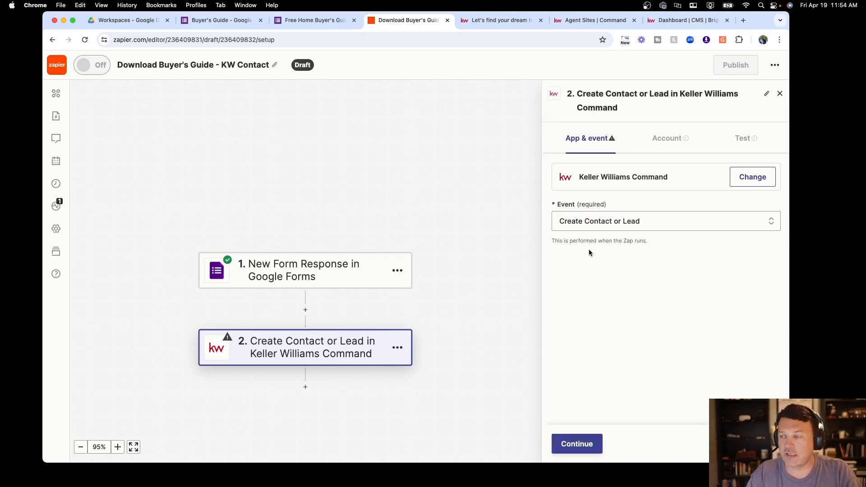
click(571, 450)
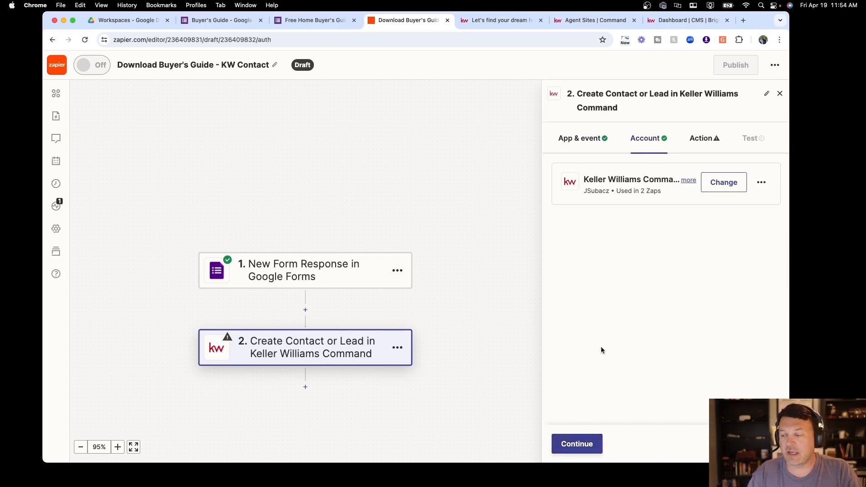
click(575, 444)
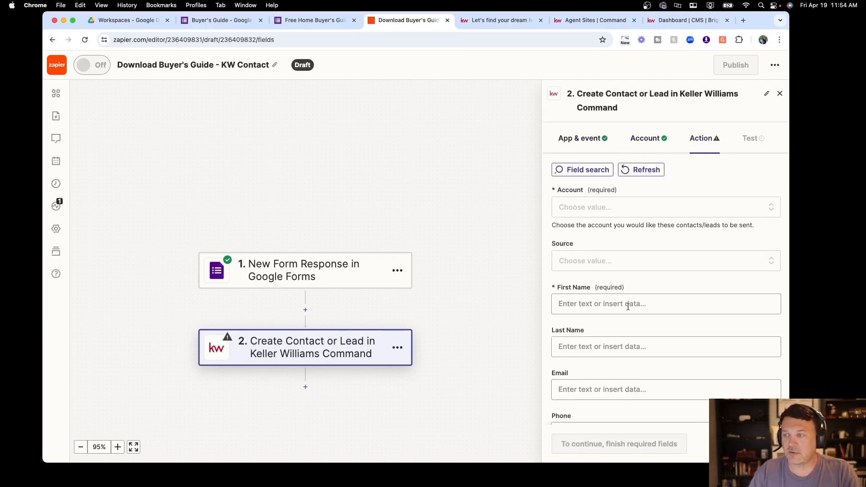
Send new leads to the personal Command account and mark each new contact as a lead
scroll(655, 235, down, 3)
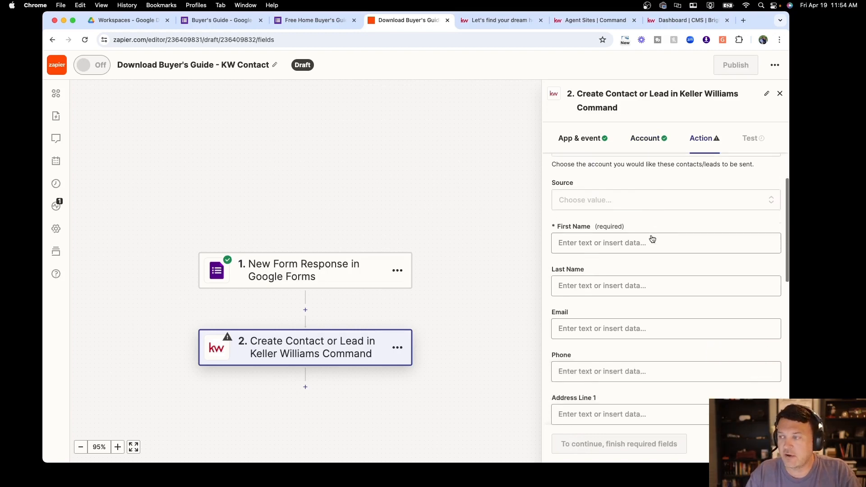
scroll(653, 228, up, 3)
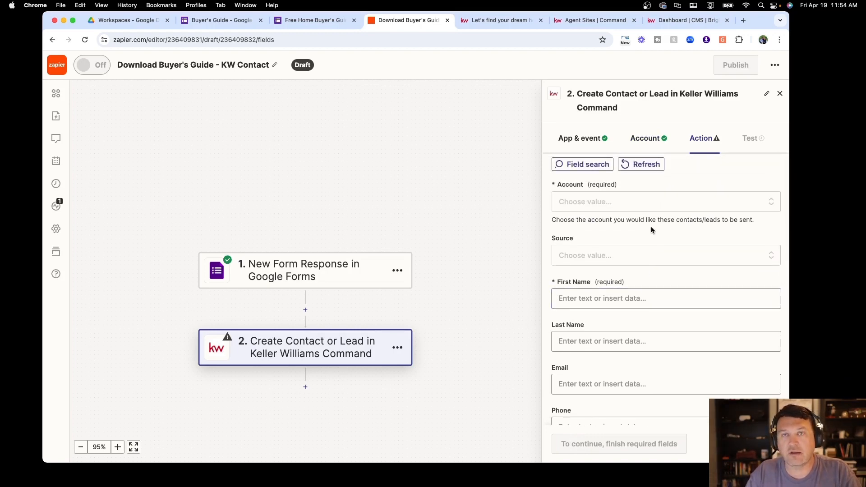
click(624, 204)
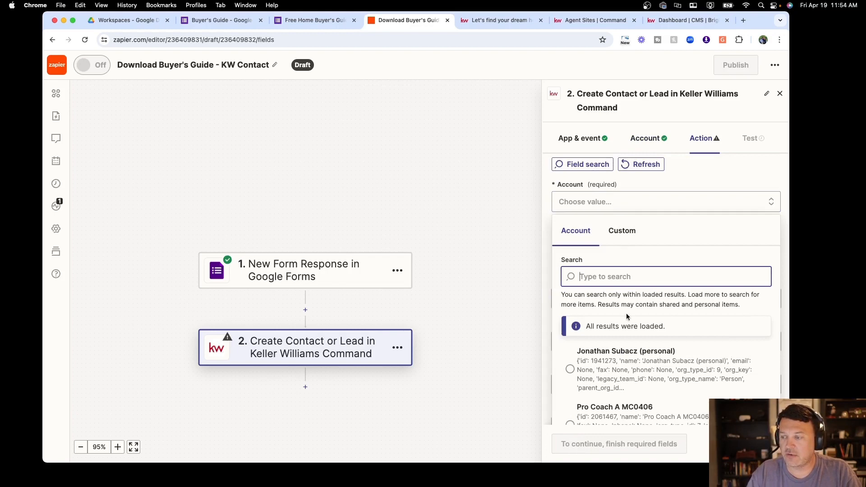
click(624, 356)
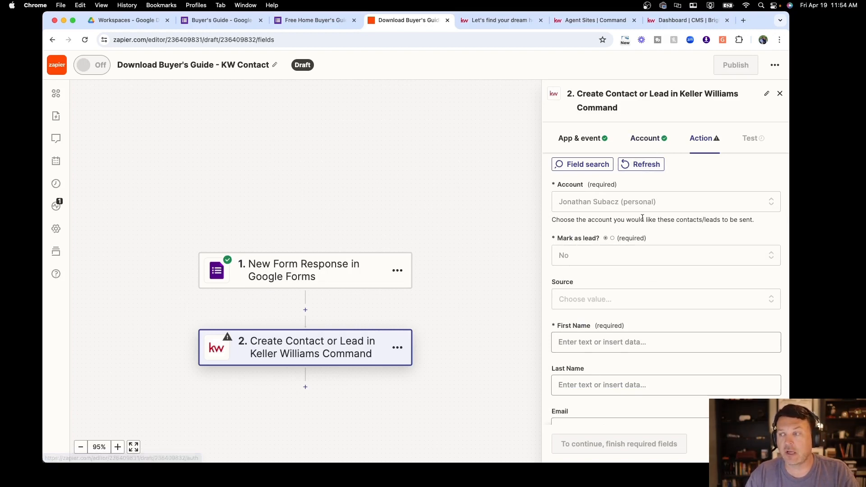
click(599, 261)
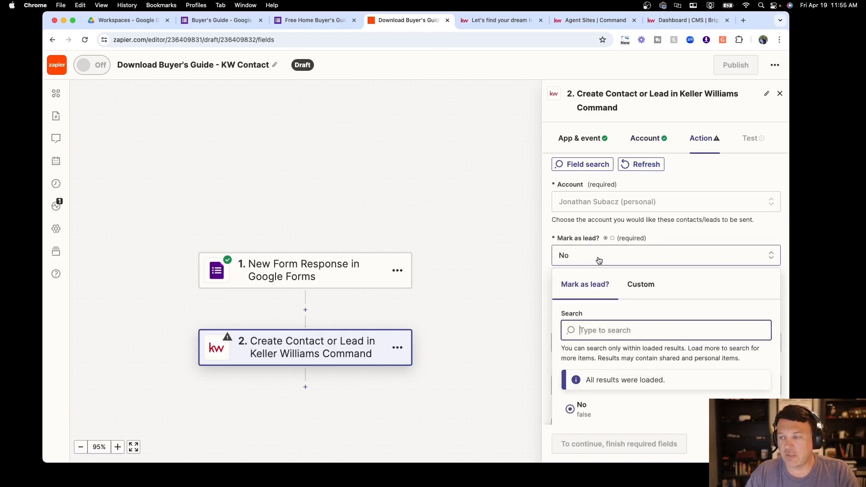
scroll(599, 335, down, 5)
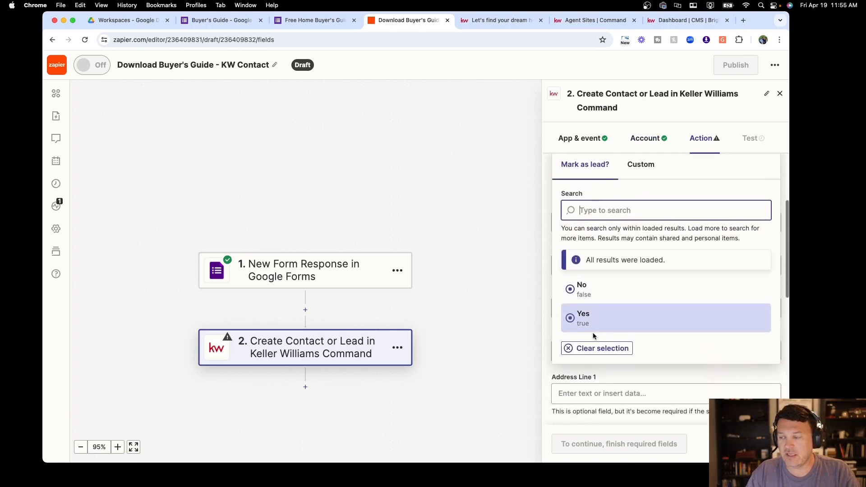
click(586, 316)
scroll(591, 307, up, 5)
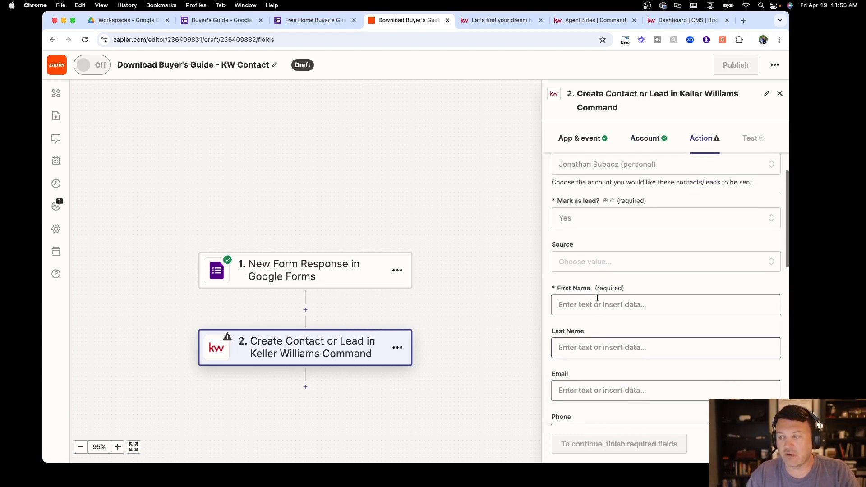
Search 'We' in the lead sources and set the Source to Command Web Pages
click(598, 278)
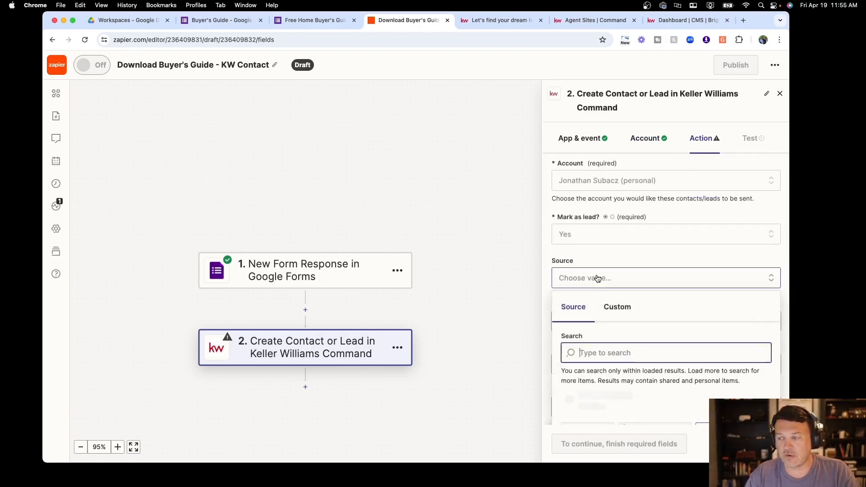
scroll(600, 352, down, 3)
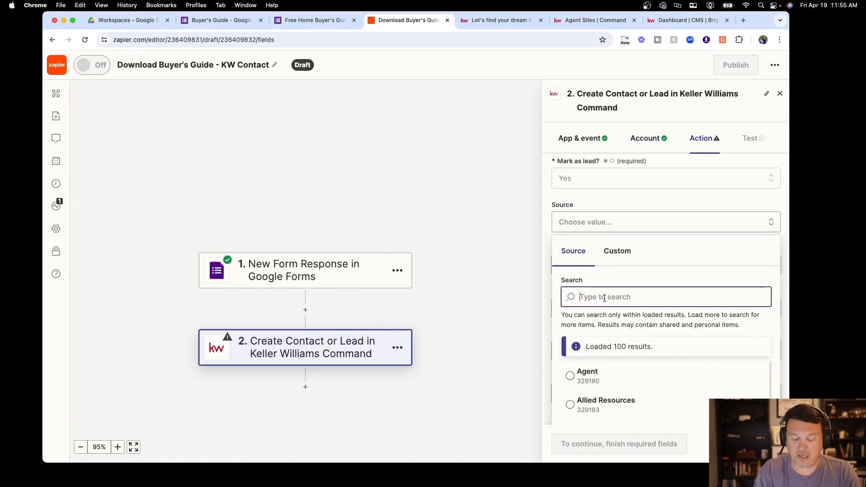
text(KW CO)
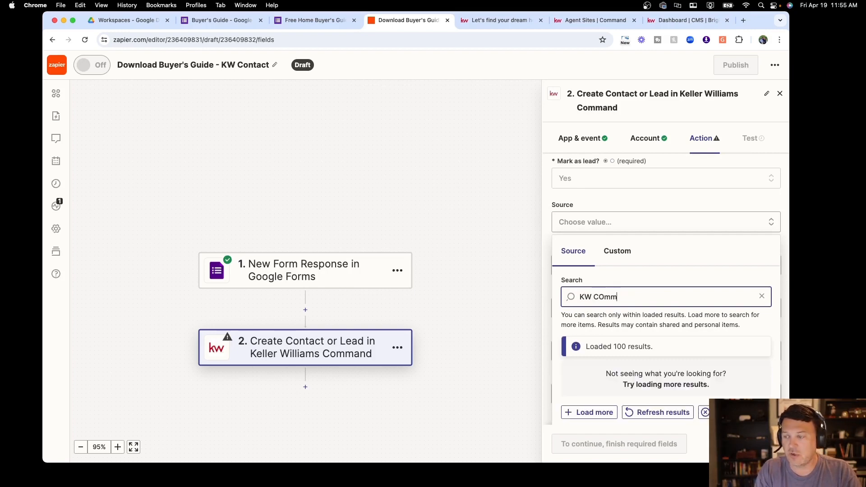
text(m)
key(BackSpace)
key(BackSpace)
text(omm)
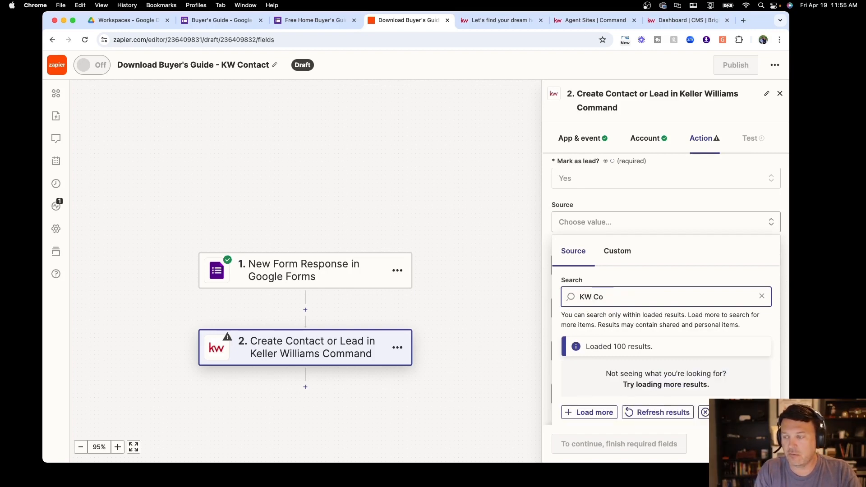
key(BackSpace)
key(BackSpace)
text(We)
key(BackSpace)
key(BackSpace)
key(BackSpace)
key(BackSpace)
key(BackSpace)
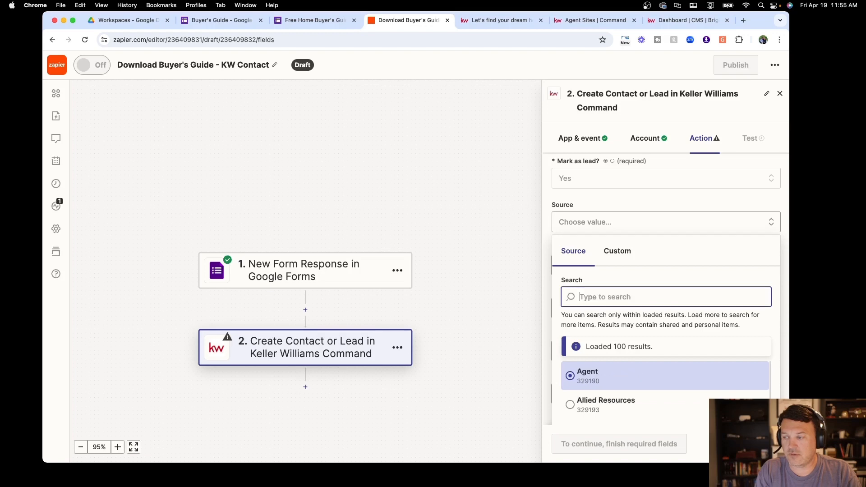
text(Web)
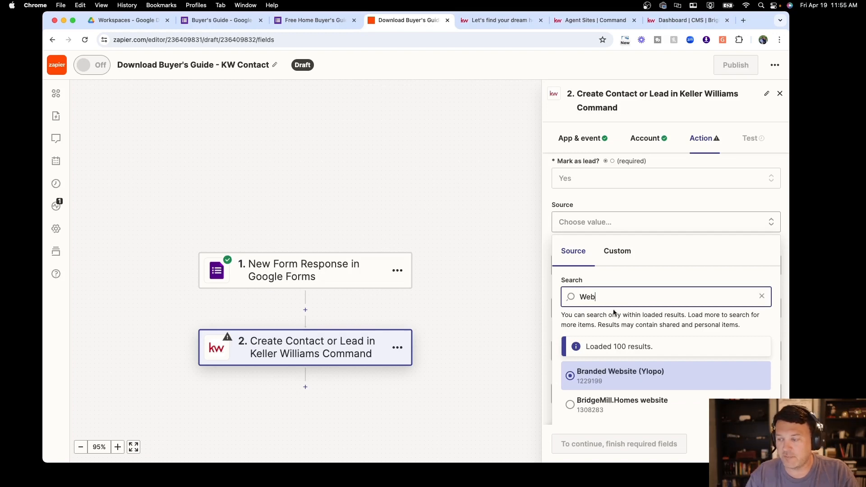
scroll(622, 379, down, 3)
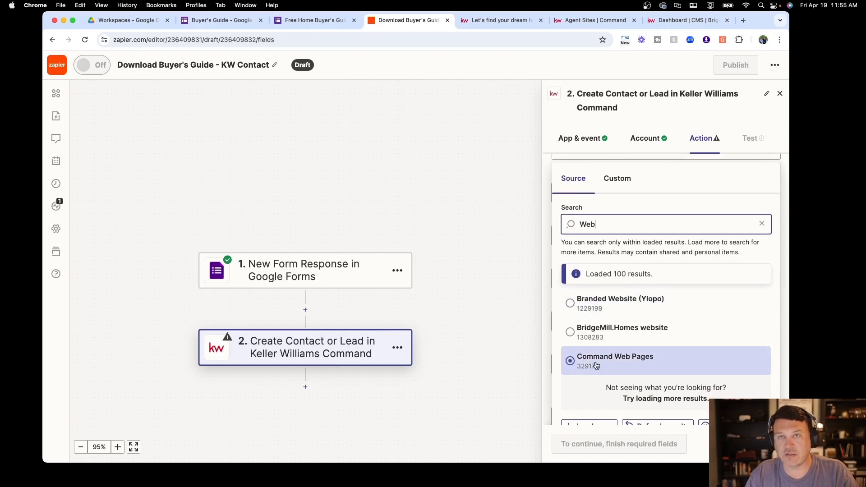
click(600, 367)
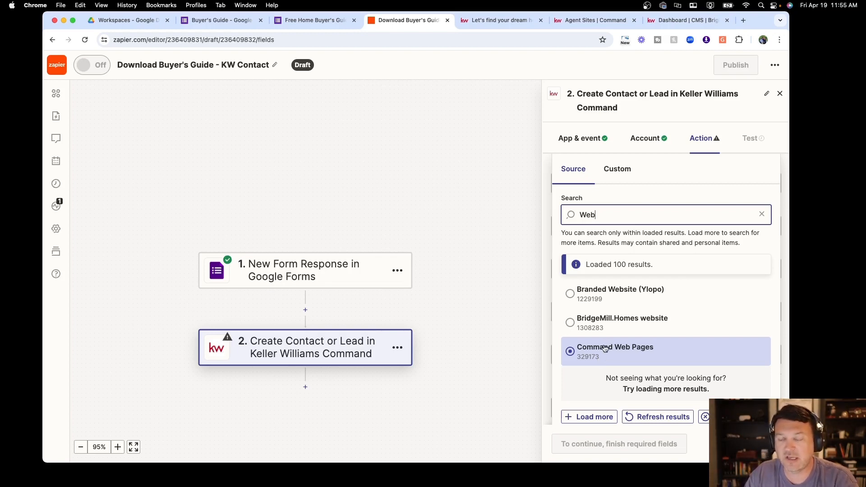
click(605, 348)
scroll(600, 268, up, 2)
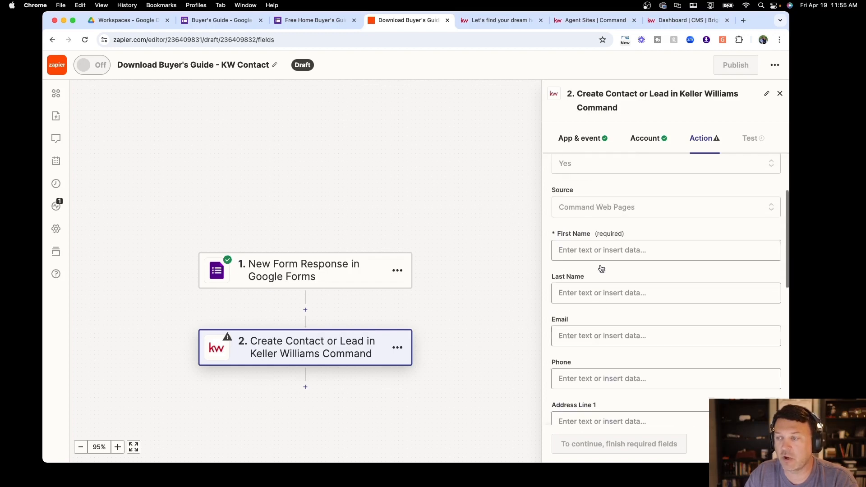
scroll(602, 269, up, 2)
click(578, 281)
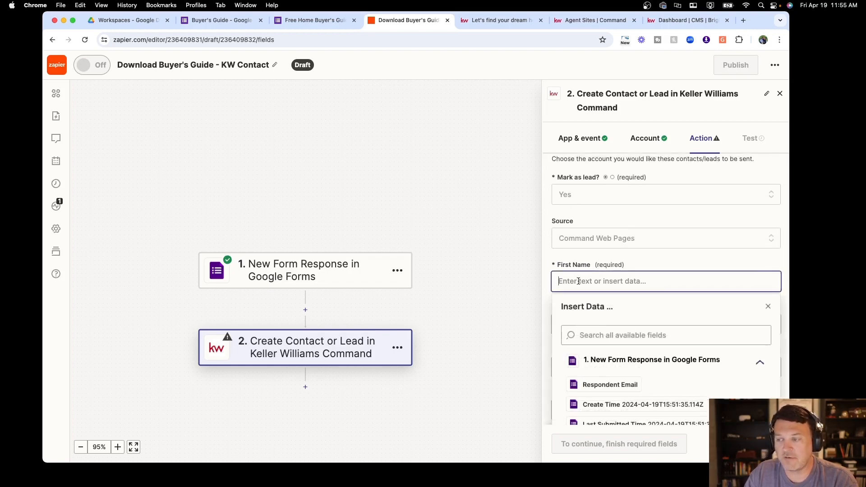
Map the form's First Name and Last Name answers into the contact's name fields
scroll(615, 350, down, 5)
scroll(617, 347, down, 5)
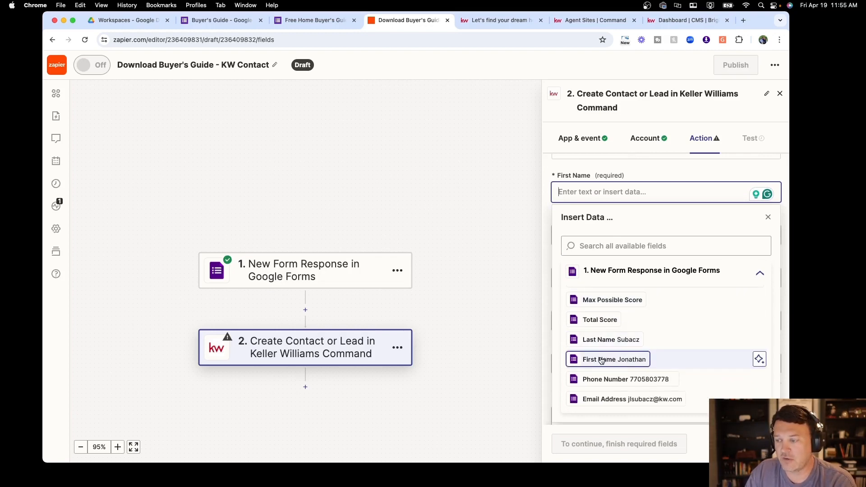
click(601, 360)
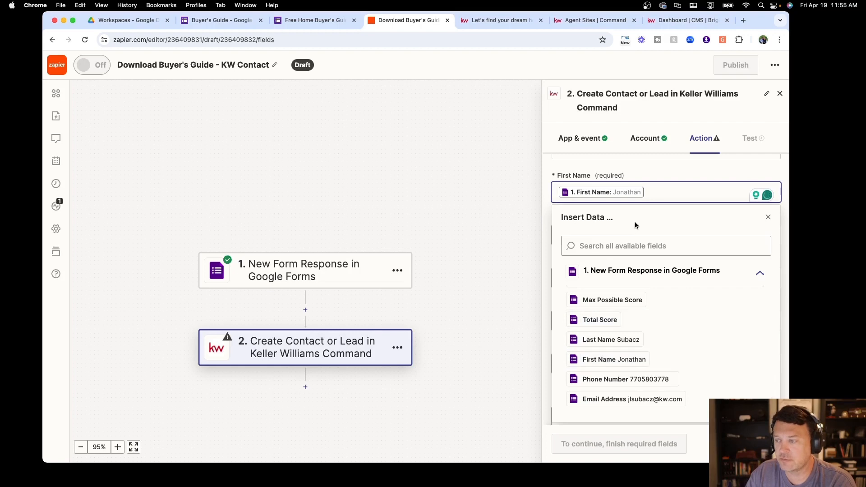
click(768, 217)
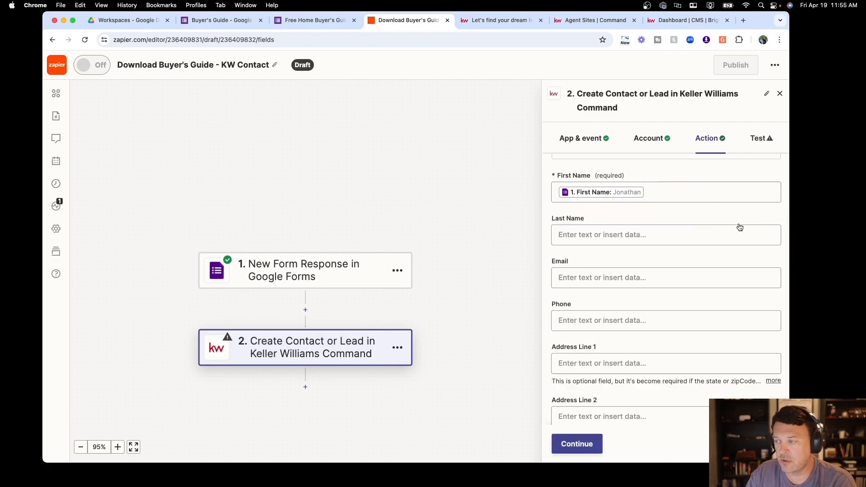
click(591, 235)
scroll(582, 343, down, 5)
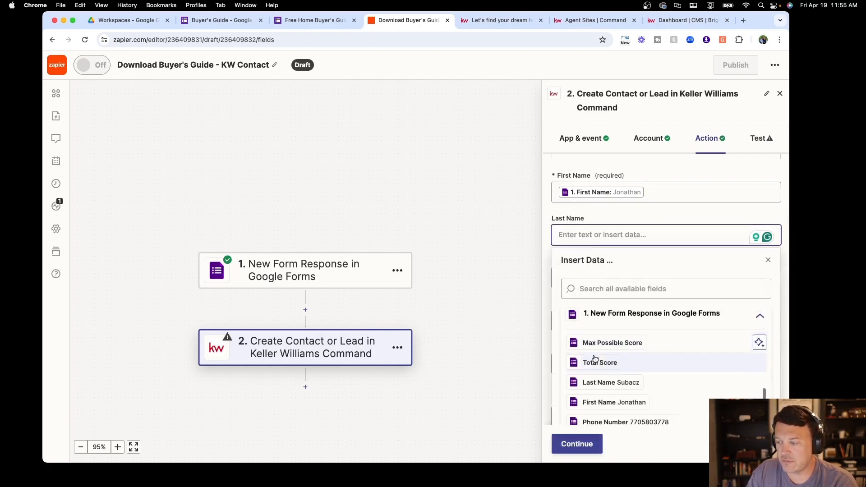
click(594, 388)
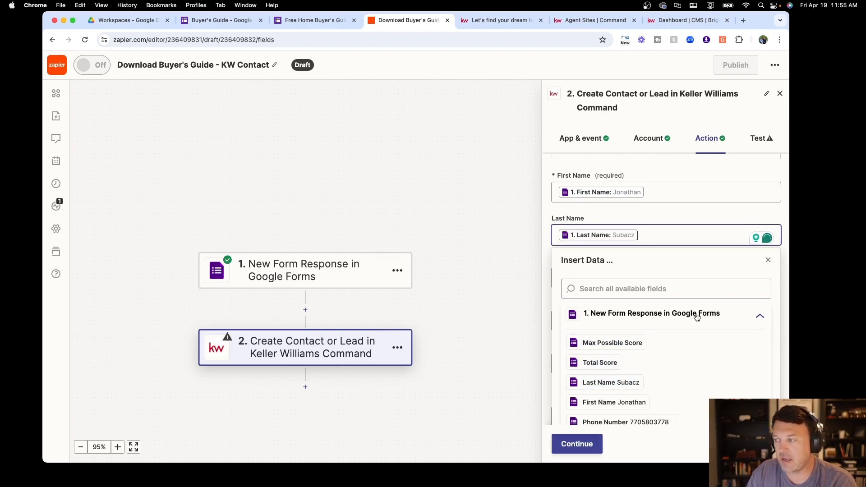
click(767, 262)
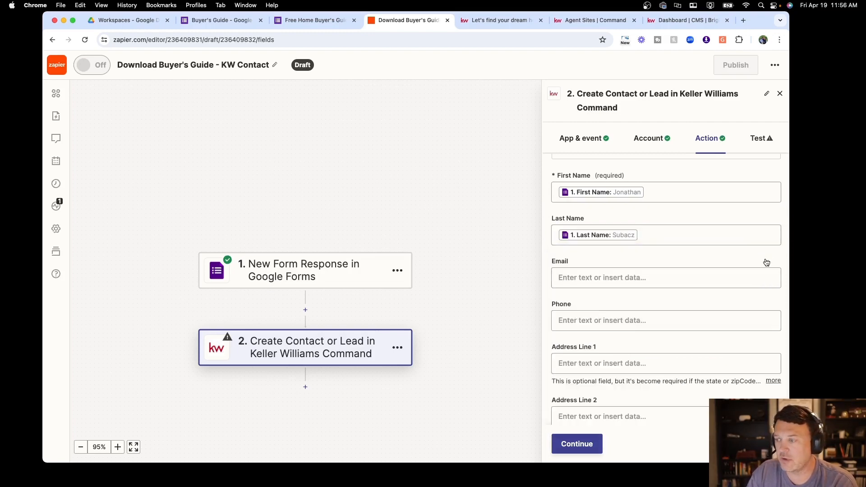
Map the form's Email Address and Phone Number answers into the Email and Phone fields
click(613, 278)
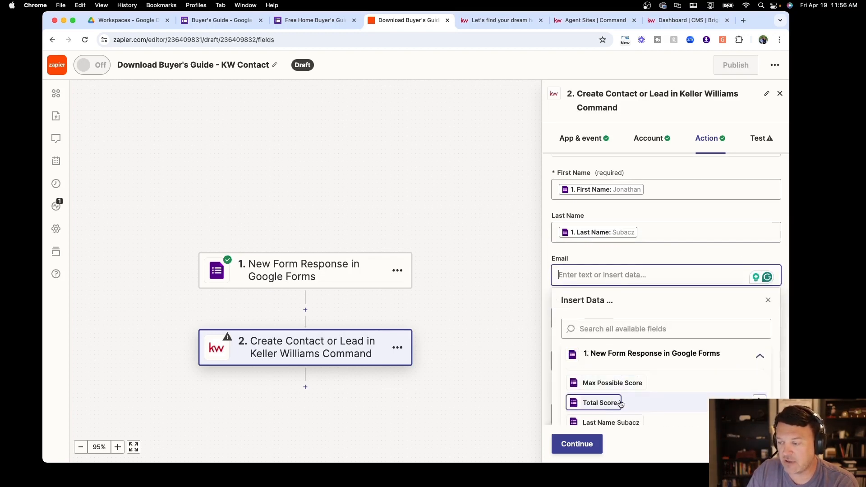
scroll(622, 401, down, 5)
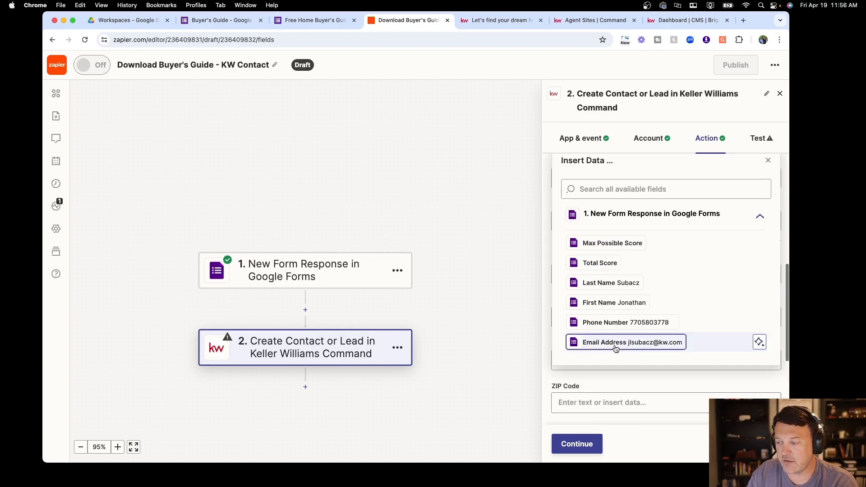
click(617, 344)
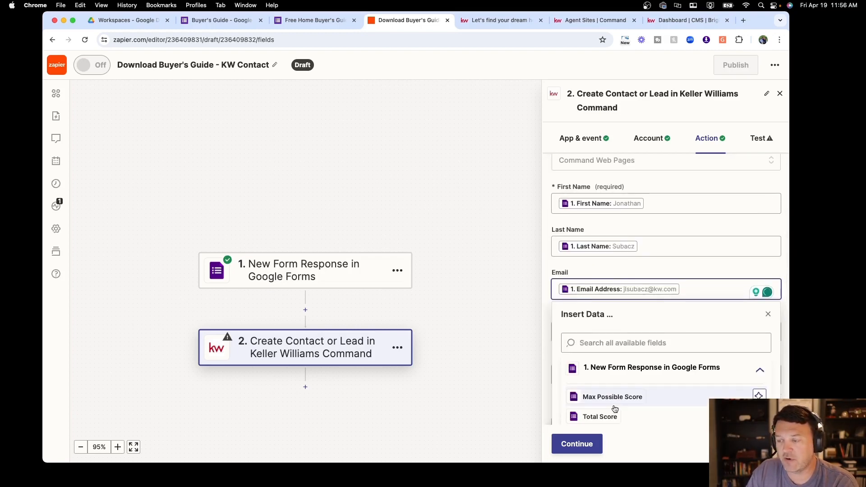
scroll(617, 399, down, 3)
scroll(621, 375, down, 3)
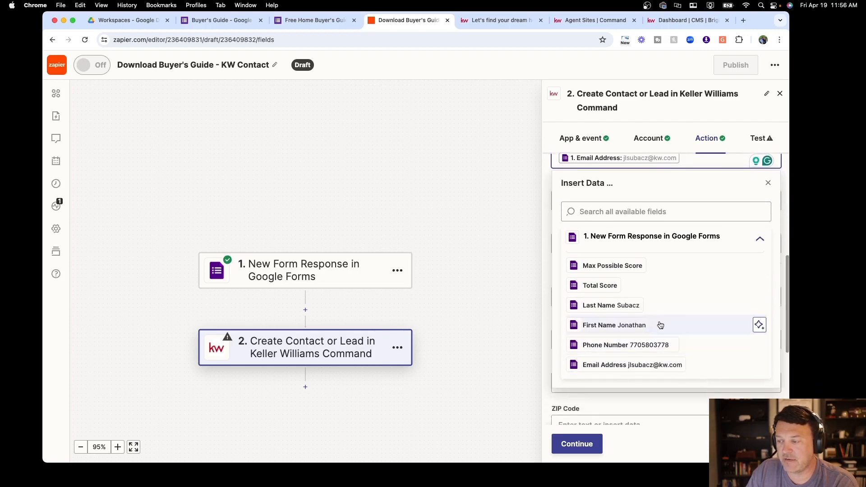
click(767, 183)
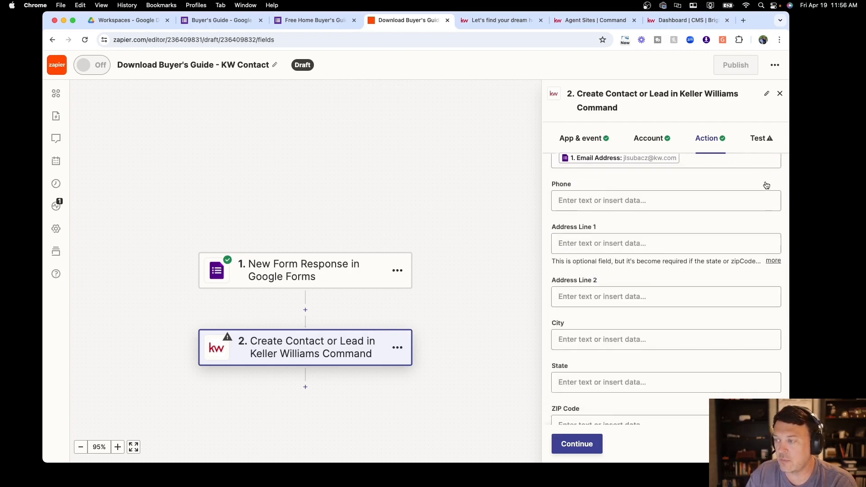
click(630, 202)
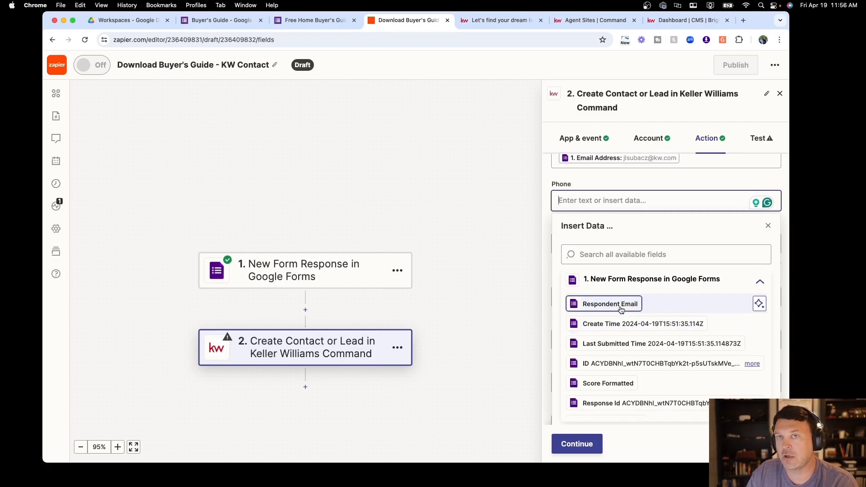
scroll(620, 310, down, 5)
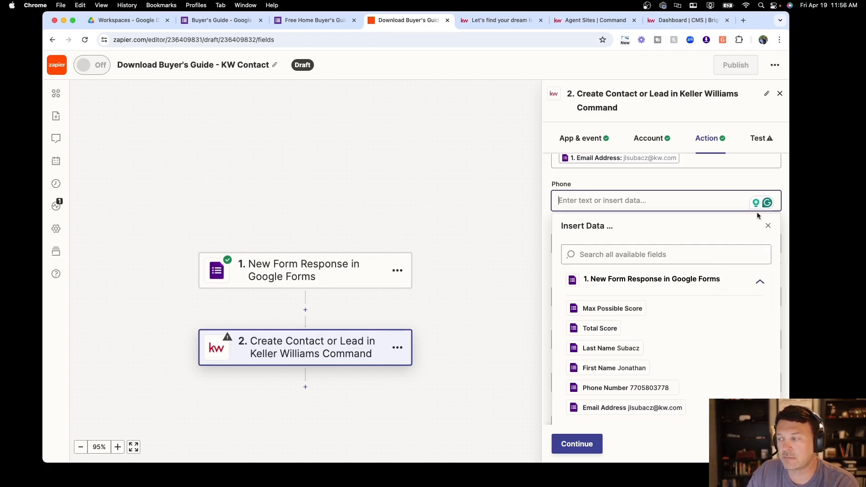
click(667, 387)
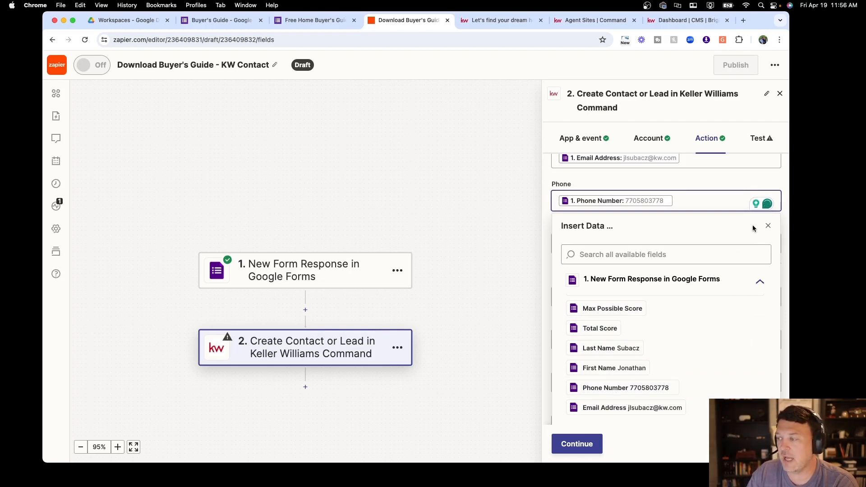
click(768, 225)
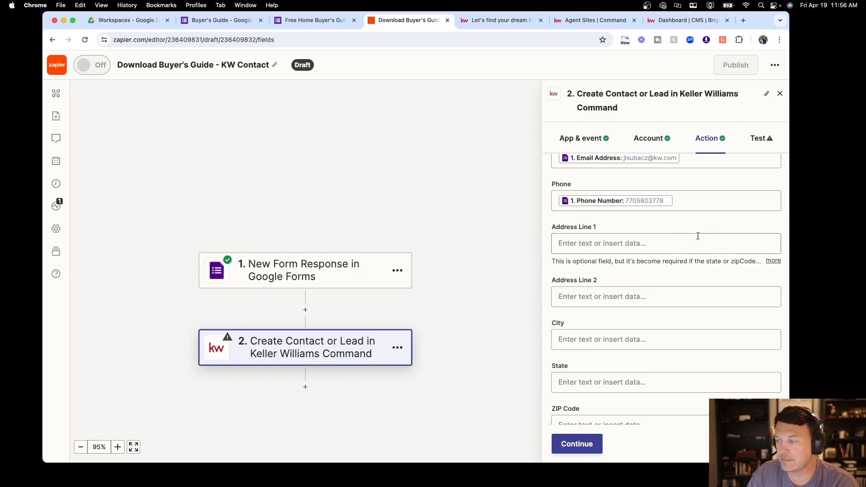
Search the Tags data list for 'download buyer's guide', then close the list
scroll(613, 246, down, 2)
scroll(607, 257, down, 4)
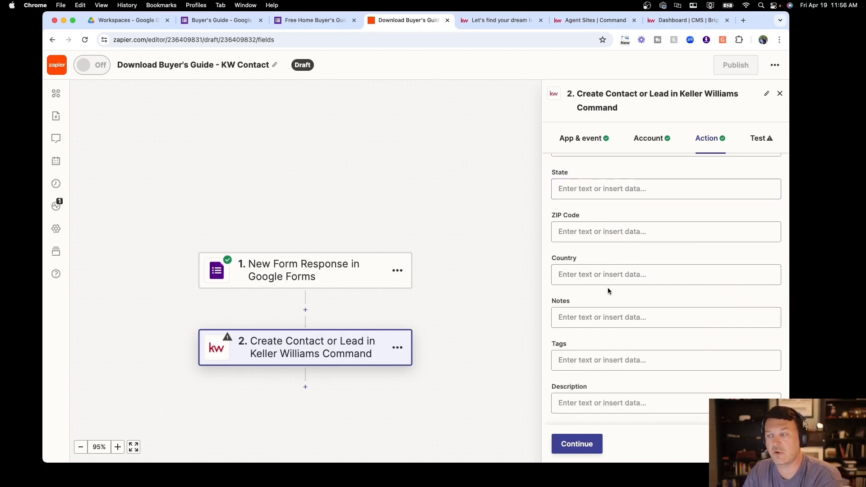
click(578, 359)
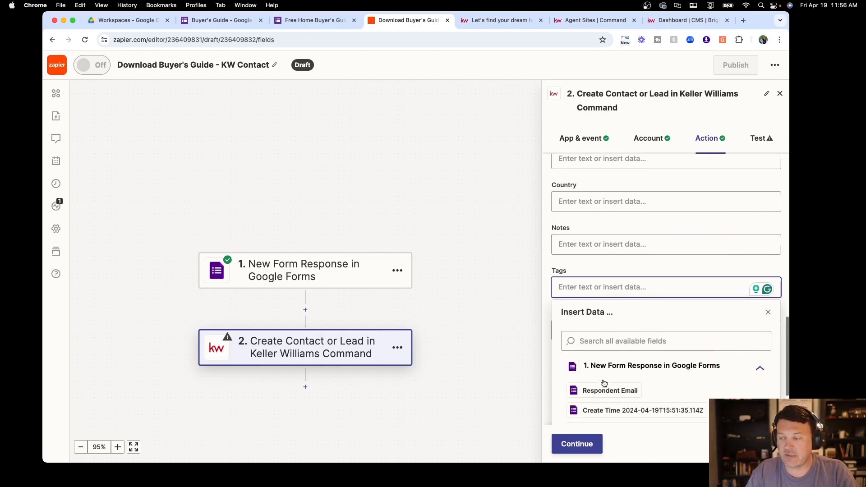
click(600, 332)
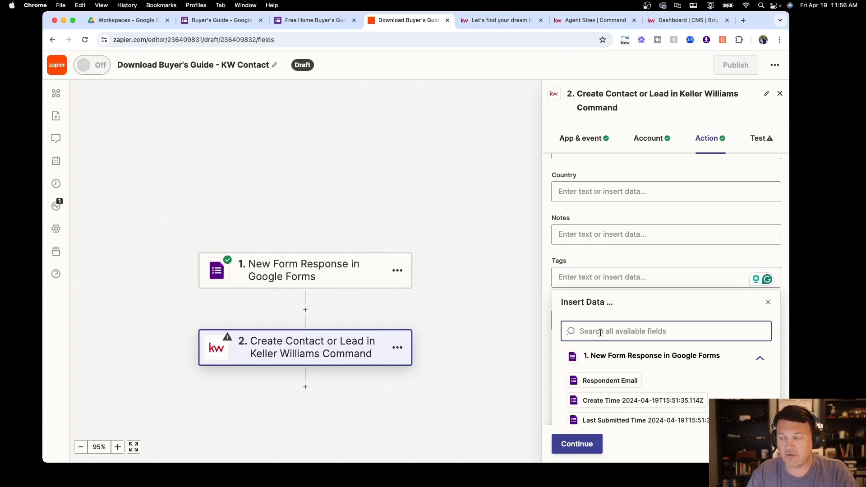
scroll(656, 356, down, 5)
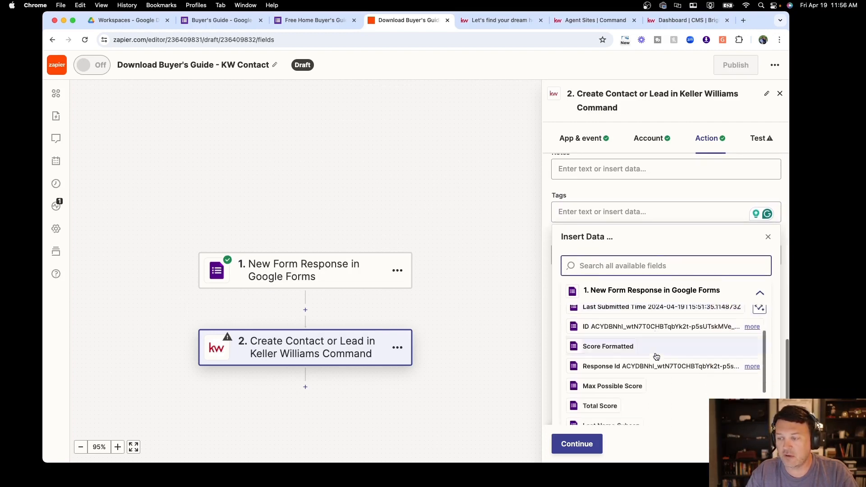
scroll(656, 356, down, 5)
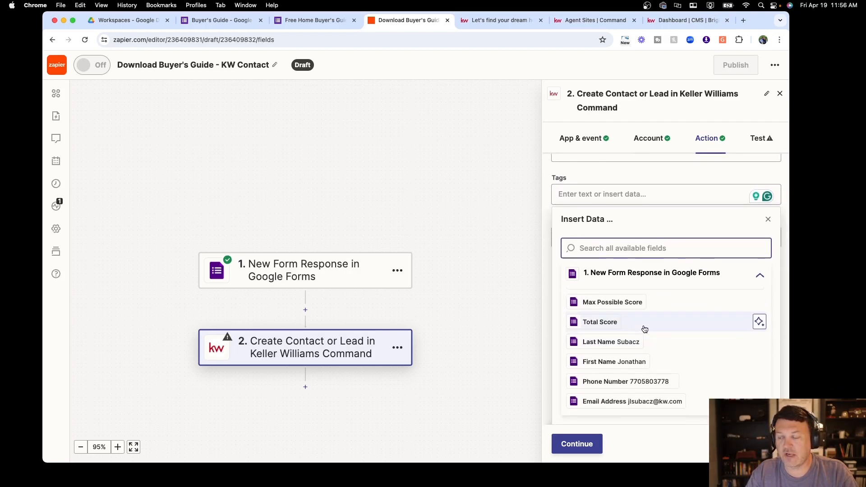
text(d)
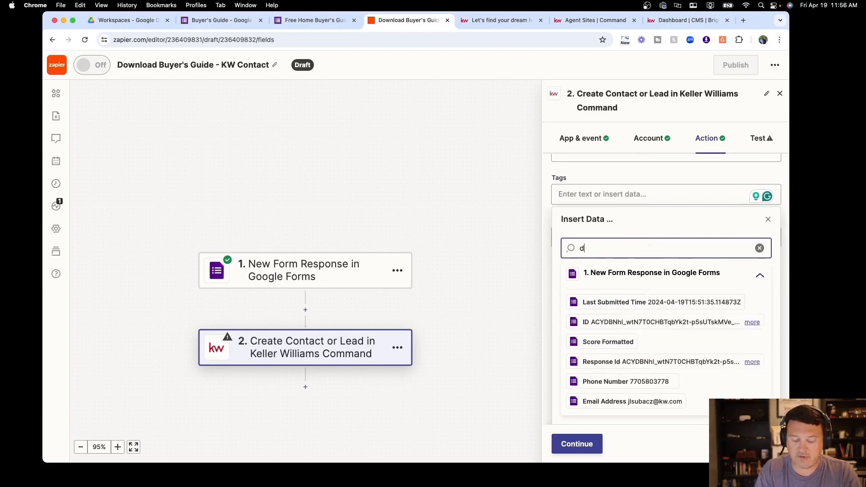
text(ownload b)
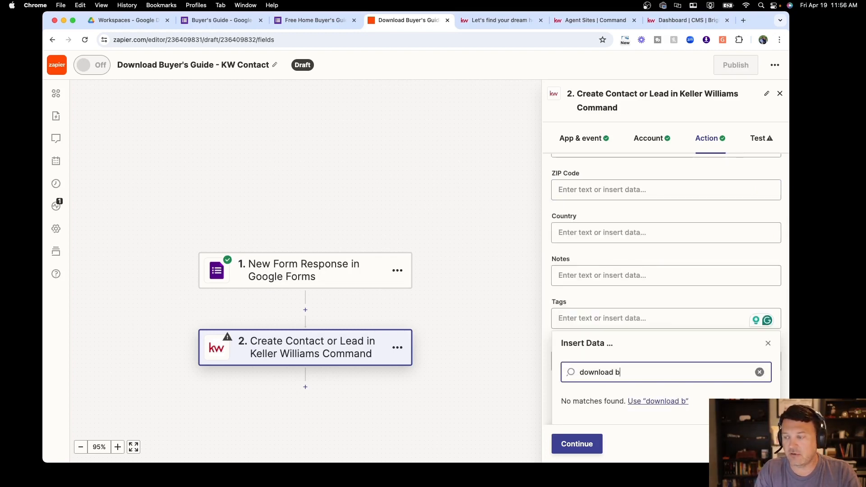
text(uyer's guide)
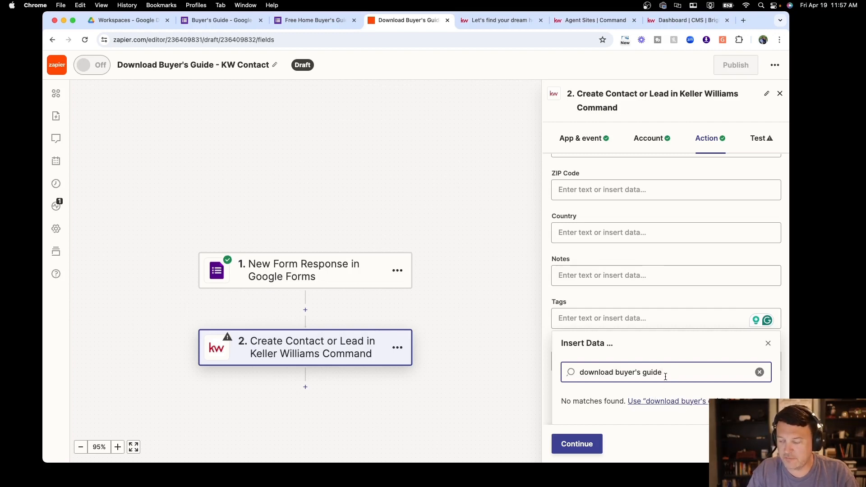
click(651, 373)
key(BackSpace)
key(BackSpace)
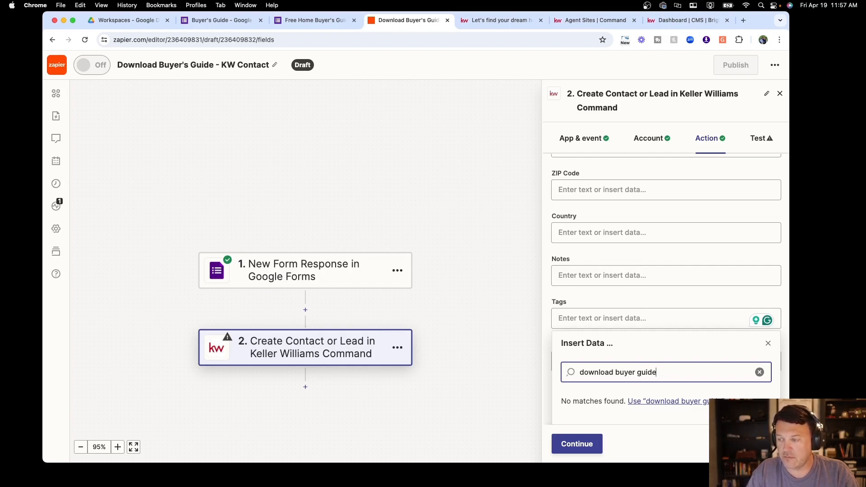
click(653, 310)
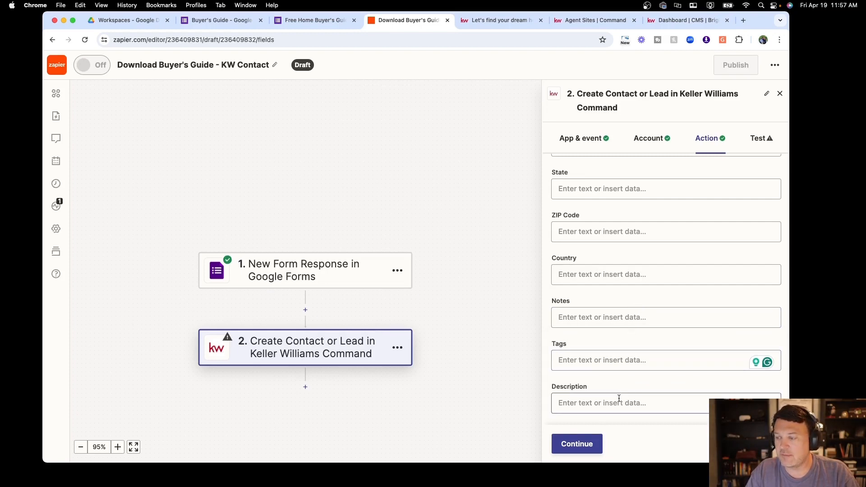
Test the Keller Williams Command contact step; it fails because a contact with this email already exists
click(582, 450)
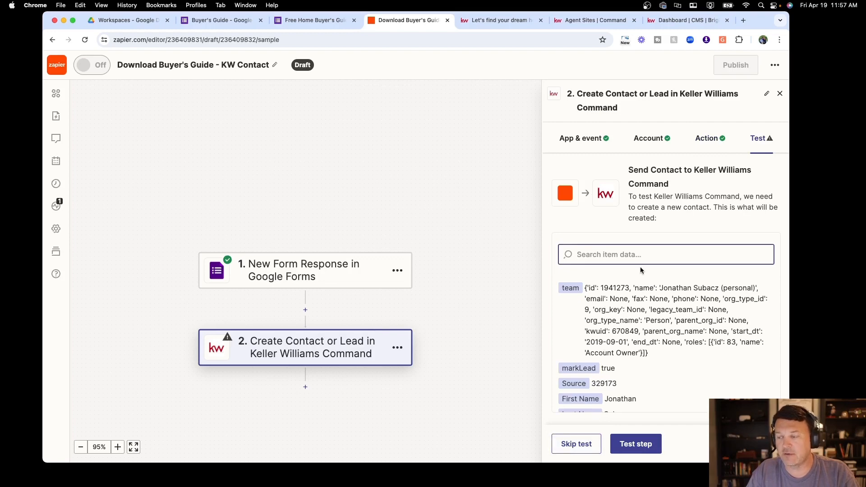
scroll(636, 288, down, 1)
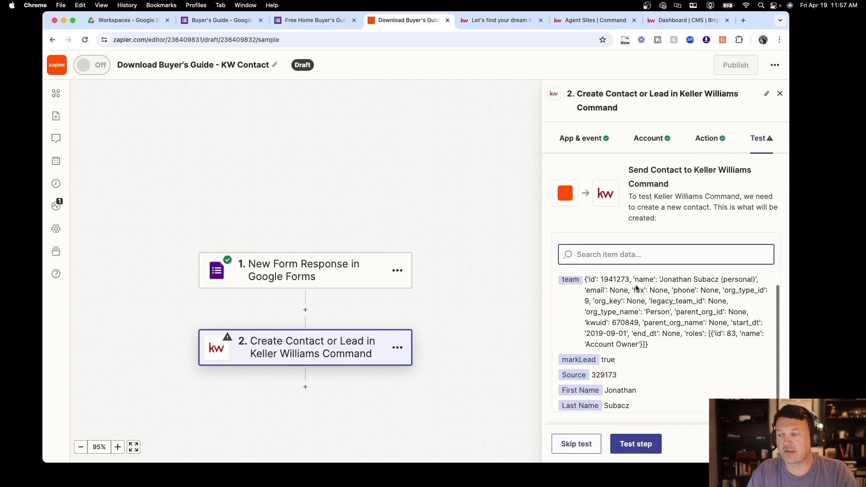
click(634, 445)
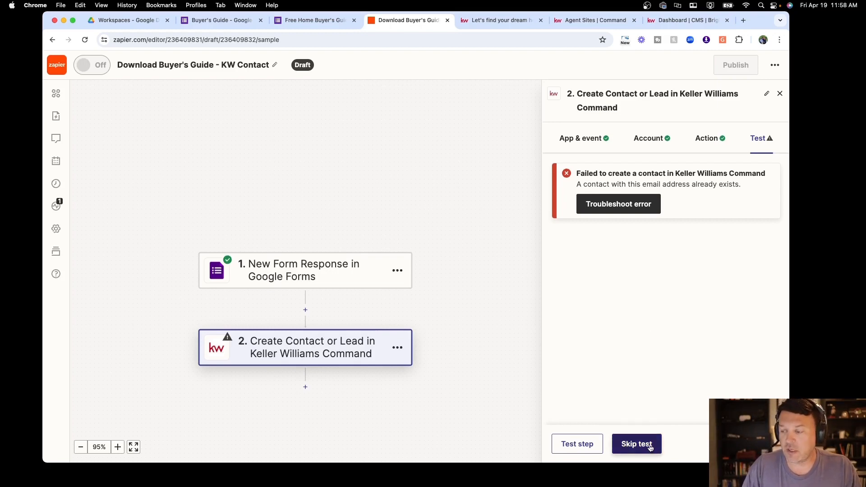
Skip the failed contact test, leave the editor and discard the unpublished KW Contact draft
click(632, 447)
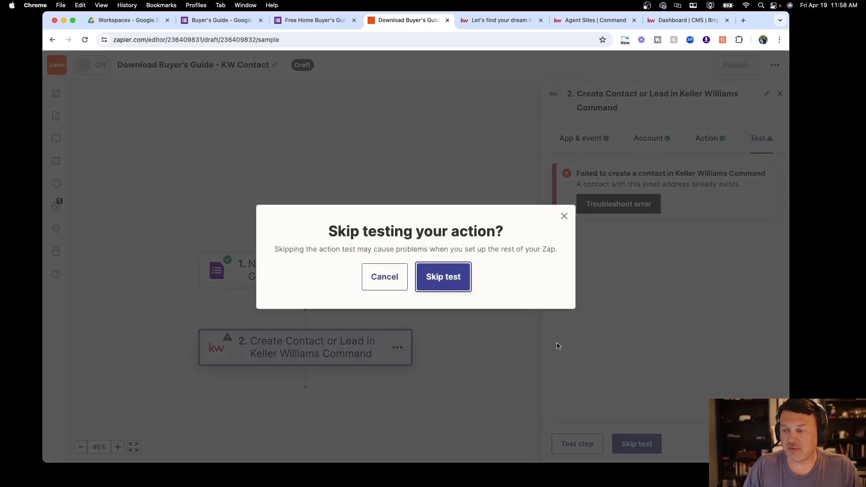
click(565, 216)
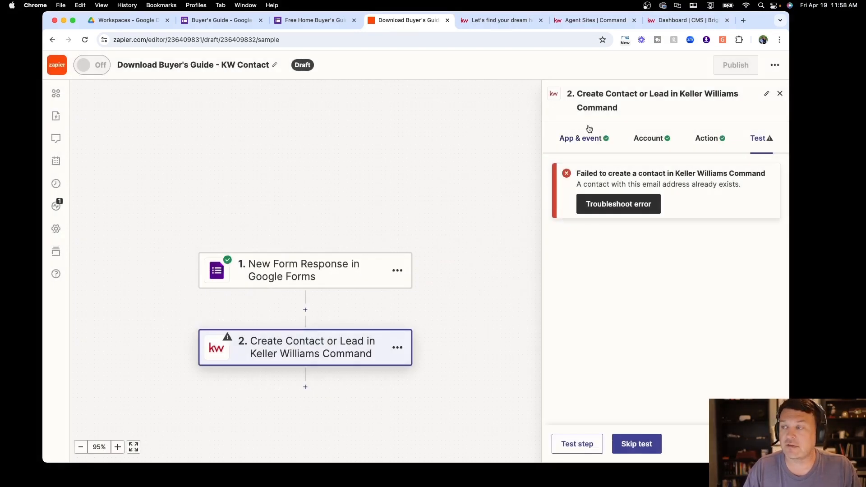
click(780, 94)
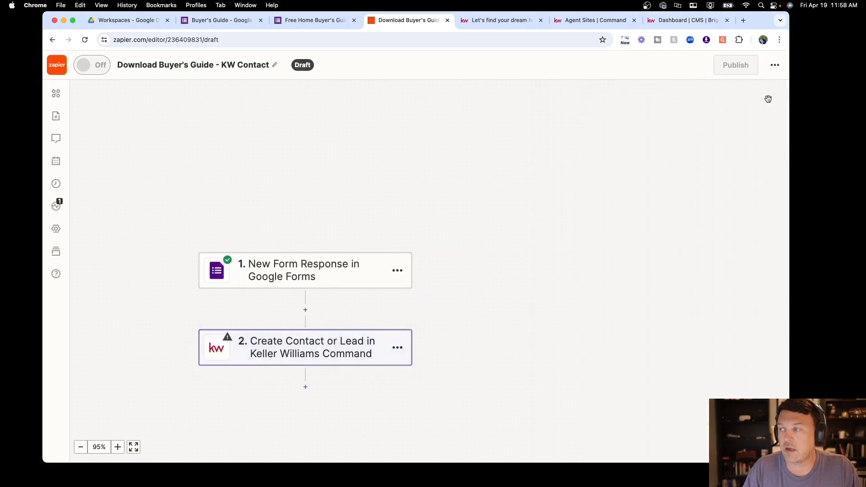
click(63, 65)
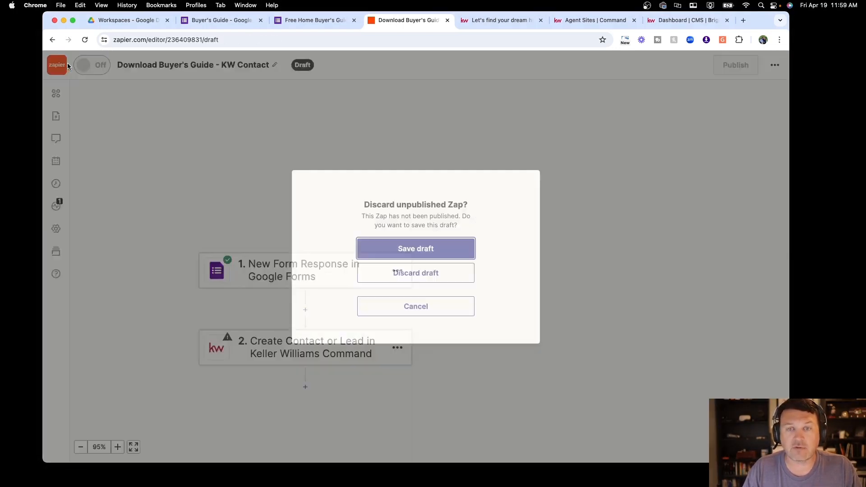
click(411, 274)
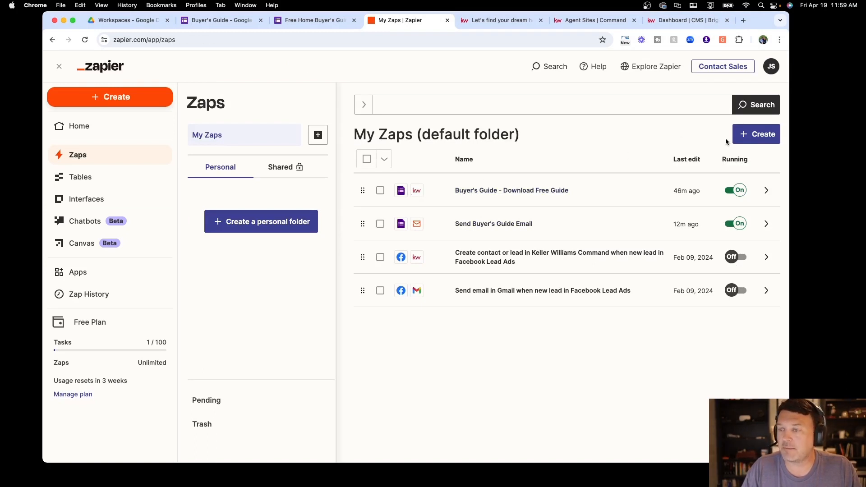
Create a new Zap and choose Google Forms as its trigger app
click(755, 136)
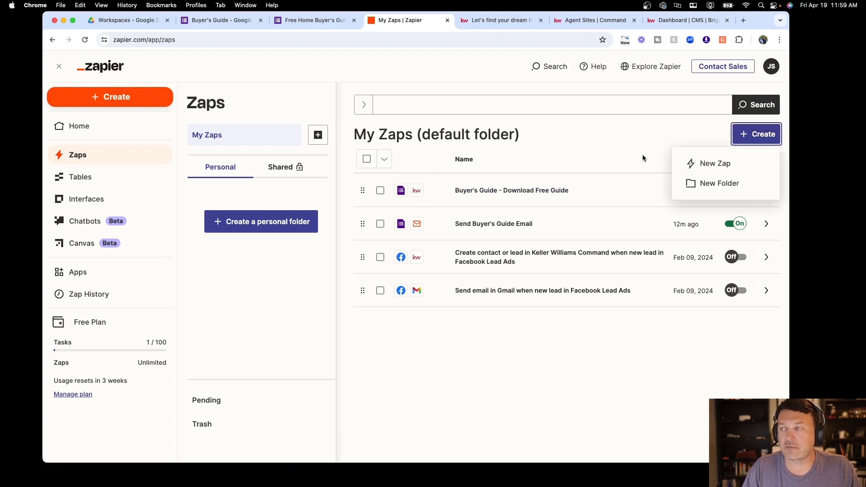
click(718, 164)
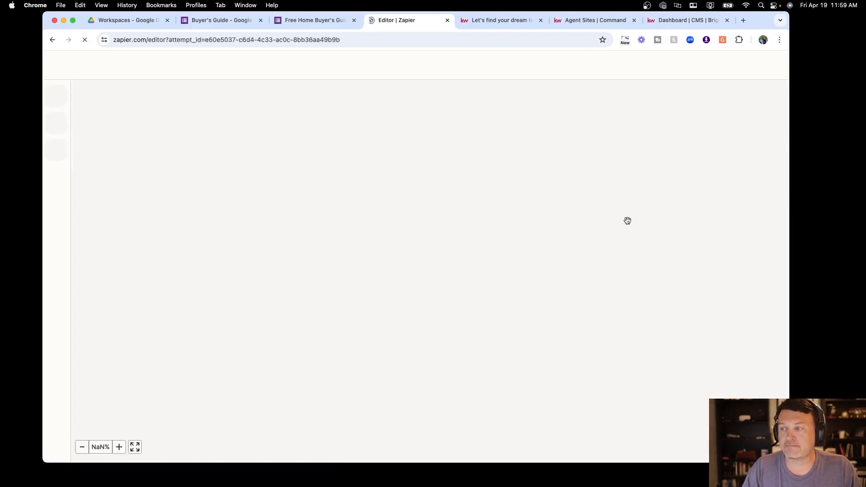
scroll(473, 272, down, 2)
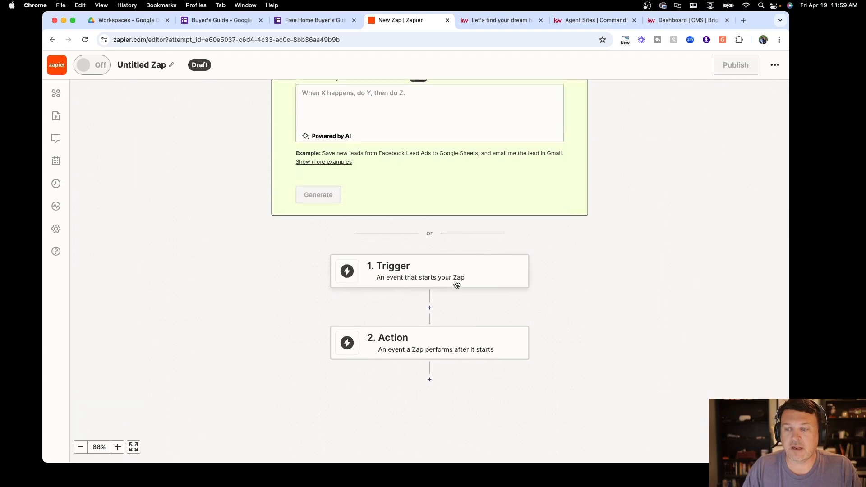
click(434, 268)
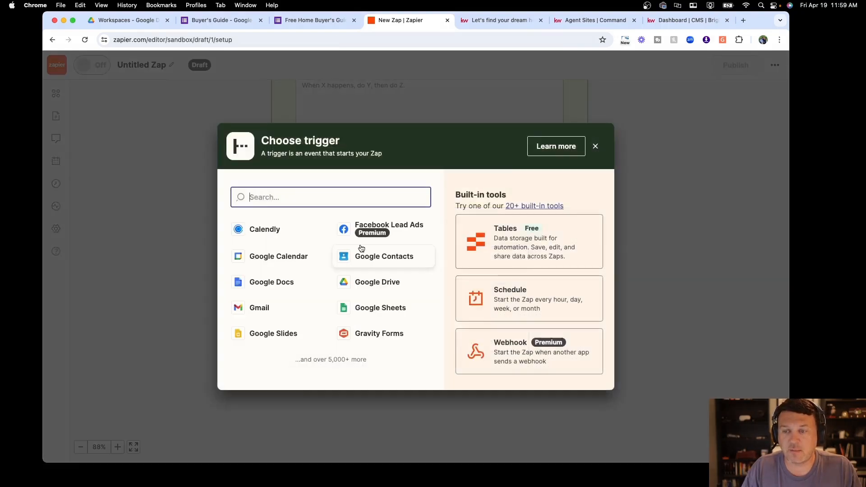
text(G)
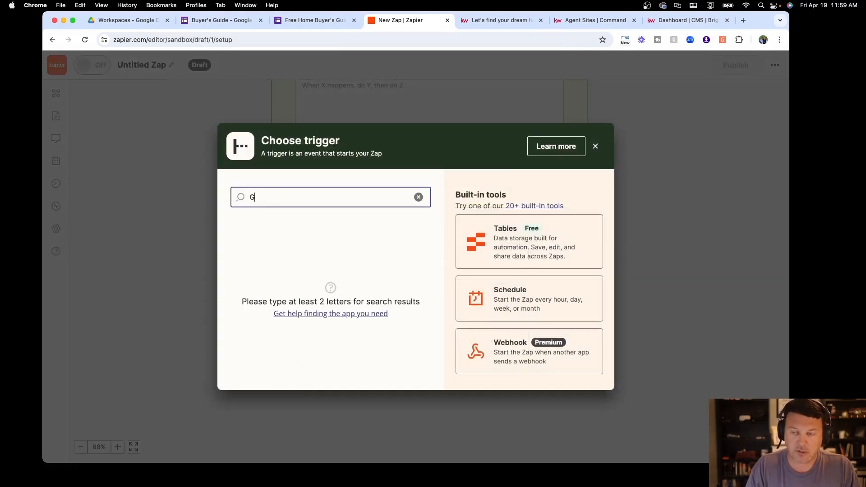
text(oogle Form)
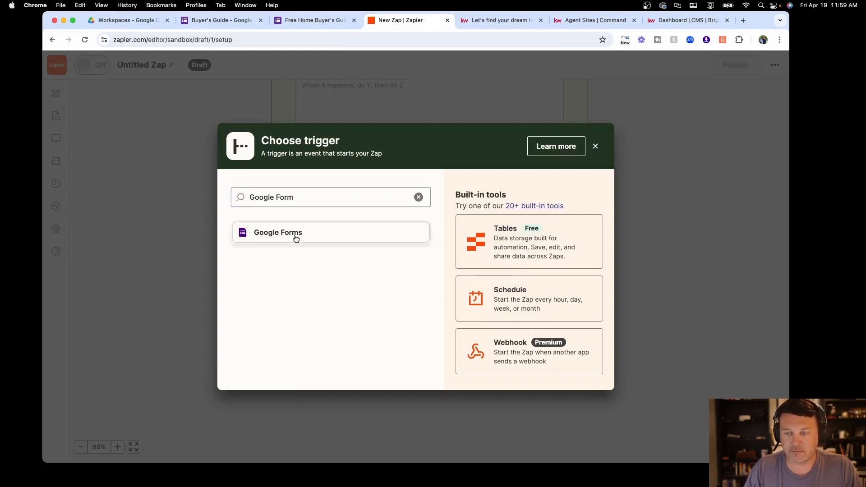
click(294, 234)
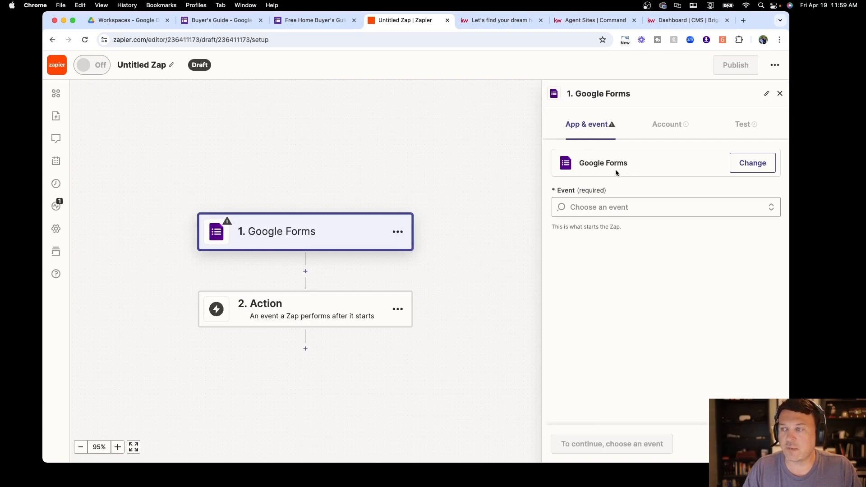
Set the trigger event to New Form Response on the connected account, watching the Buyer's Guide form
click(620, 208)
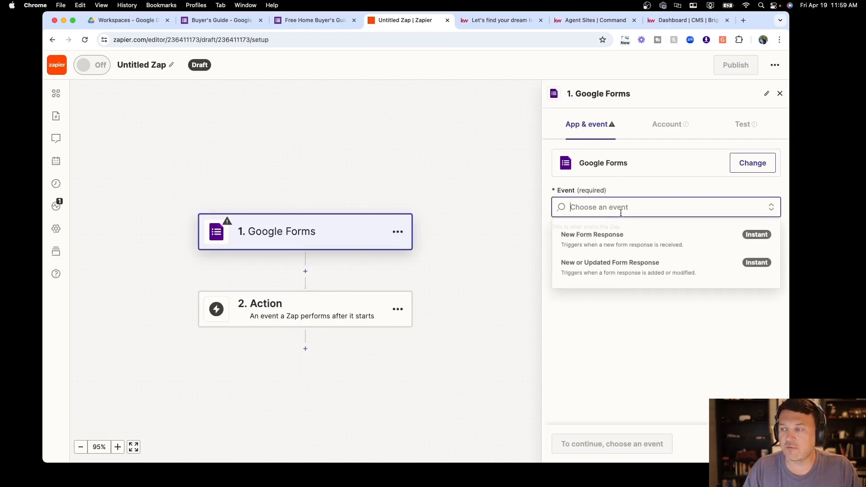
click(619, 237)
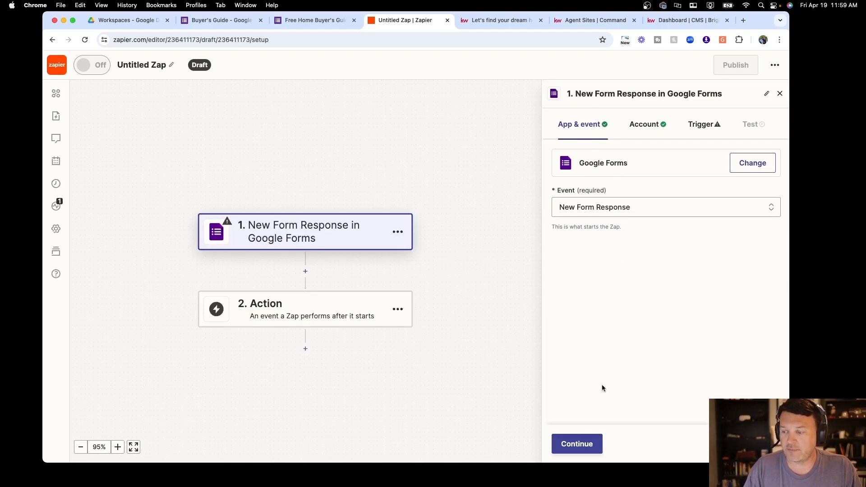
click(586, 447)
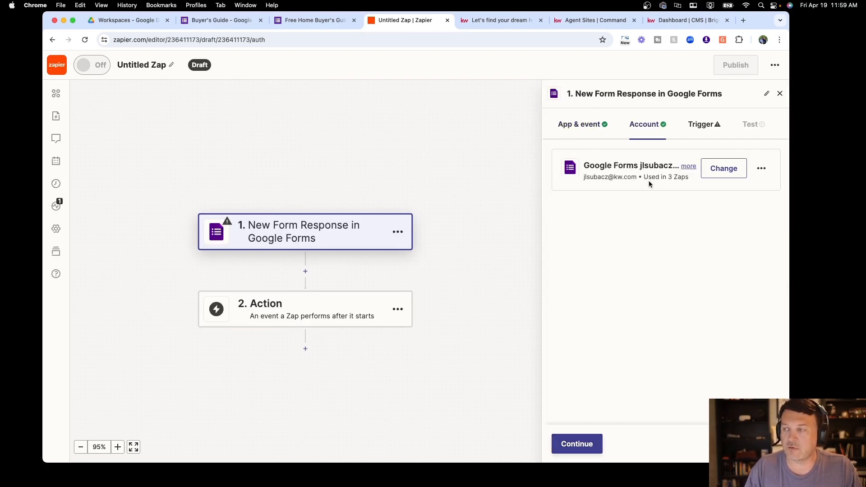
click(583, 447)
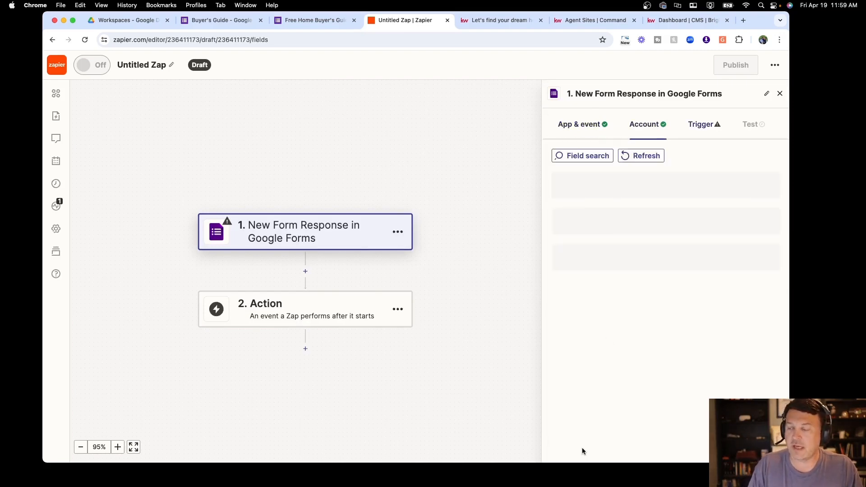
click(594, 195)
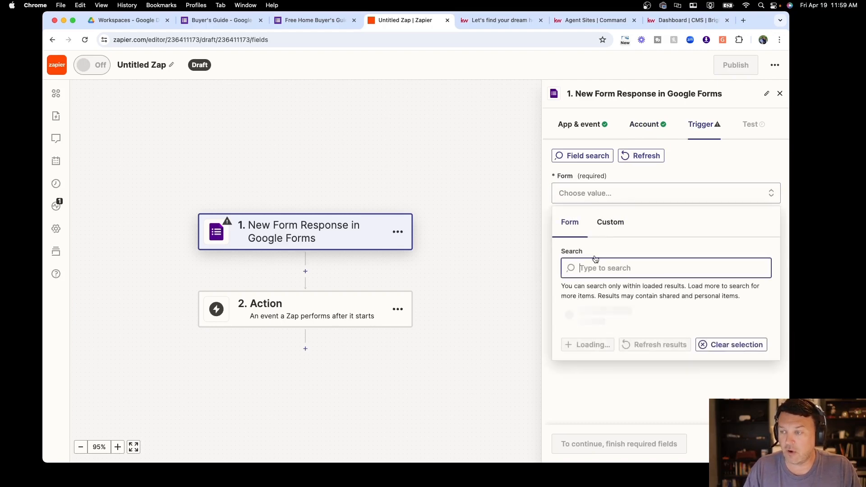
scroll(591, 316, down, 2)
scroll(591, 325, down, 3)
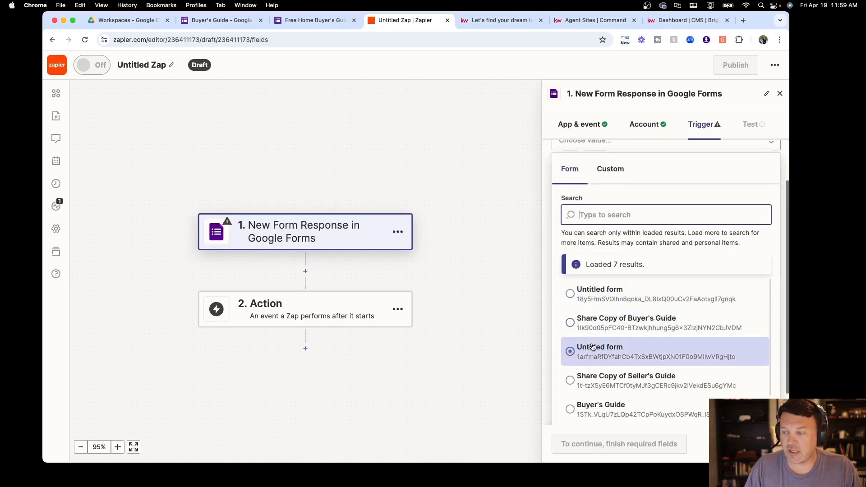
click(594, 366)
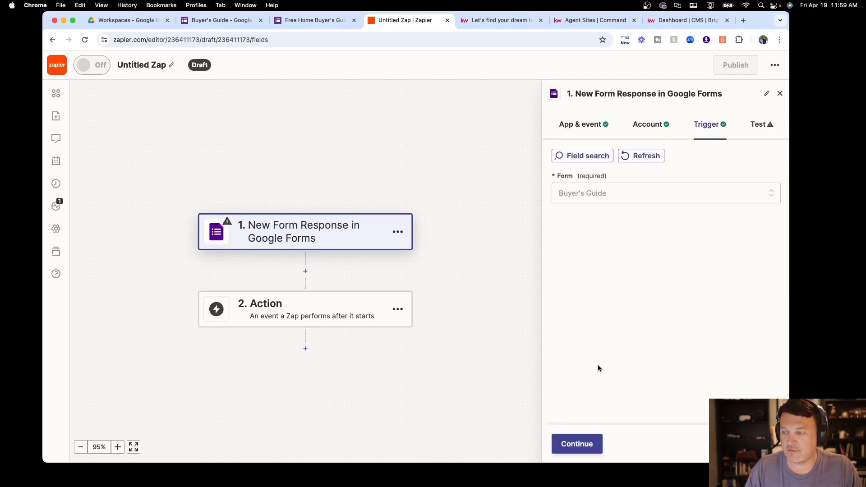
click(583, 445)
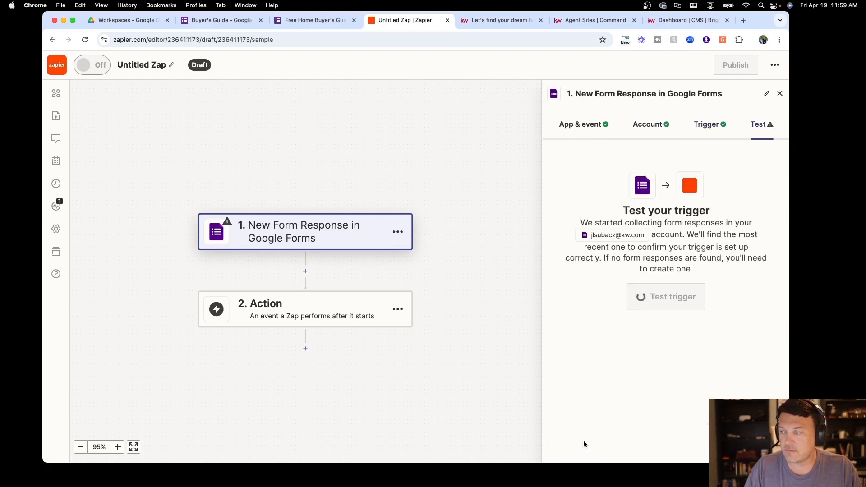
Test the trigger to load sample form responses and continue with the selected record
click(668, 305)
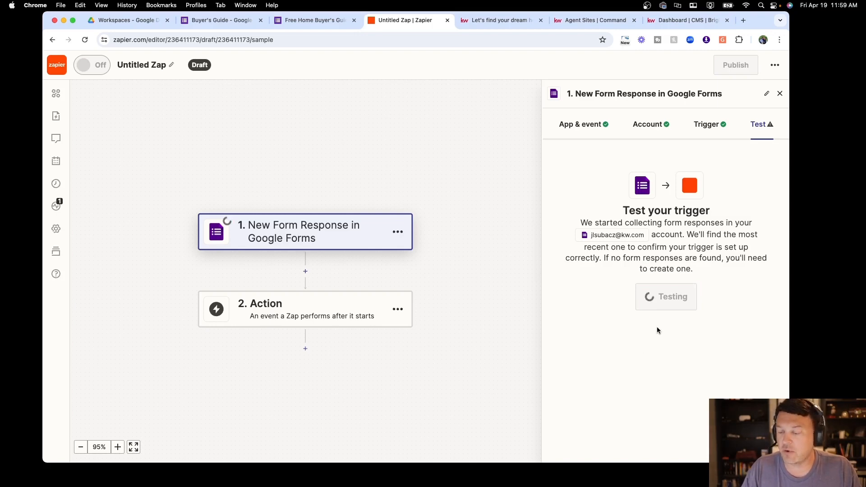
scroll(719, 293, down, 2)
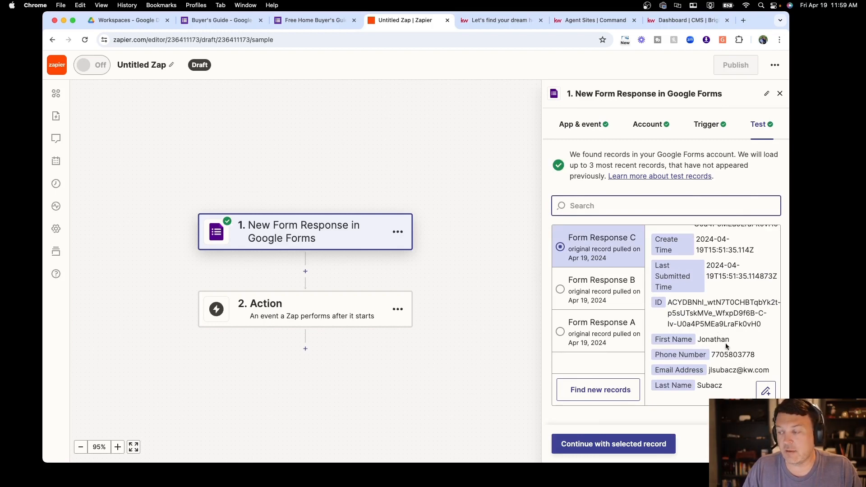
scroll(747, 351, right, 1)
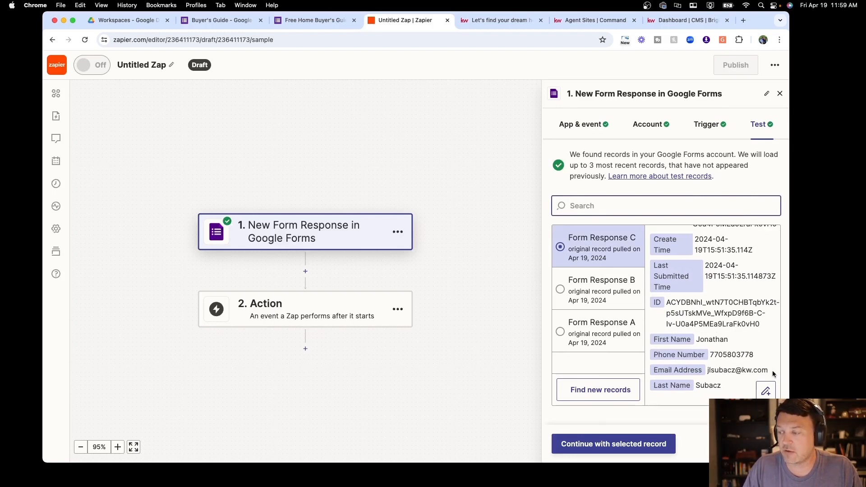
scroll(740, 372, left, 1)
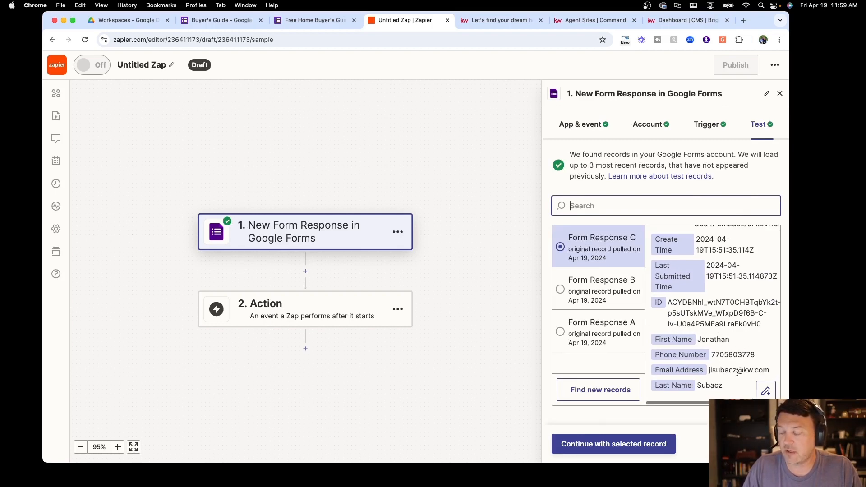
click(632, 444)
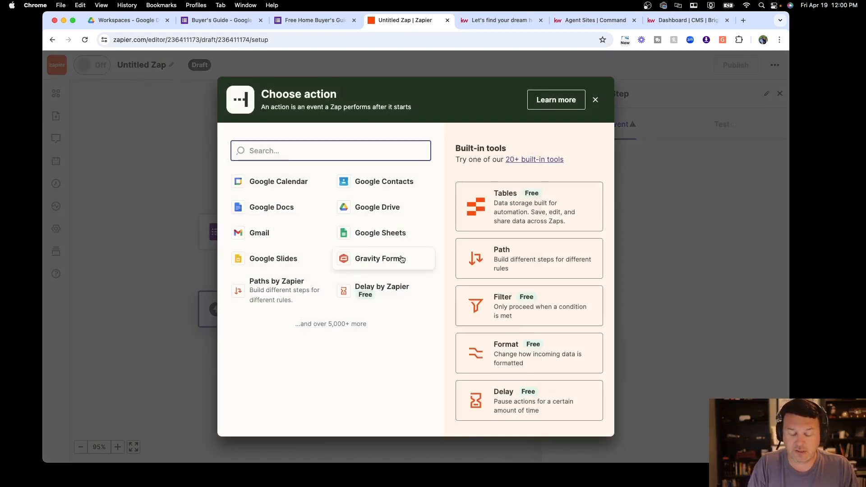
Add an Email by Zapier Send Outbound Email action addressed to the form's Email Address answer
text(Email)
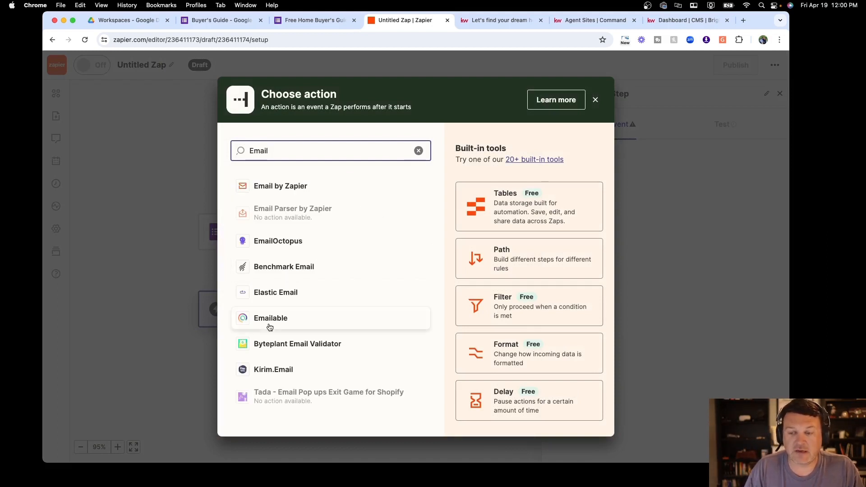
click(290, 192)
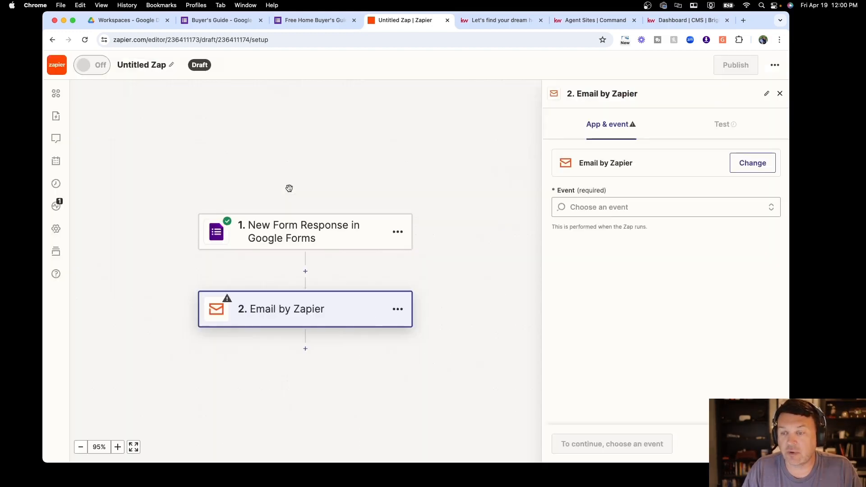
click(617, 203)
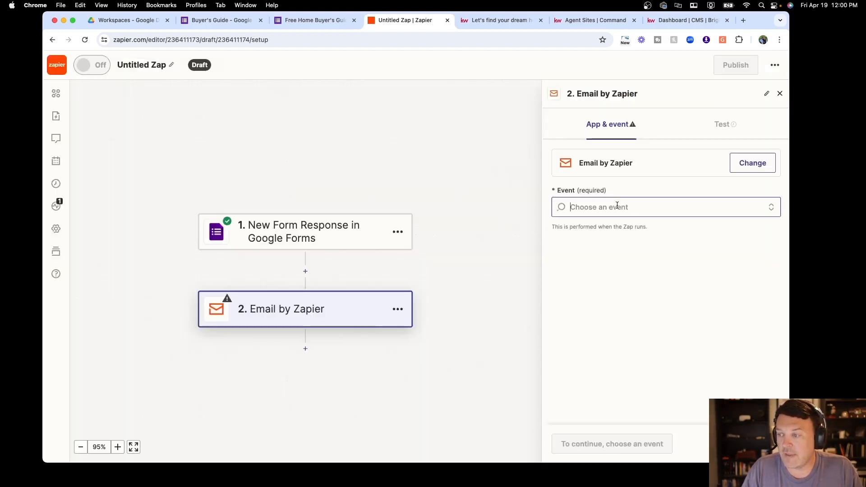
click(607, 256)
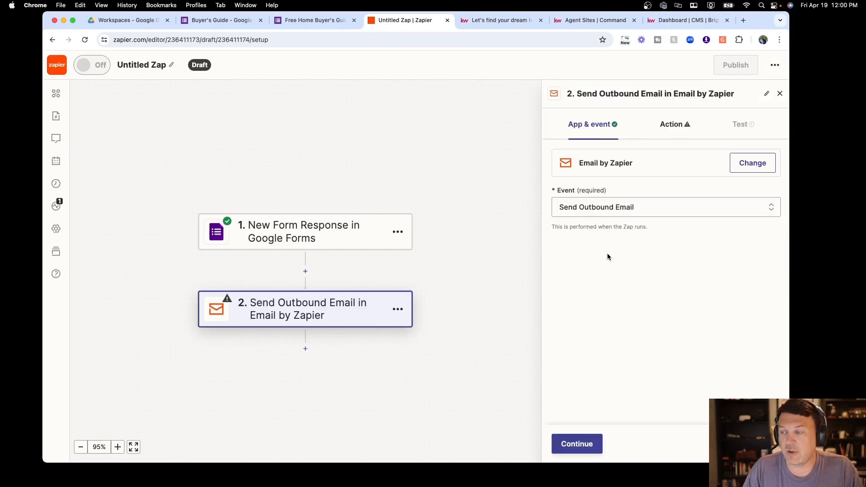
click(579, 442)
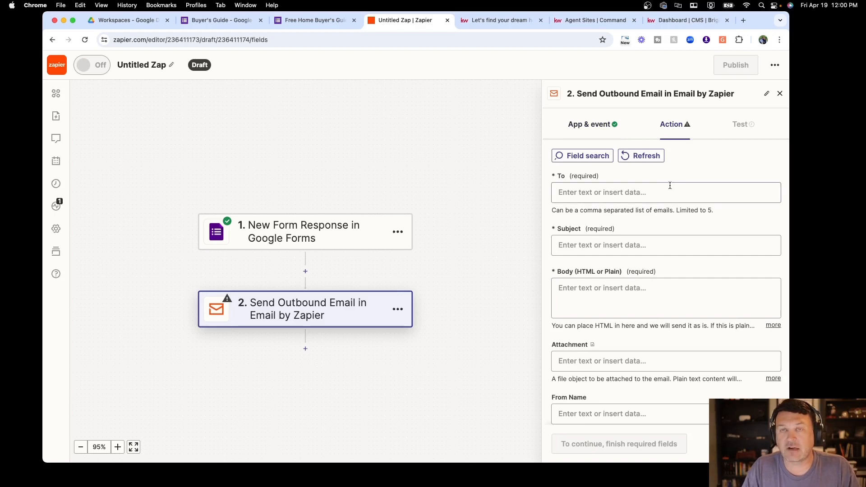
click(581, 195)
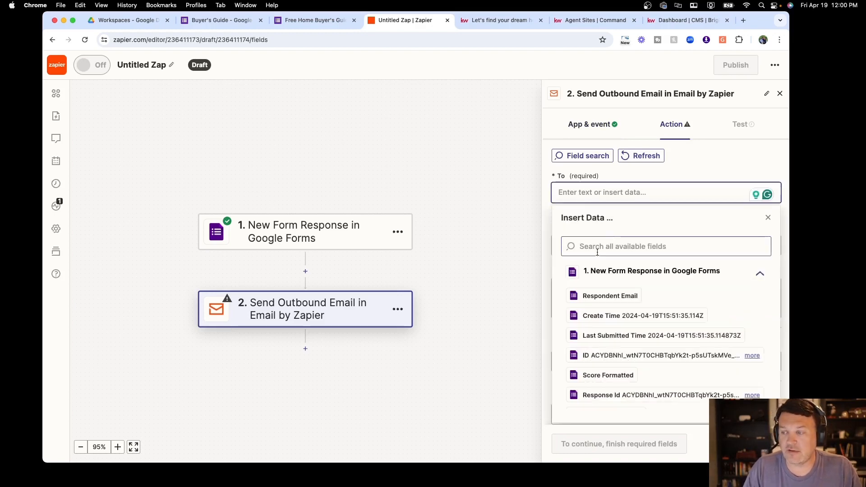
scroll(604, 325, down, 3)
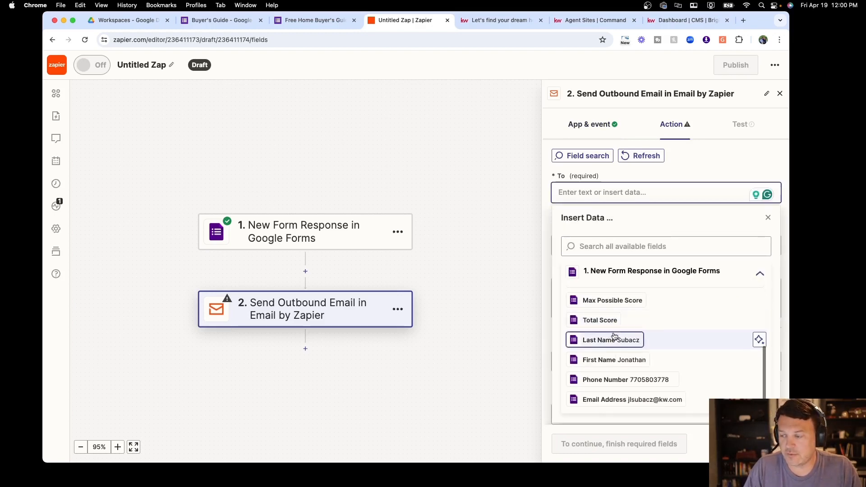
click(617, 400)
click(656, 177)
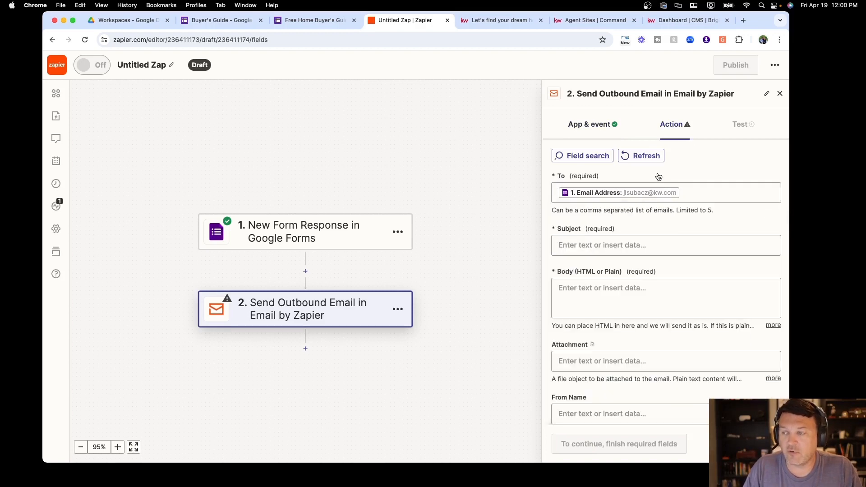
Set the email subject to "Here's your FREE Buyer's Guide"
click(650, 245)
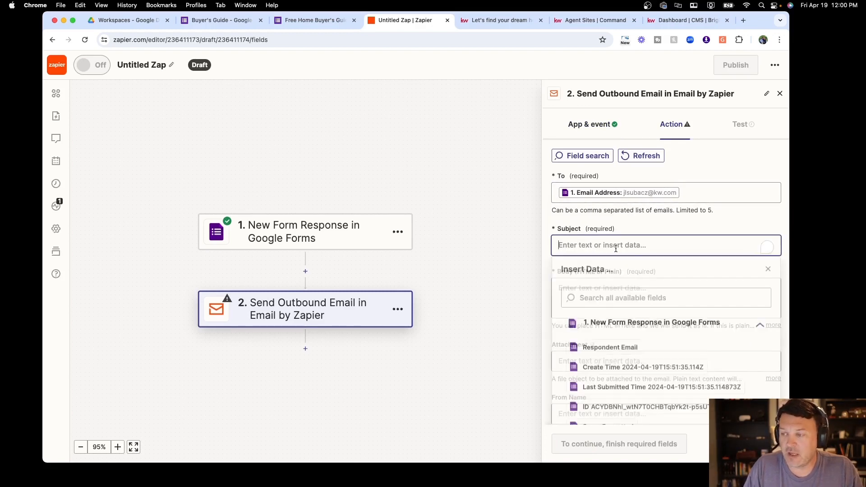
text(Downloa)
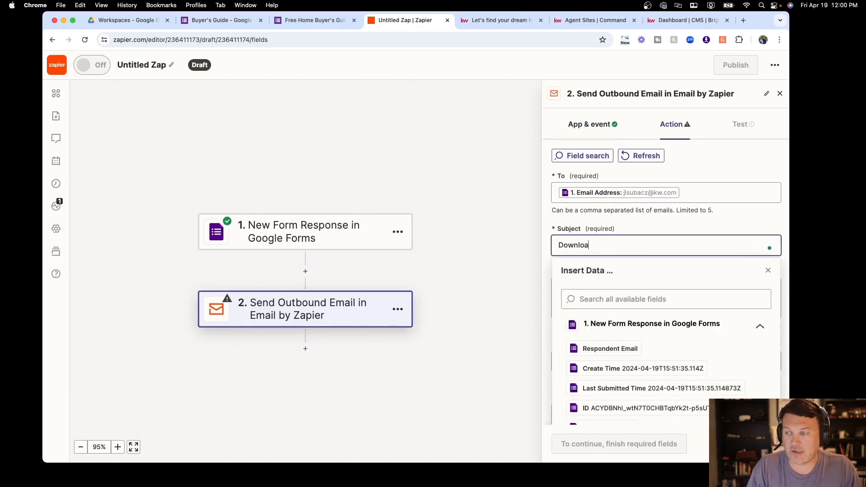
text(d Your)
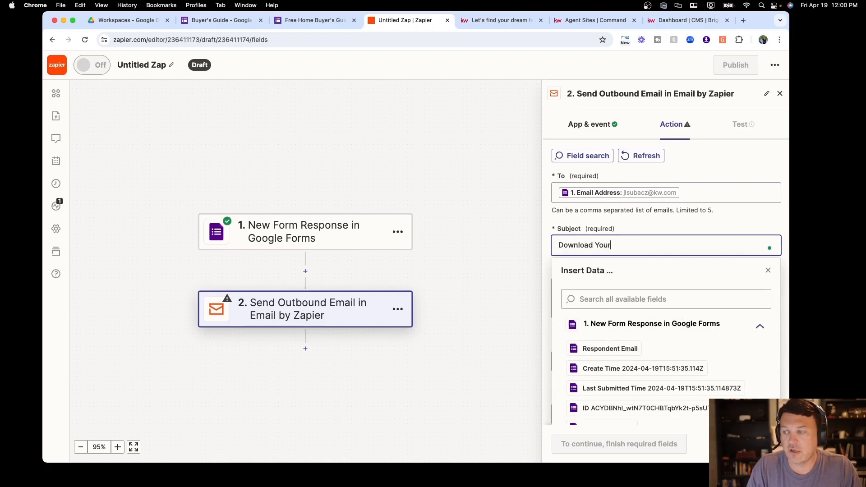
text( FREE Buy)
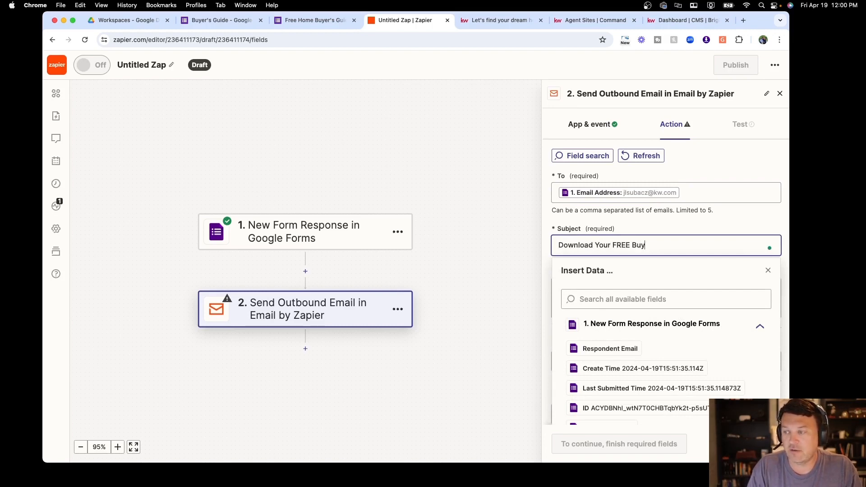
text(er's Gujid)
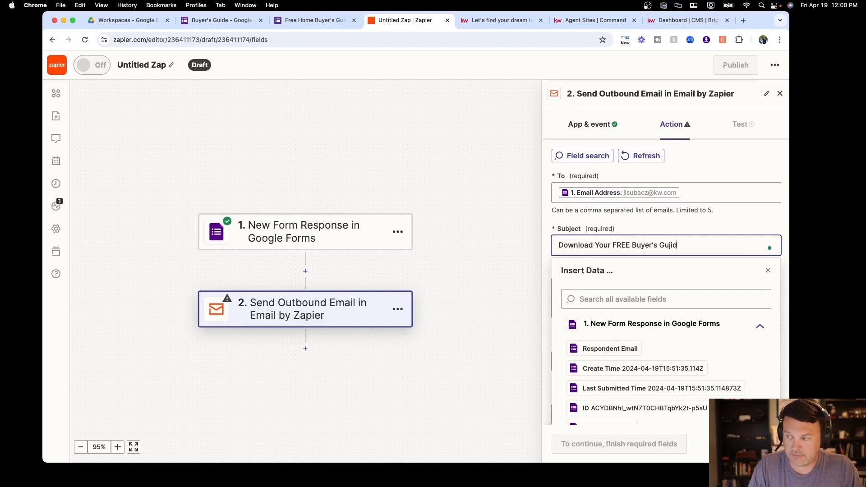
text(e)
key(BackSpace)
key(BackSpace)
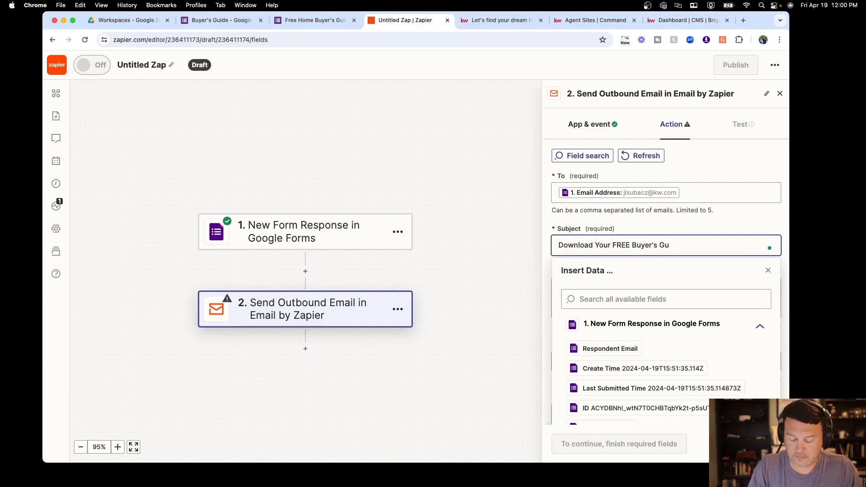
text(ide)
key(BackSpace)
key(BackSpace)
key(BackSpace)
text(i)
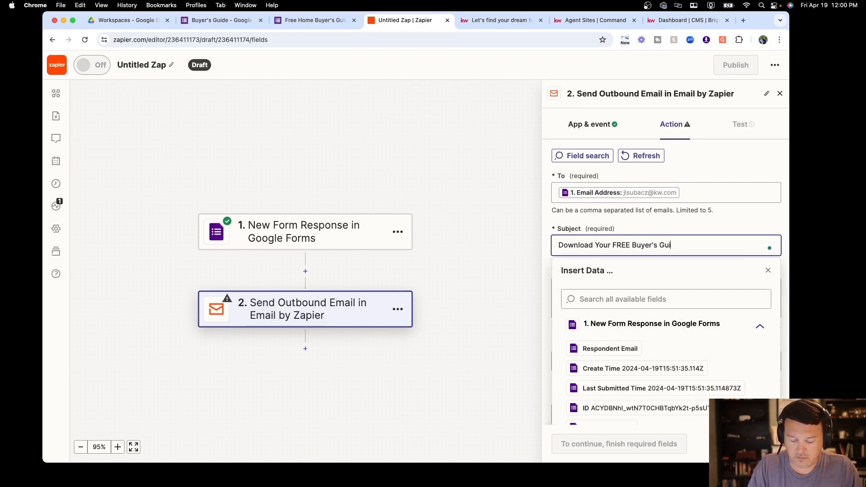
text(de Downlo)
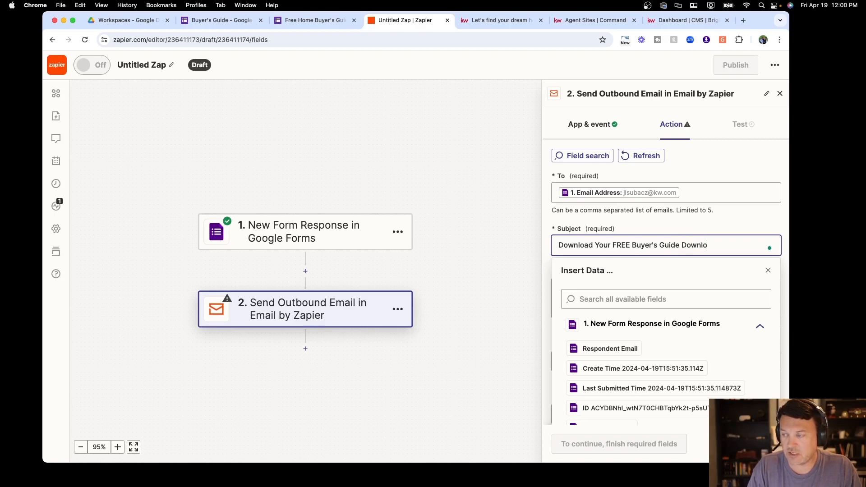
text(ad)
key(shift+Right)
key(shift+Right)
key(shift+Right)
key(shift+Right)
key(shift+Right)
key(shift+Right)
key(shift+Right)
key(shift+Right)
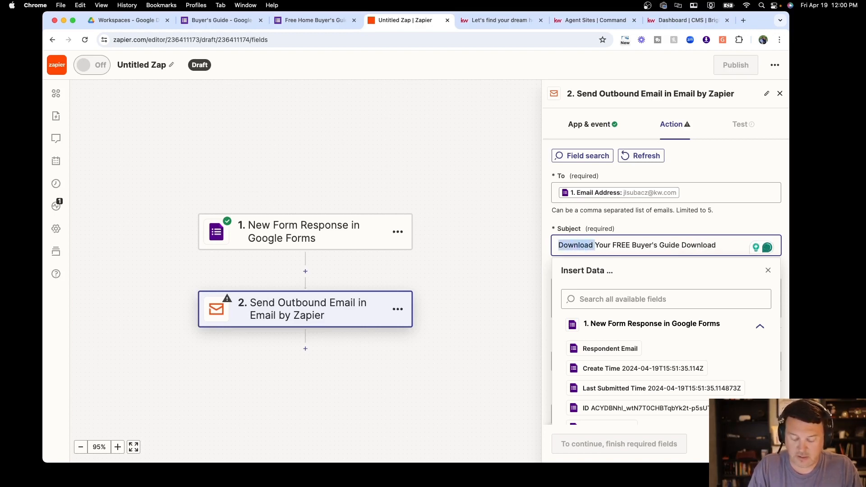
text(Here)
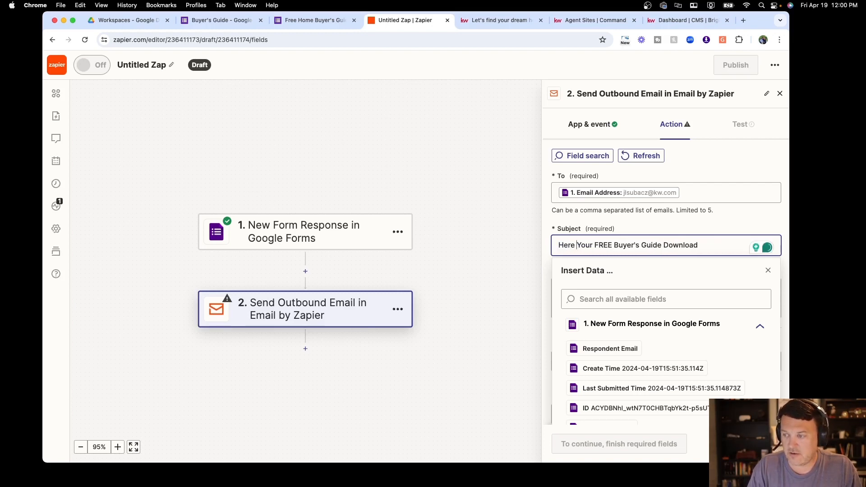
key(Delete)
text('s )
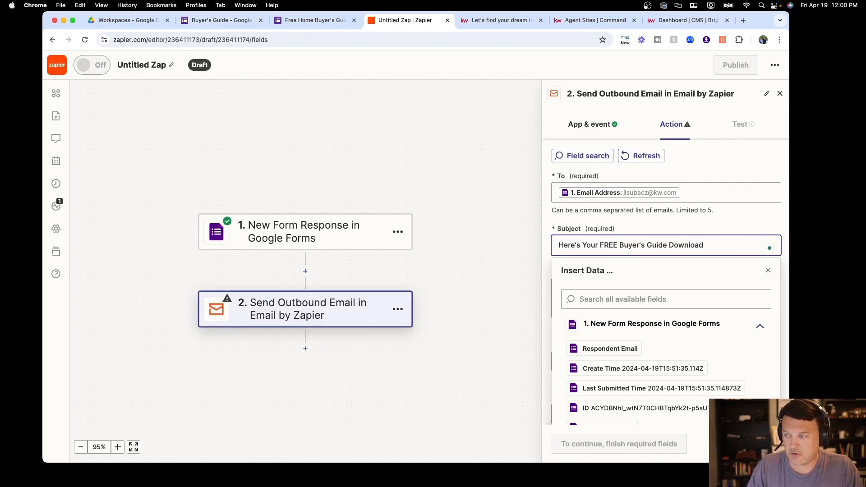
text(y)
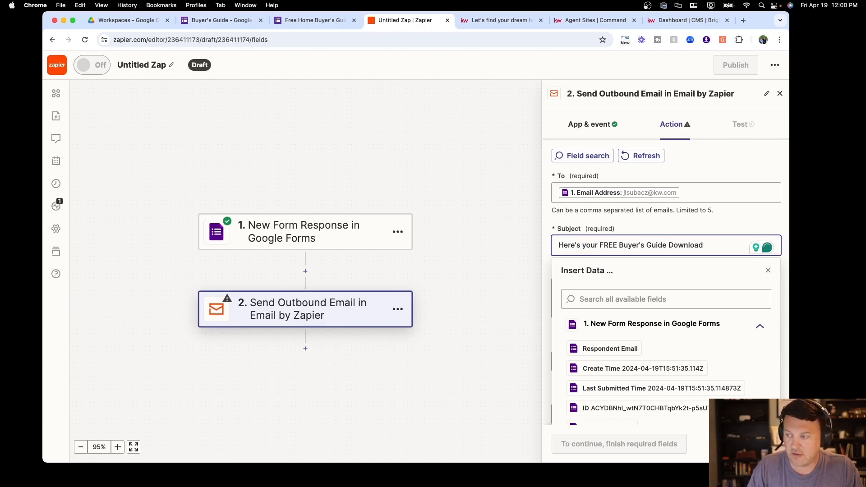
scroll(715, 241, down, 1)
scroll(714, 245, down, 1)
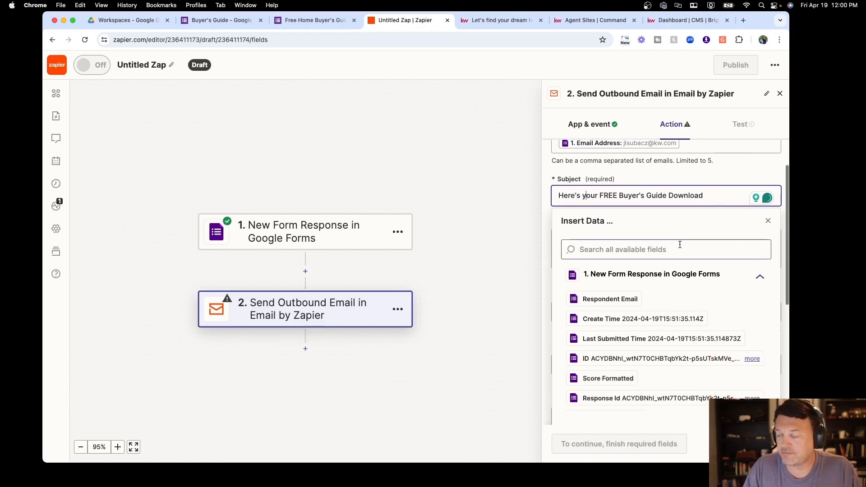
double_click(675, 197)
click(699, 197)
drag(703, 197, 667, 197)
key(BackSpace)
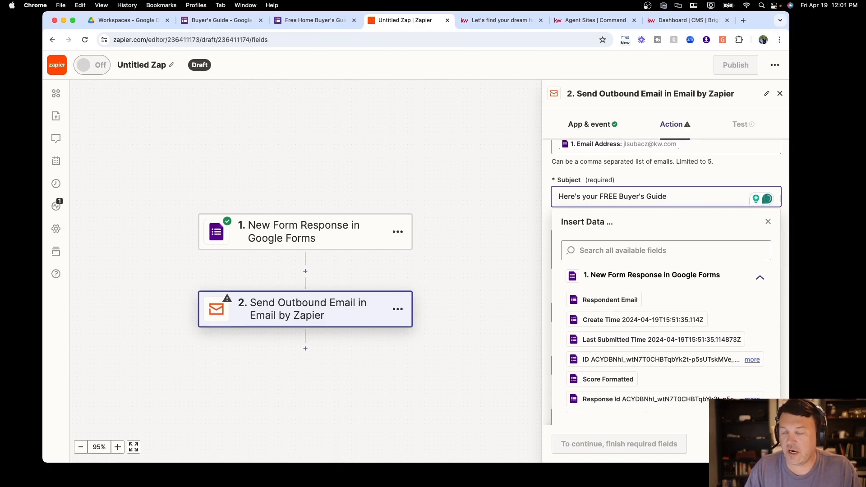
click(768, 220)
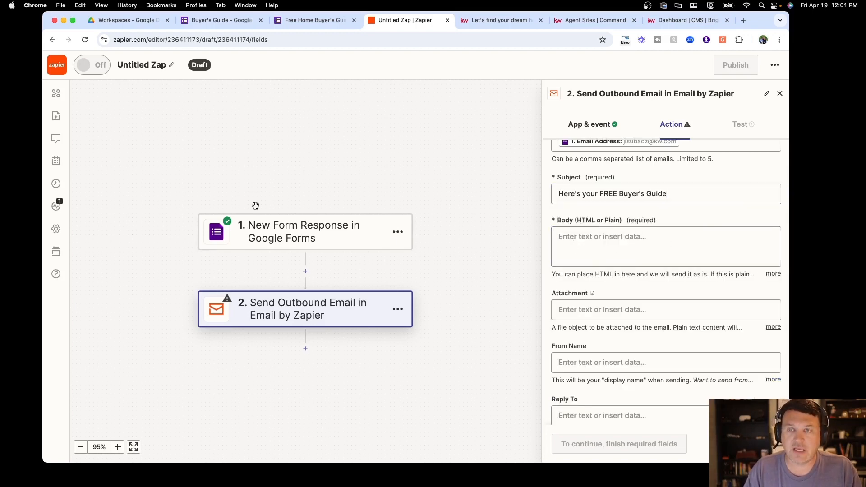
Write the body "Thank you for requesting a copy of our buyer's guide. Here is a link for your download:"
click(655, 241)
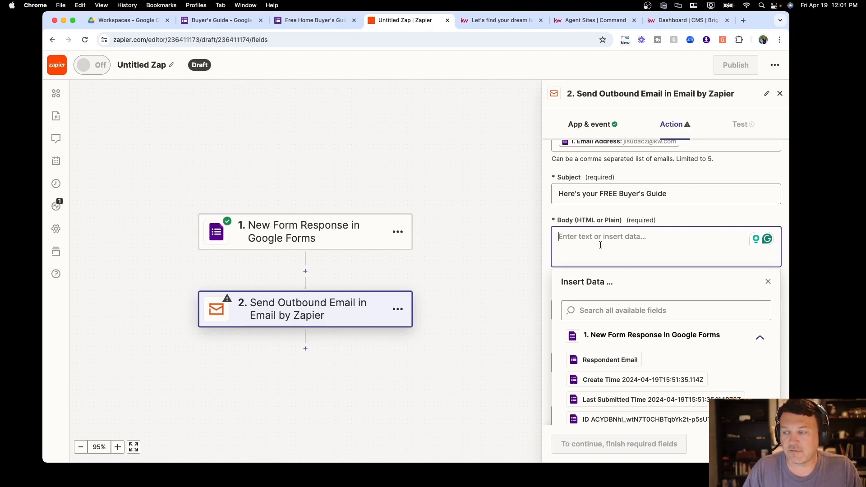
text(Tha)
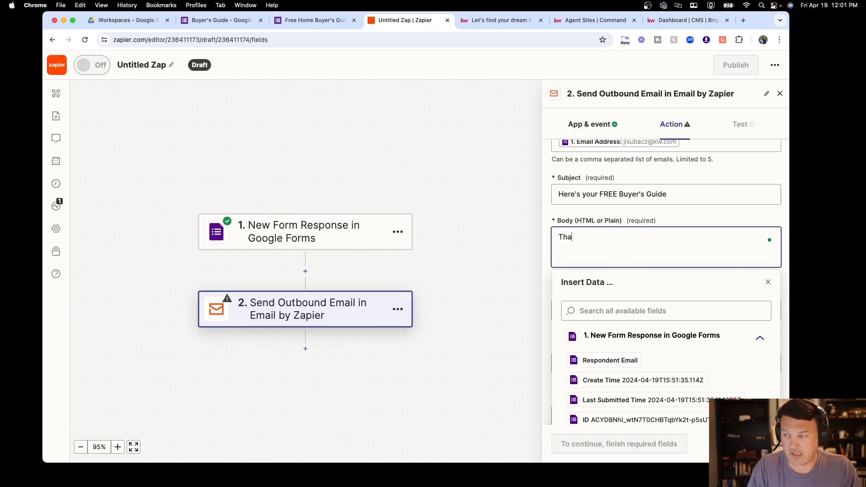
text(nk you for )
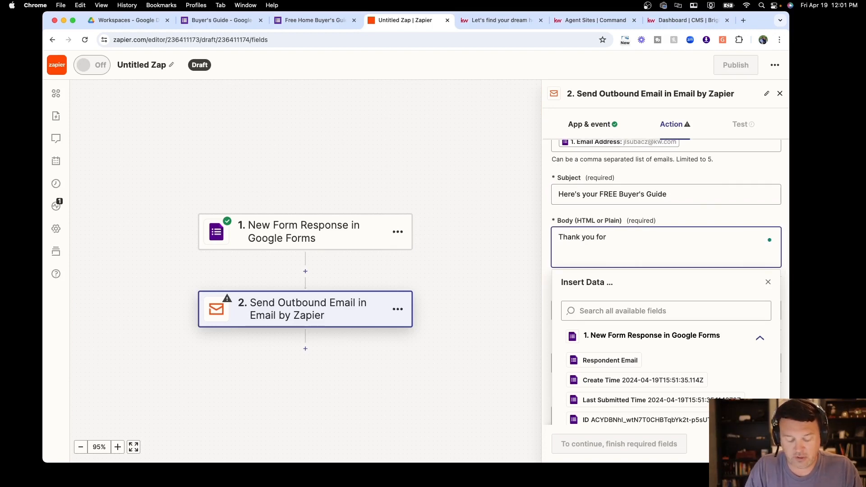
text(requesting a)
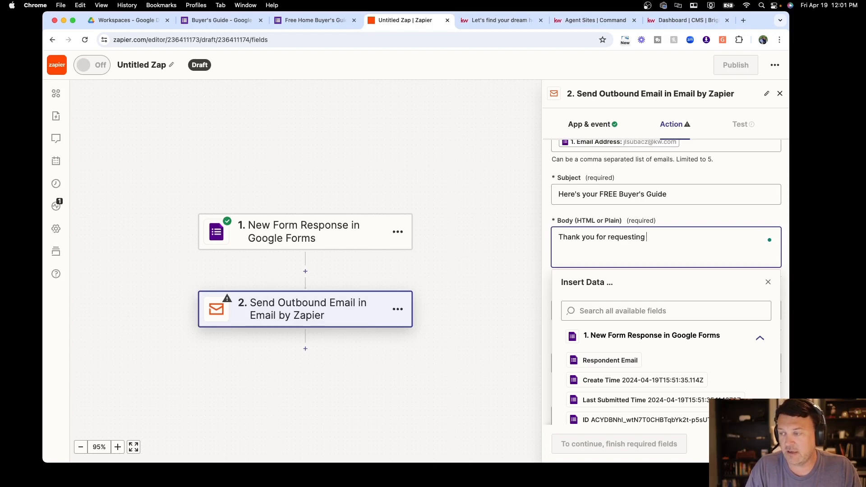
key(BackSpace)
key(BackSpace)
key(BackSpace)
key(BackSpace)
key(BackSpace)
key(BackSpace)
key(BackSpace)
key(BackSpace)
key(BackSpace)
key(BackSpace)
key(BackSpace)
key(BackSpace)
key(BackSpace)
key(BackSpace)
key(BackSpace)
key(BackSpace)
key(BackSpace)
key(BackSpace)
key(BackSpace)
key(BackSpace)
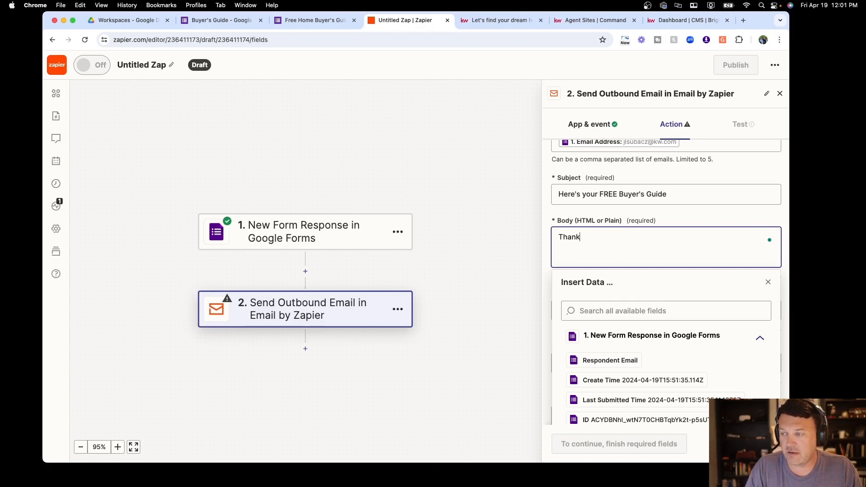
key(BackSpace)
key(BackSpace)
text(n)
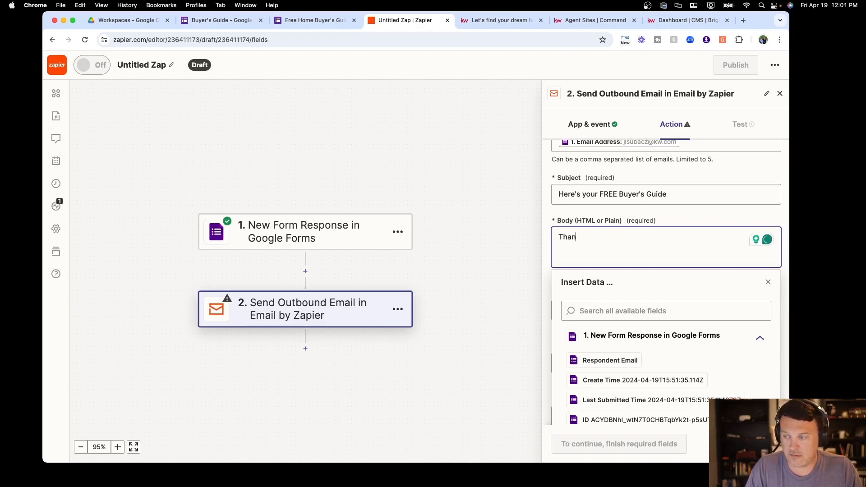
key(BackSpace)
key(BackSpace)
key(BackSpace)
key(BackSpace)
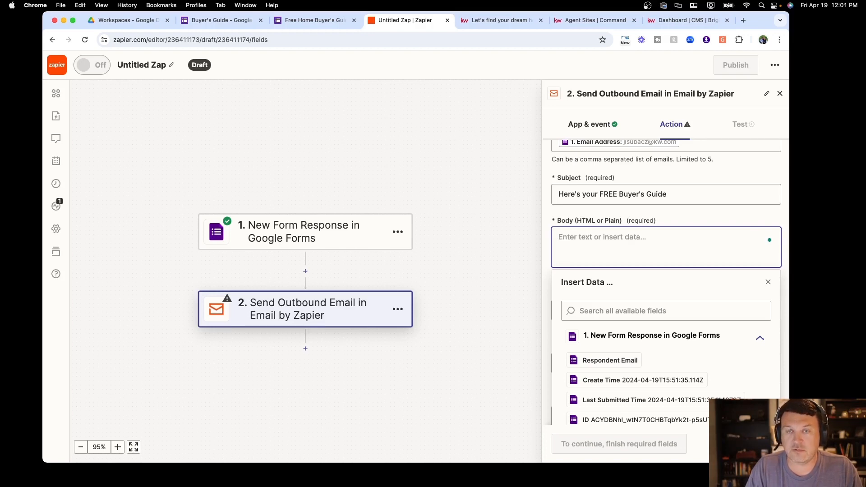
text(Thank you for )
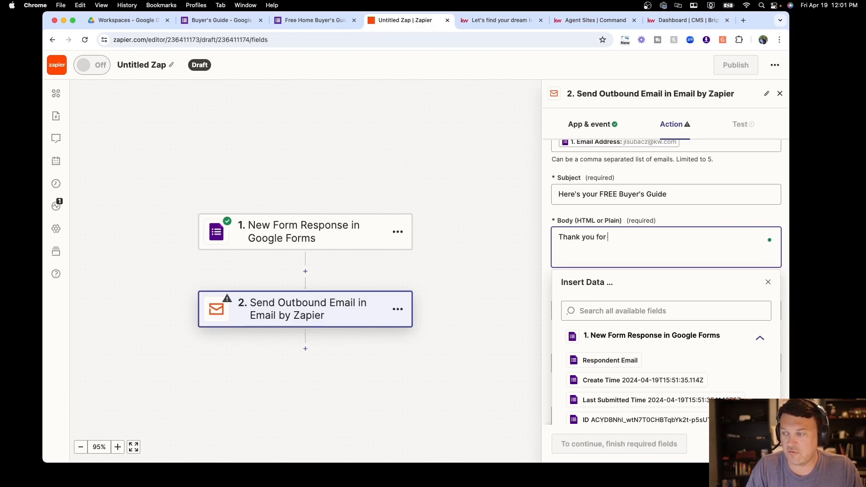
text(re)
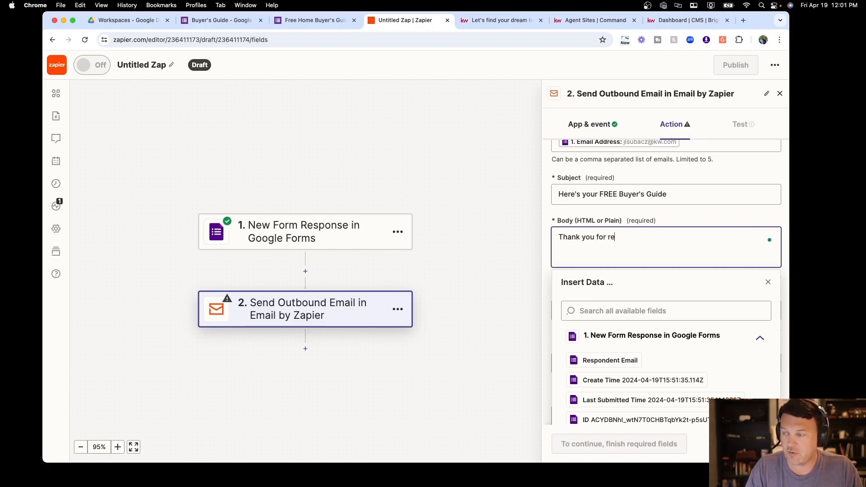
text(questing a copy of our)
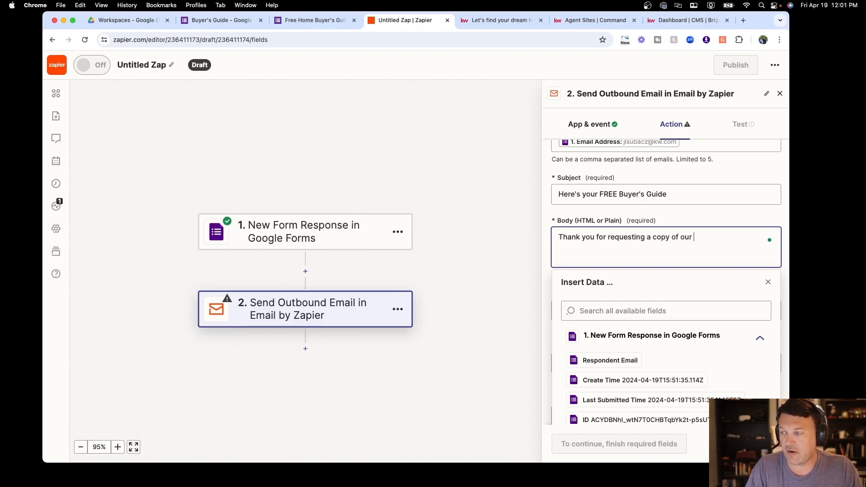
text( buyer)
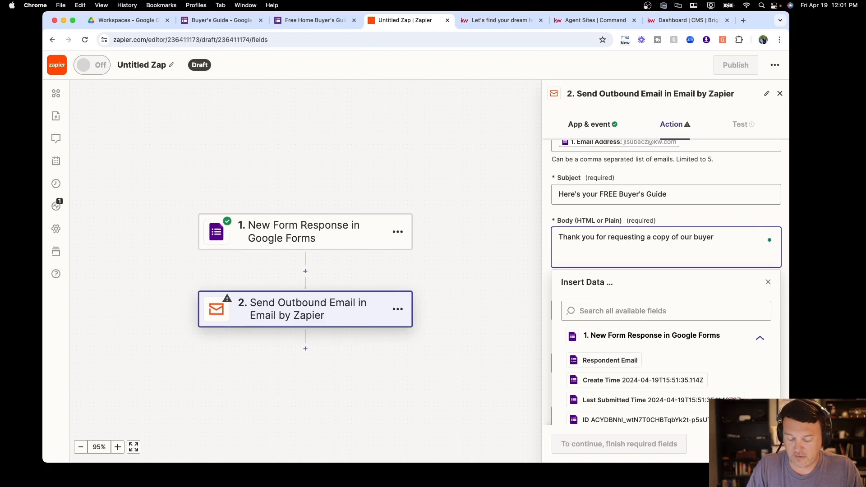
text('s guide.  )
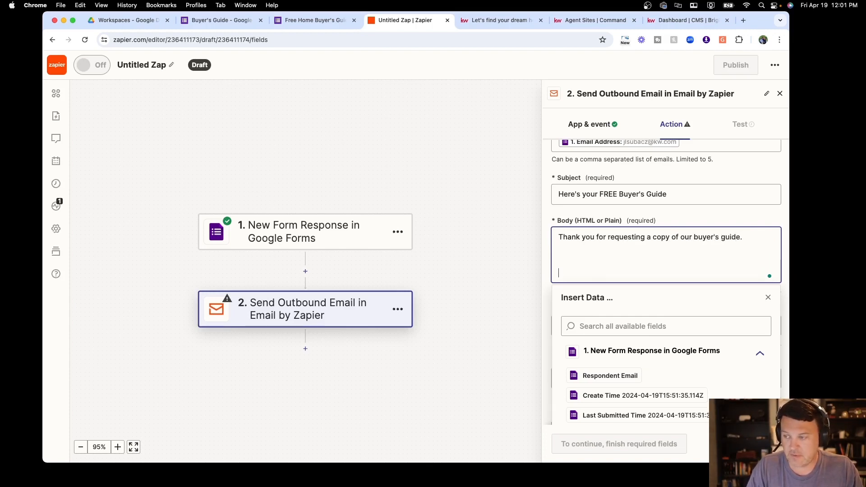
text(Here is a )
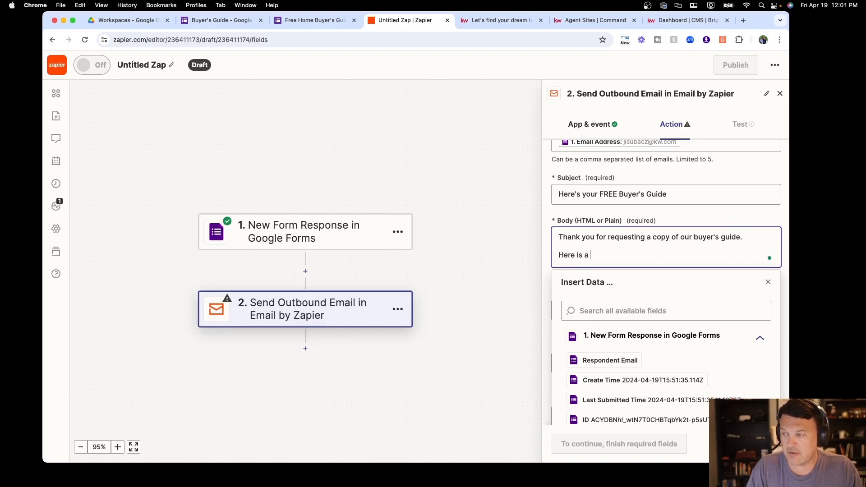
text(link for your )
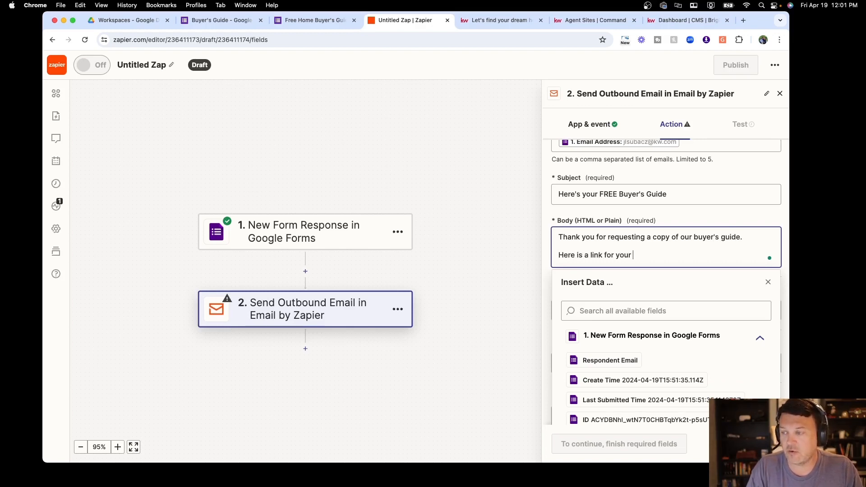
text(download)
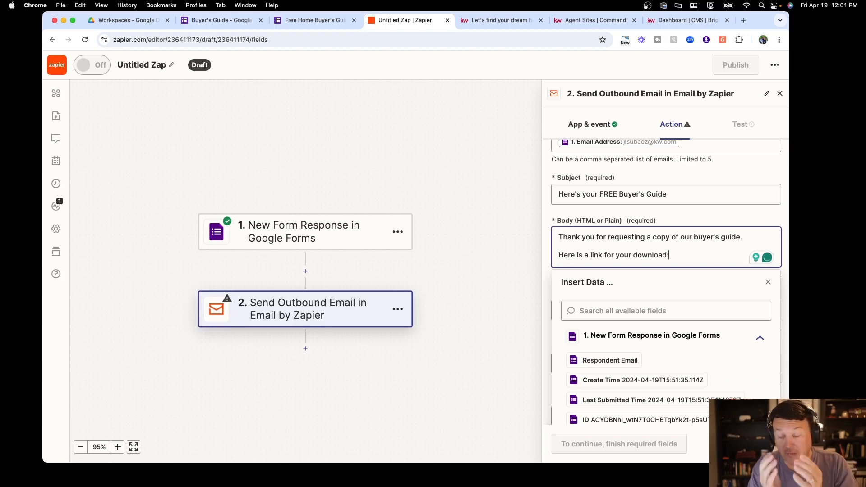
text(:)
key(Return)
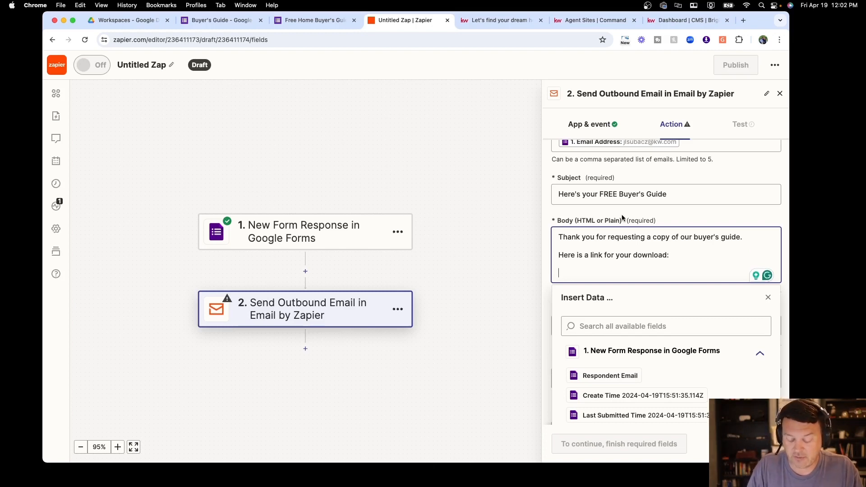
Type an <a href=" "> link tag with the text "download buyer's guide" on the new body line
text(<)
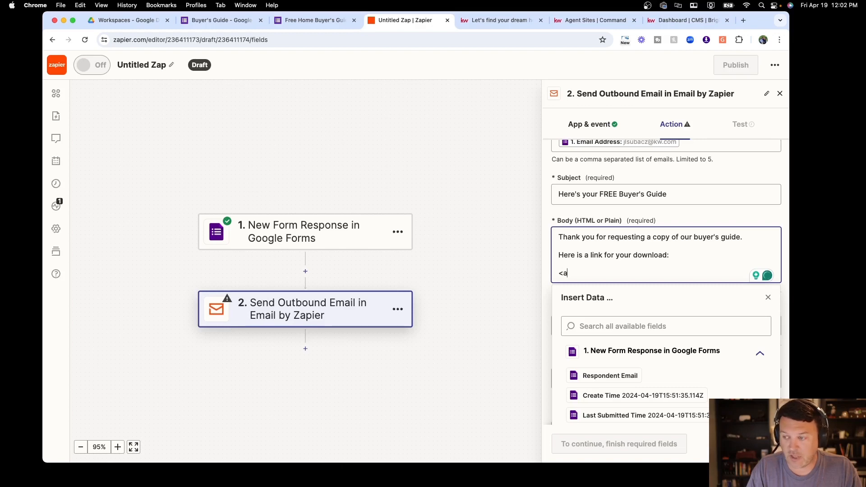
text(a href")
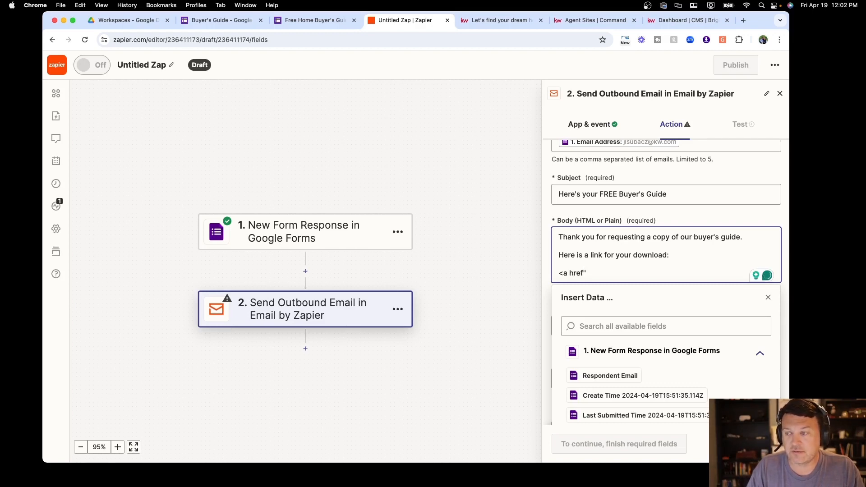
text(")
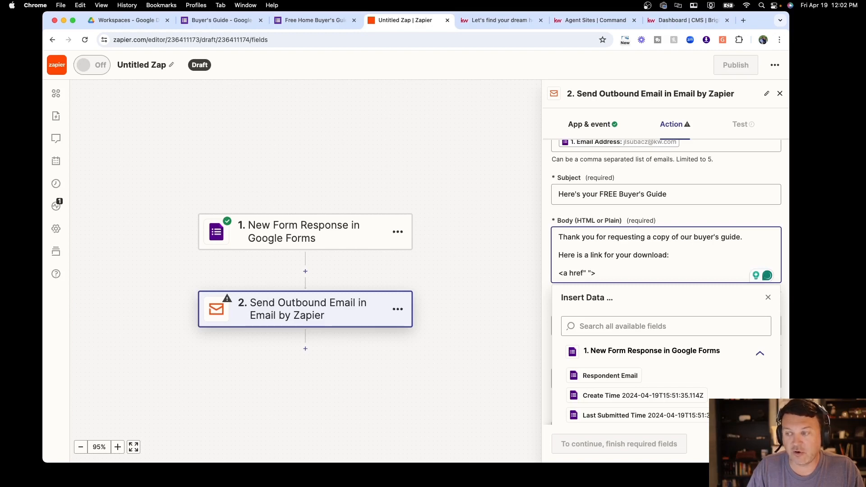
text(>)
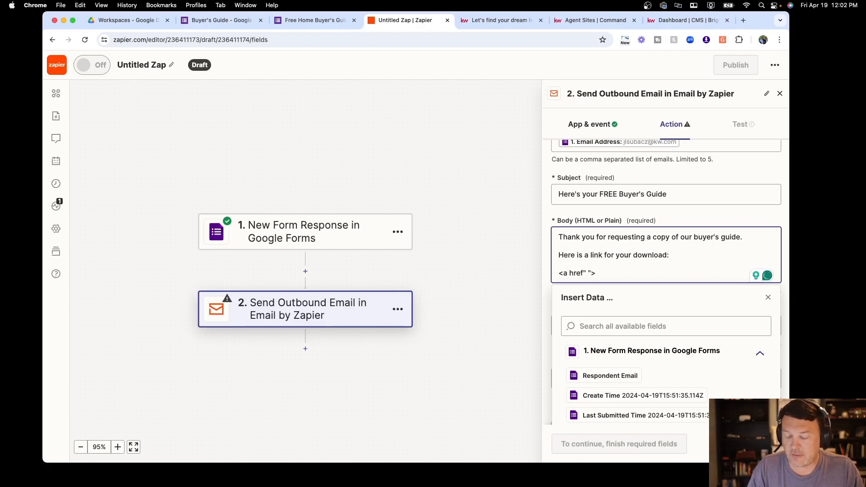
text(download b)
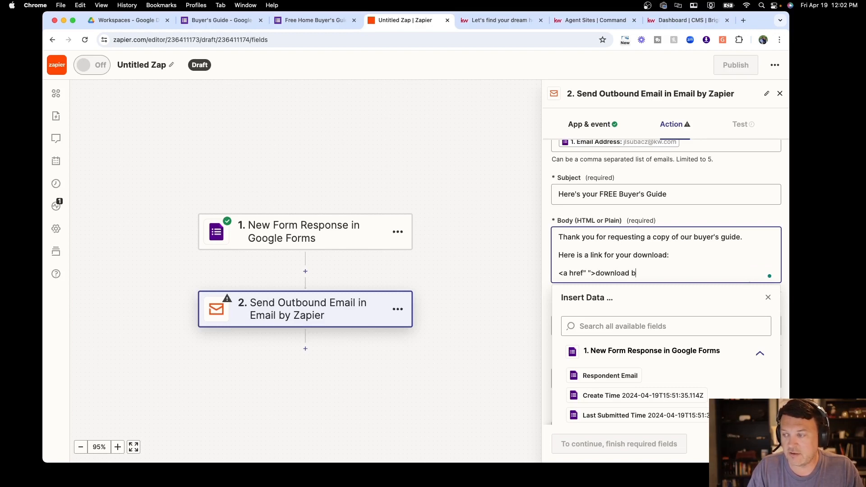
text(uyer's guide</a>)
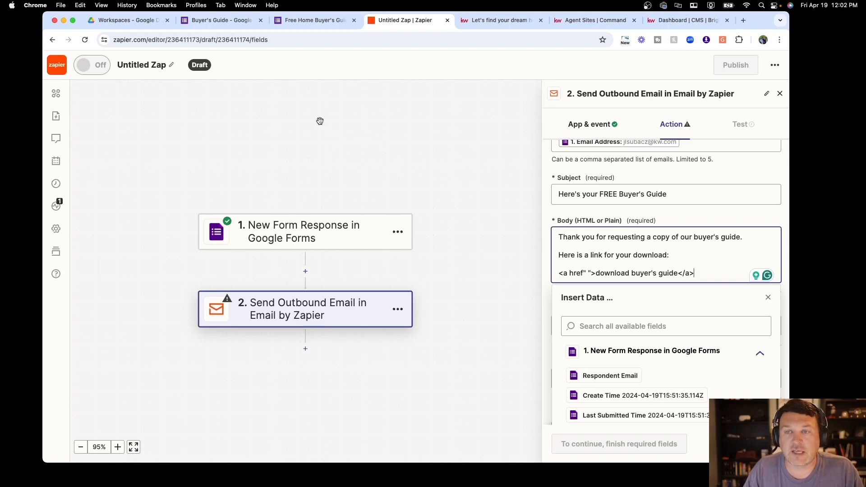
Copy the buyer's guide PDF share link from Google Drive
click(137, 24)
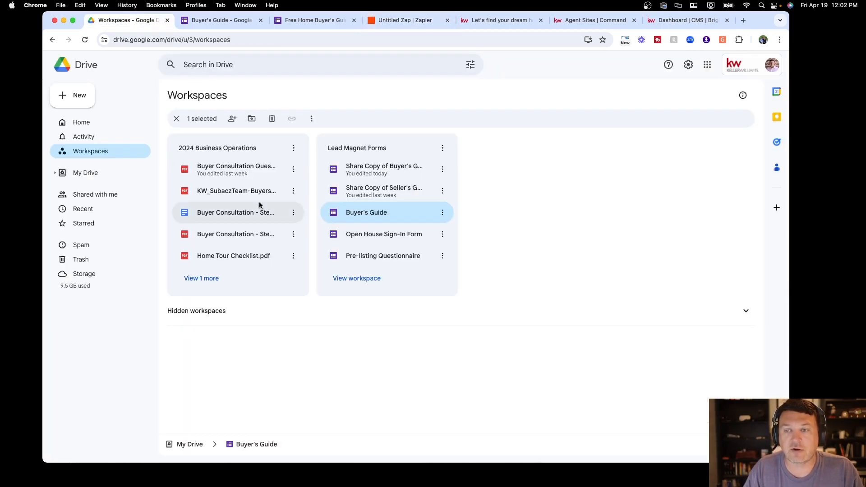
click(293, 190)
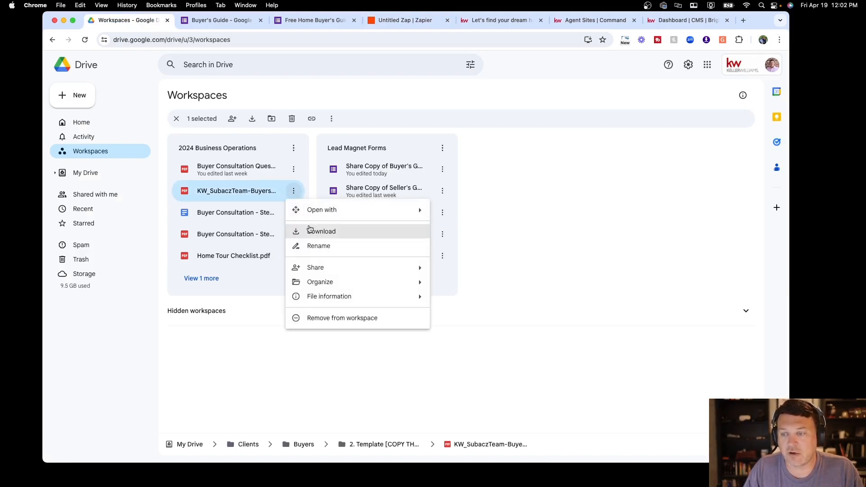
mouse_move(344, 275)
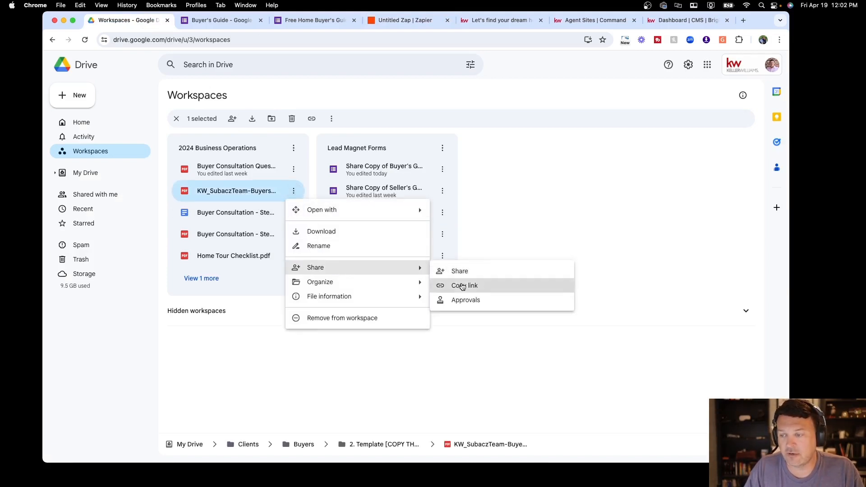
click(460, 283)
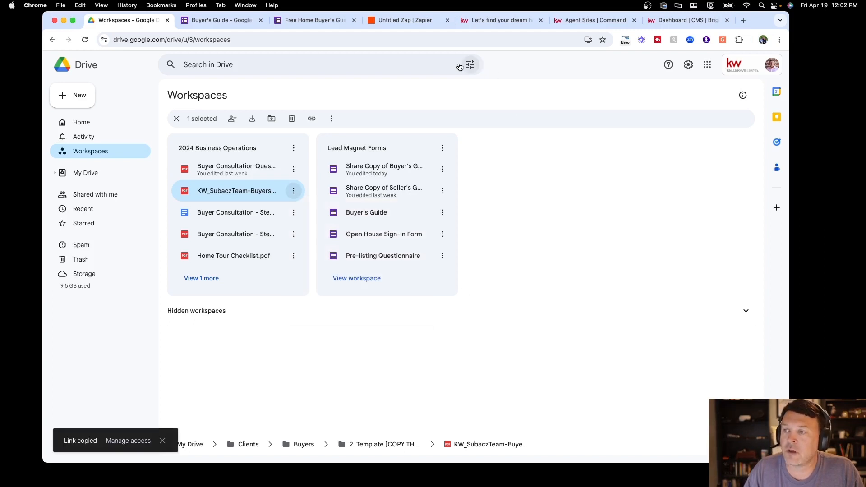
click(402, 20)
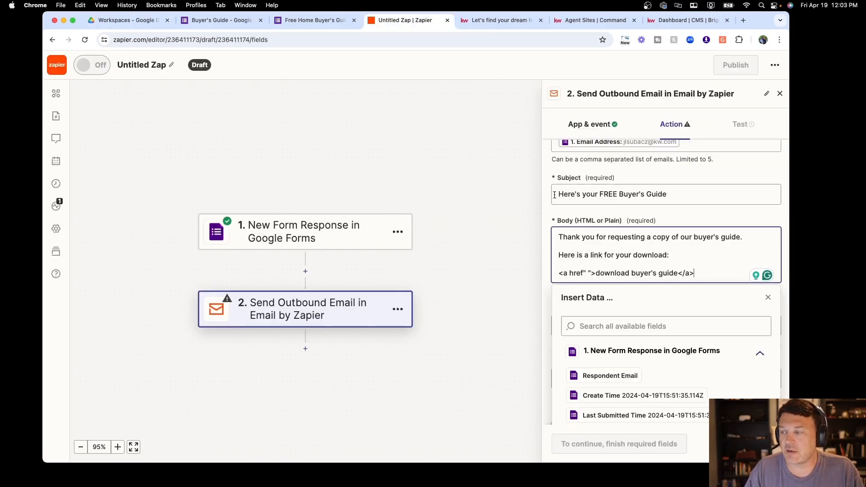
Paste the Google Drive URL of the buyer's guide between the href quotes
click(588, 274)
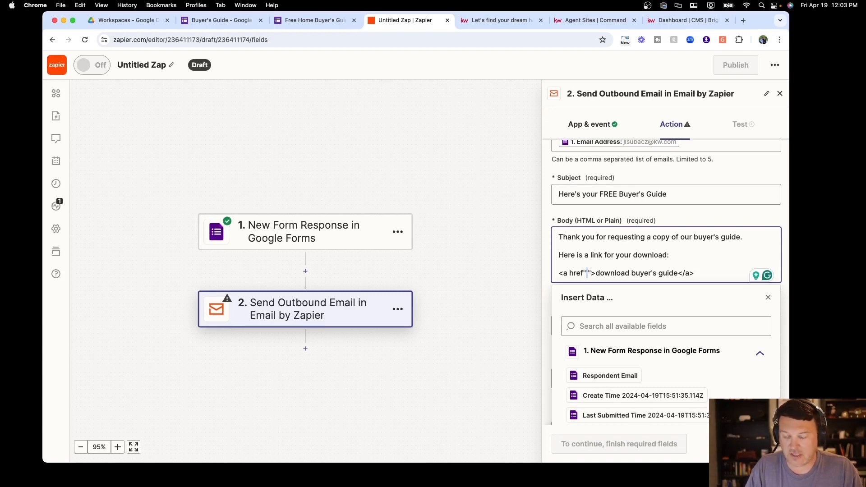
key(super+v)
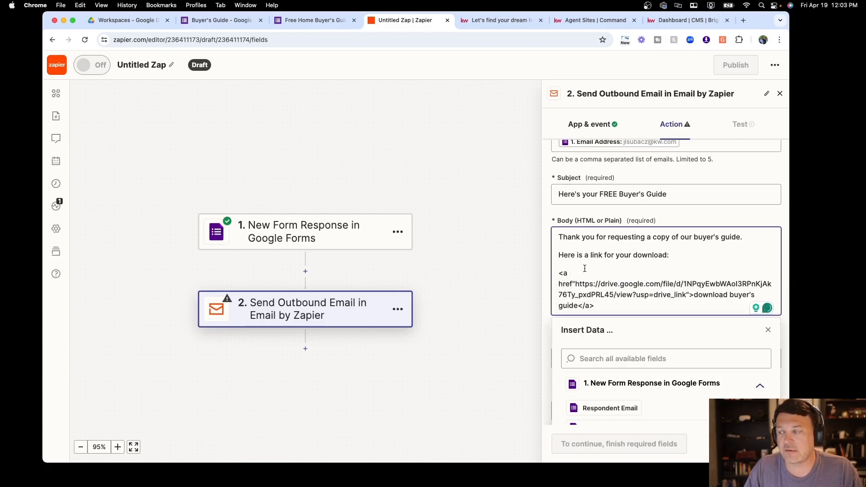
scroll(587, 270, down, 1)
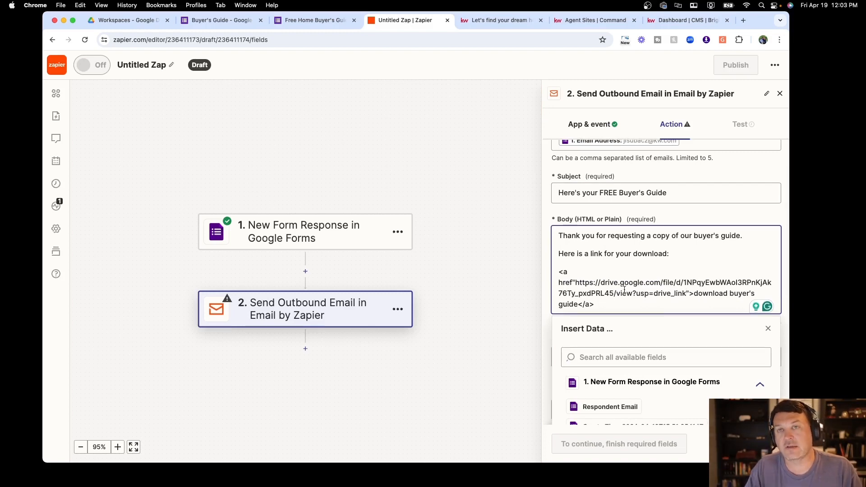
scroll(627, 291, down, 4)
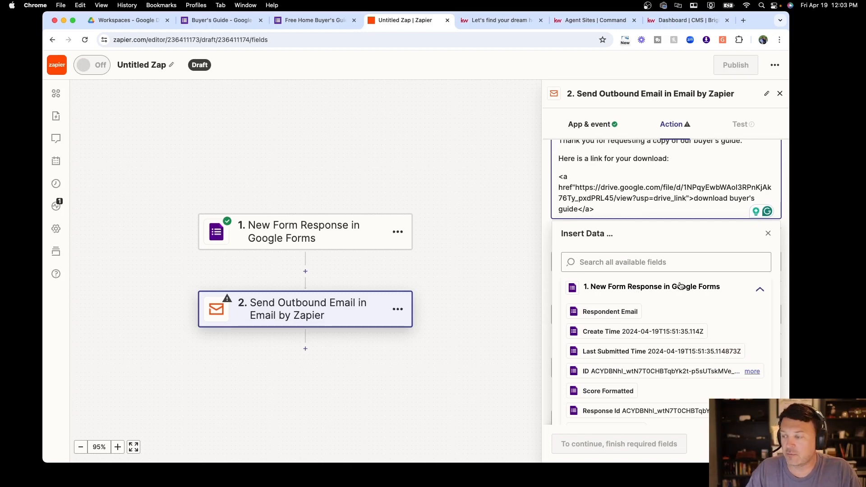
click(131, 22)
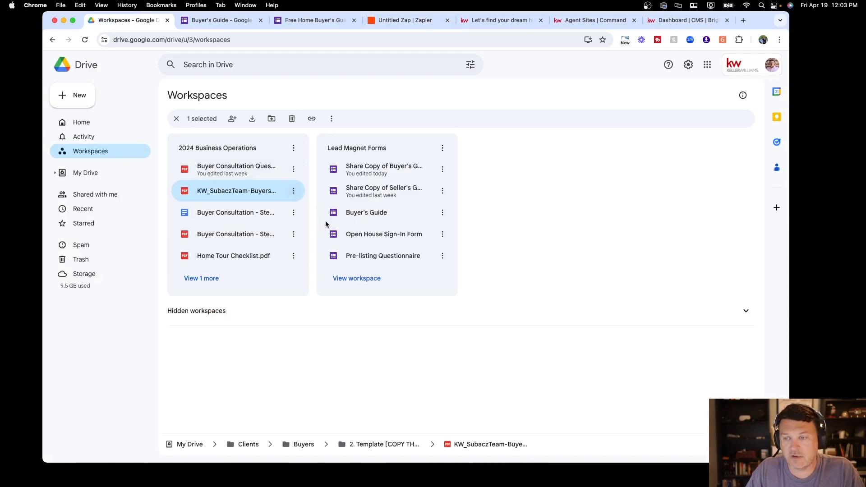
Confirm the buyer's guide PDF is shared with anyone with the link and recopy the link
click(300, 194)
mouse_move(420, 269)
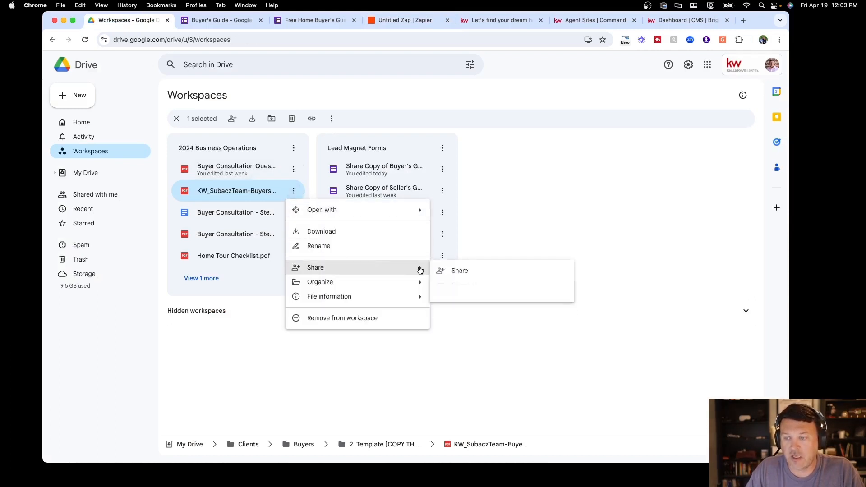
click(448, 271)
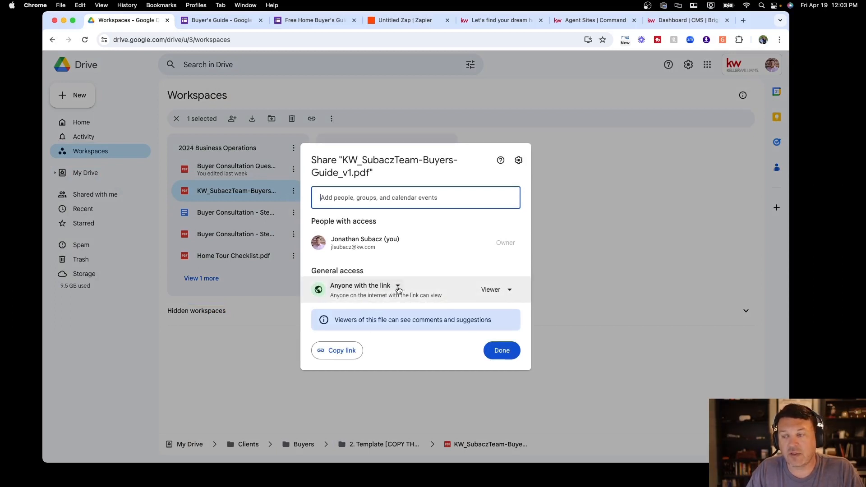
click(346, 356)
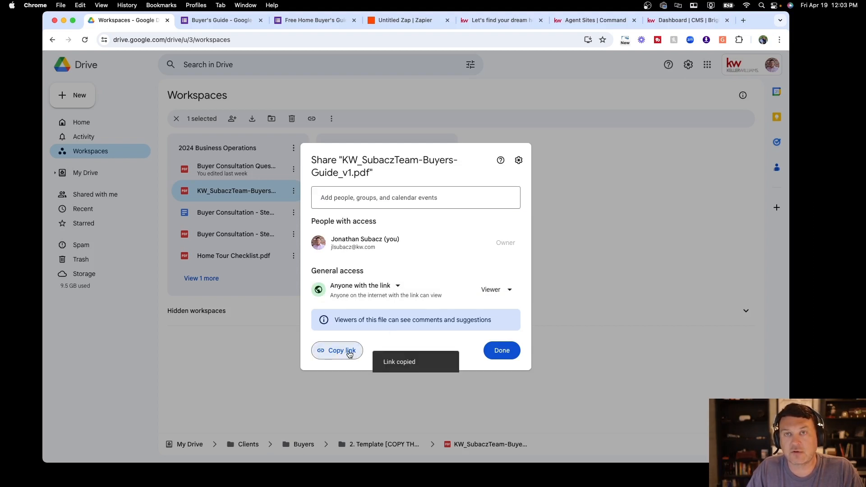
click(405, 19)
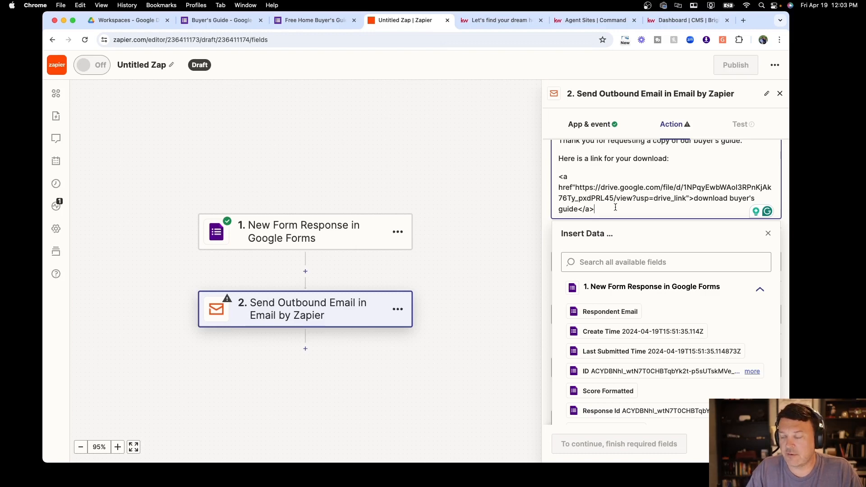
Enter the real estate team's name as the email's From Name
scroll(676, 208, down, 1)
click(768, 226)
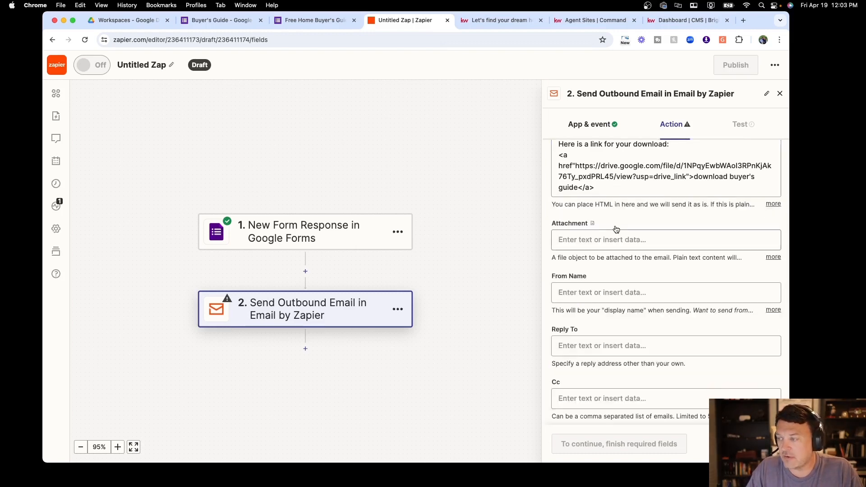
scroll(604, 241, down, 5)
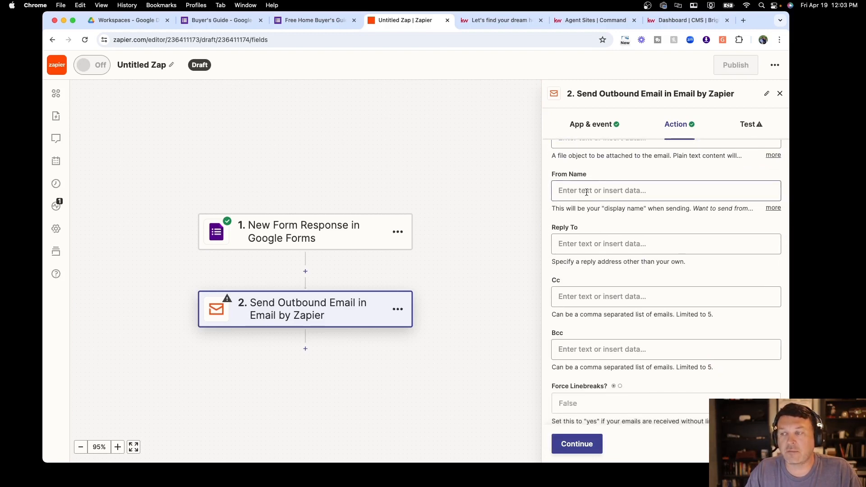
click(568, 192)
text(Subac)
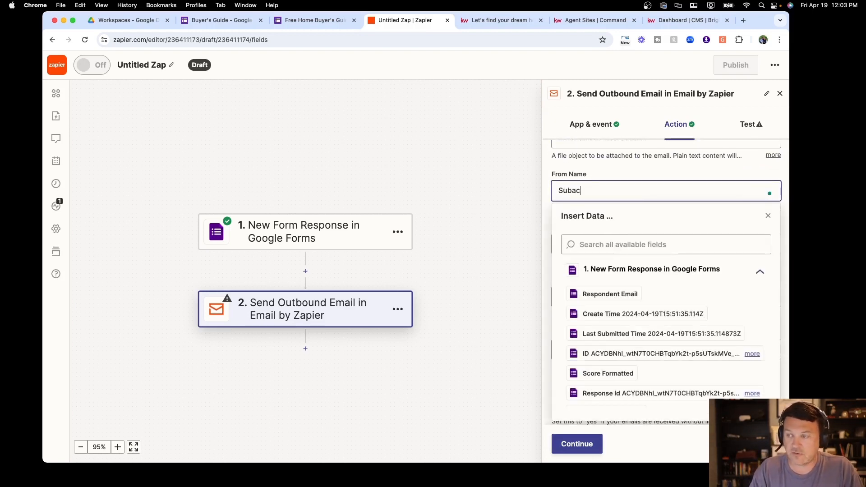
text(z Real)
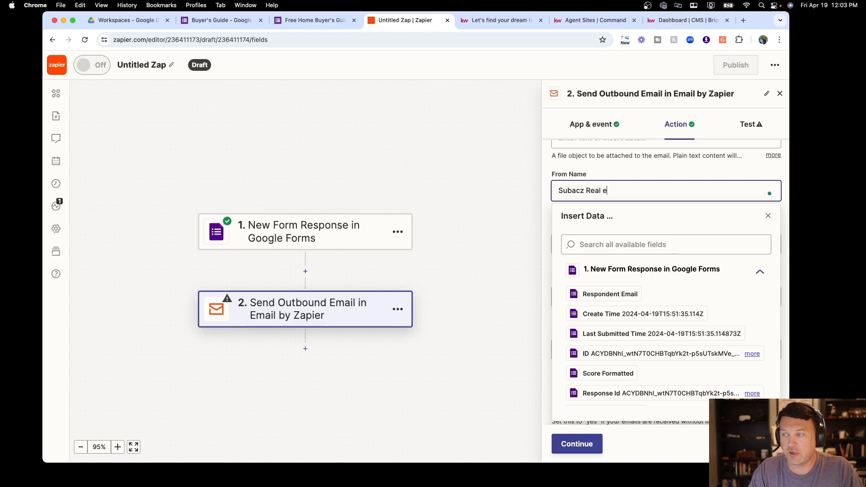
text( Estate Team)
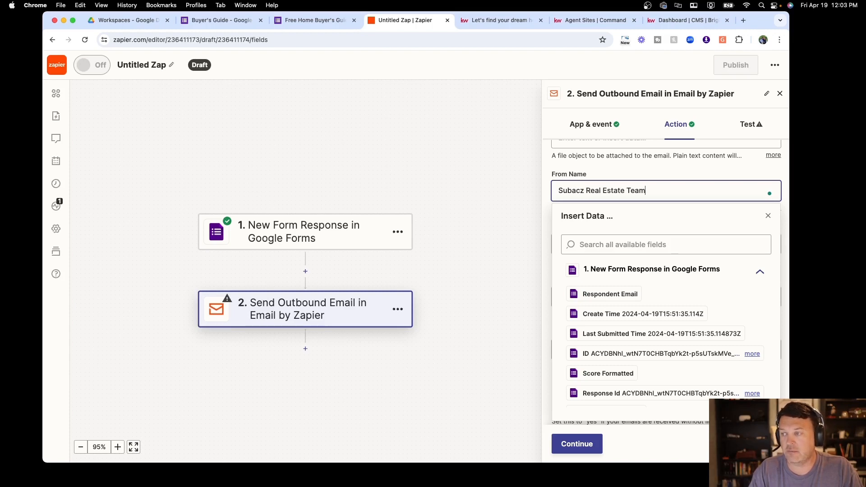
click(767, 215)
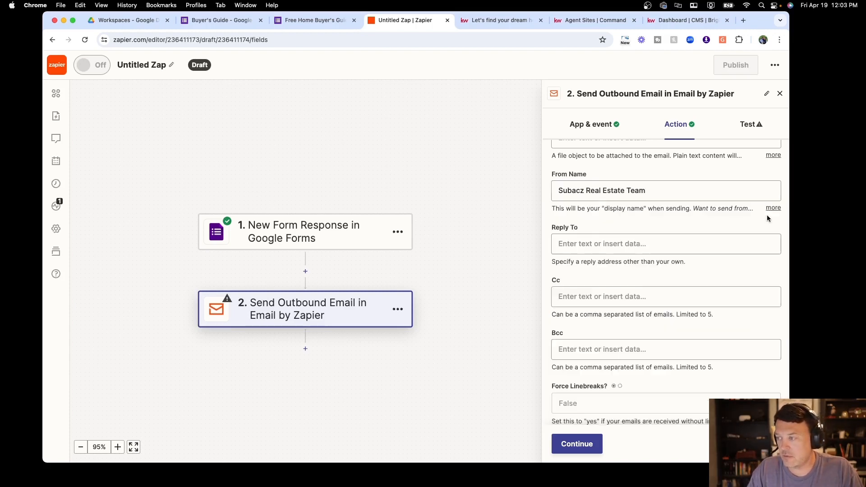
Enter the agent's e-mail address as the Reply To address
click(641, 245)
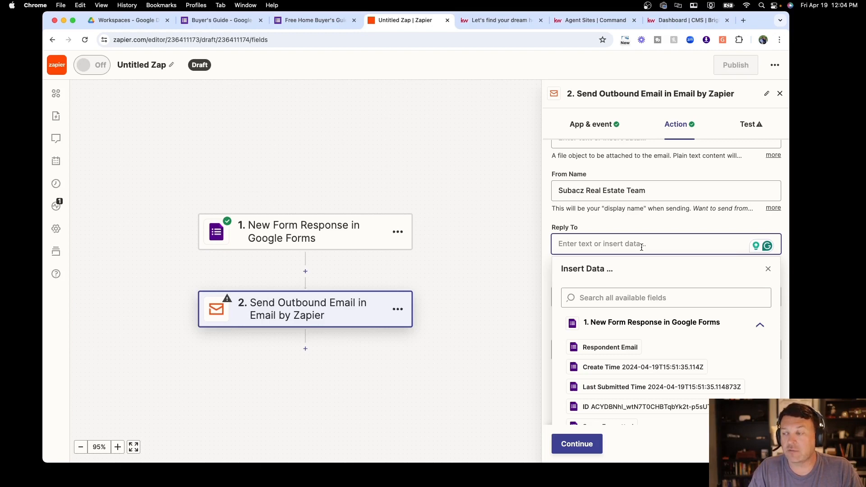
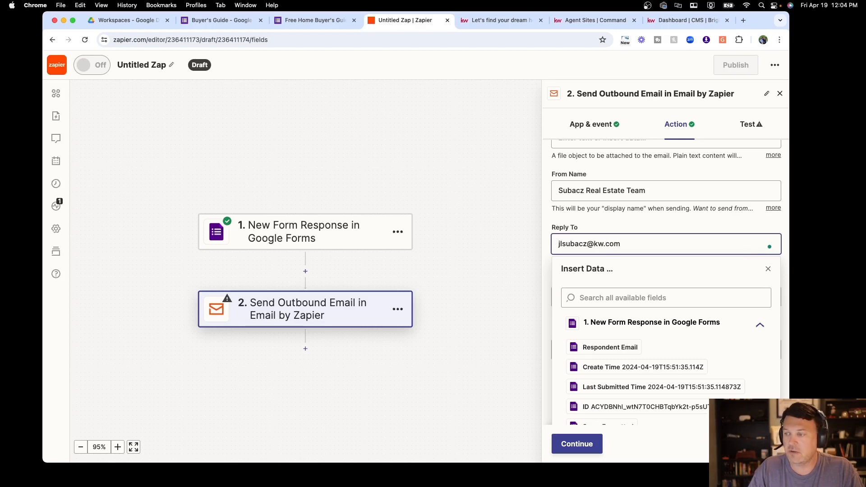
click(768, 269)
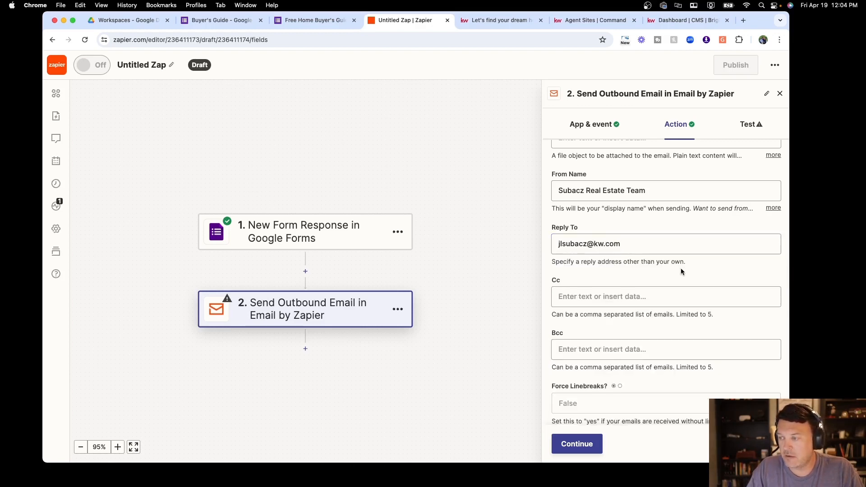
scroll(681, 271, down, 3)
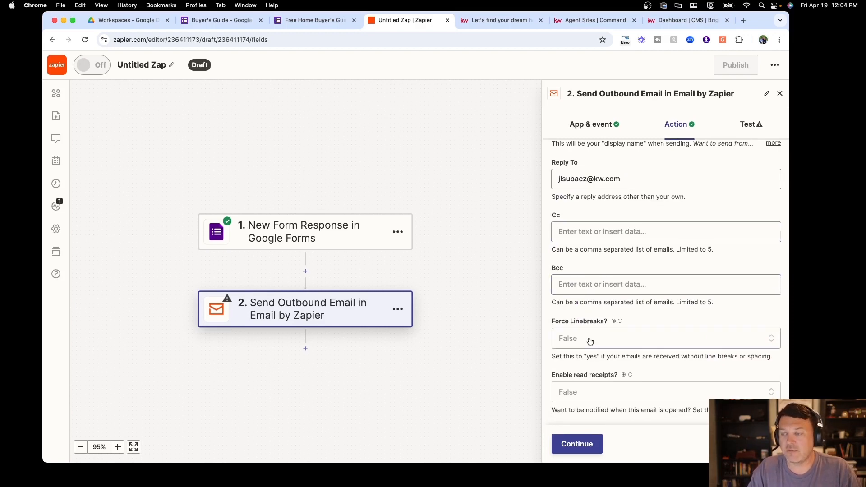
scroll(582, 326, up, 2)
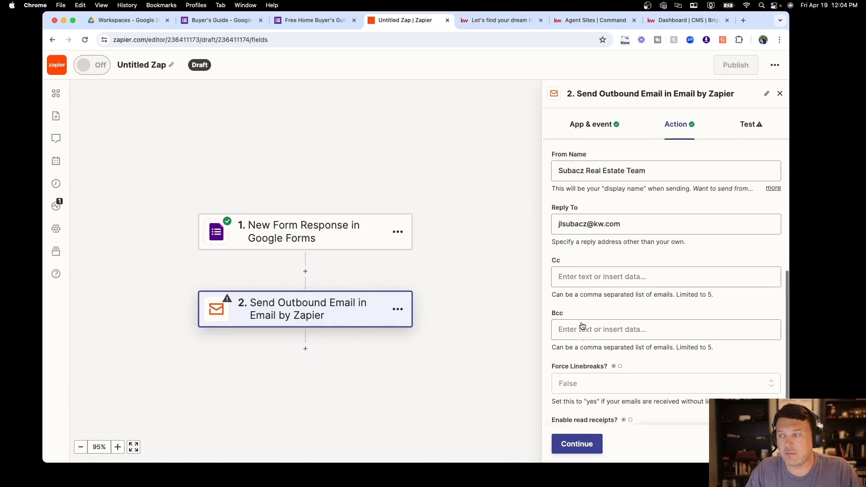
scroll(582, 326, up, 8)
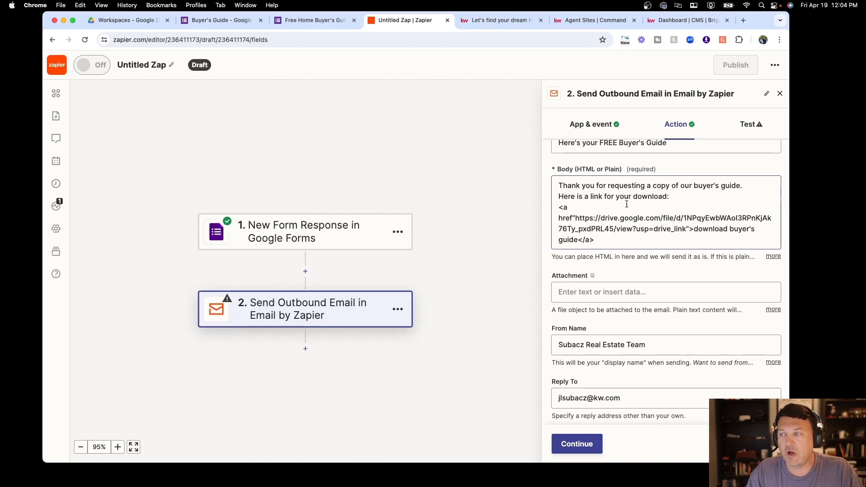
Add a blank line in the email Body after the thank-you sentence, before the link line
click(559, 197)
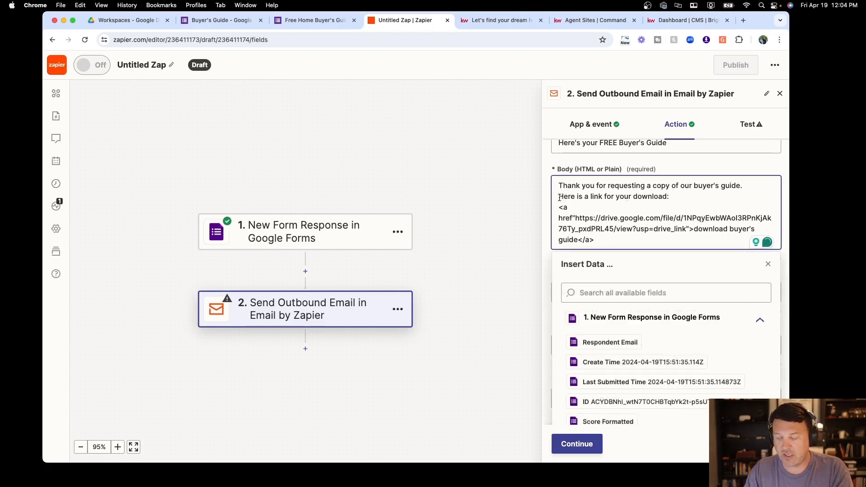
key(Return)
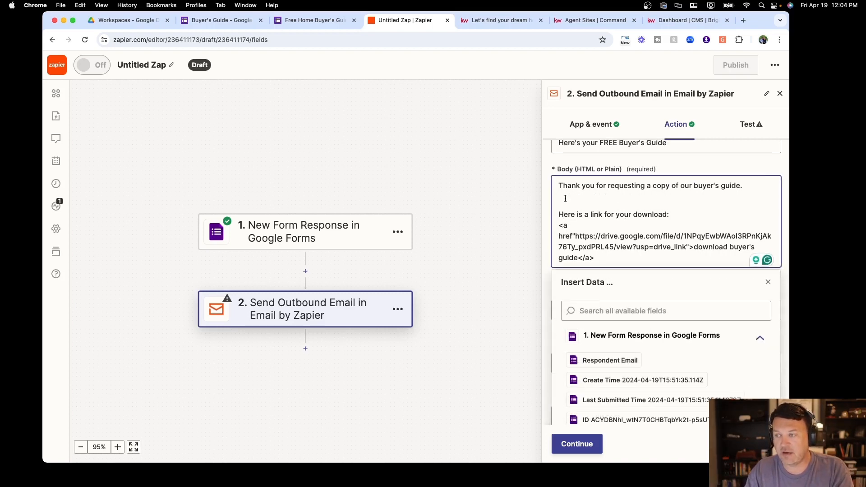
key(Delete)
key(Return)
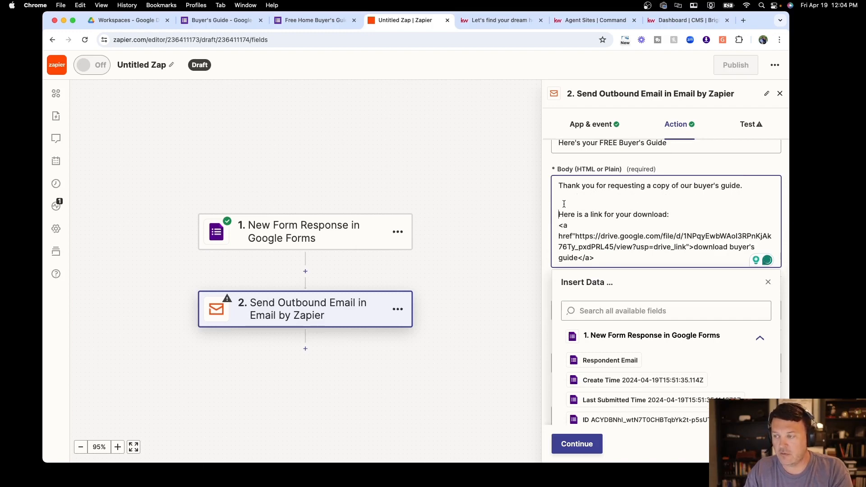
Set Force Linebreaks and Enable read receipts to True, then continue to testing
scroll(606, 265, down, 1)
scroll(606, 265, down, 5)
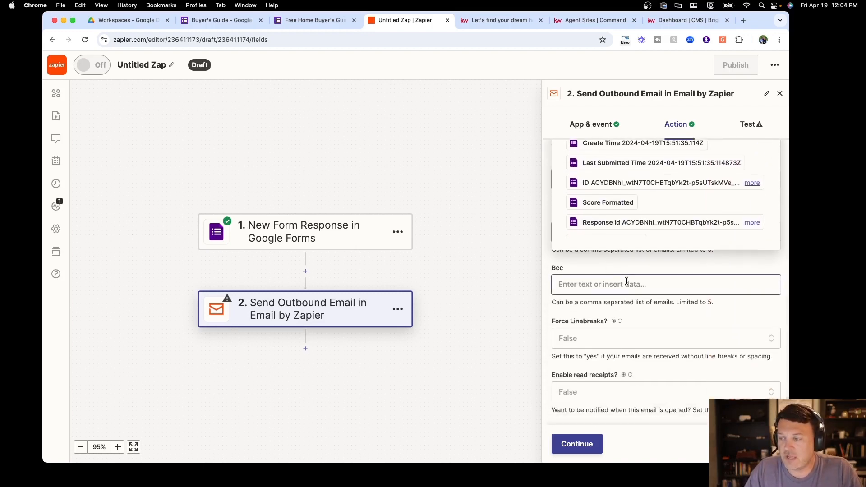
click(615, 344)
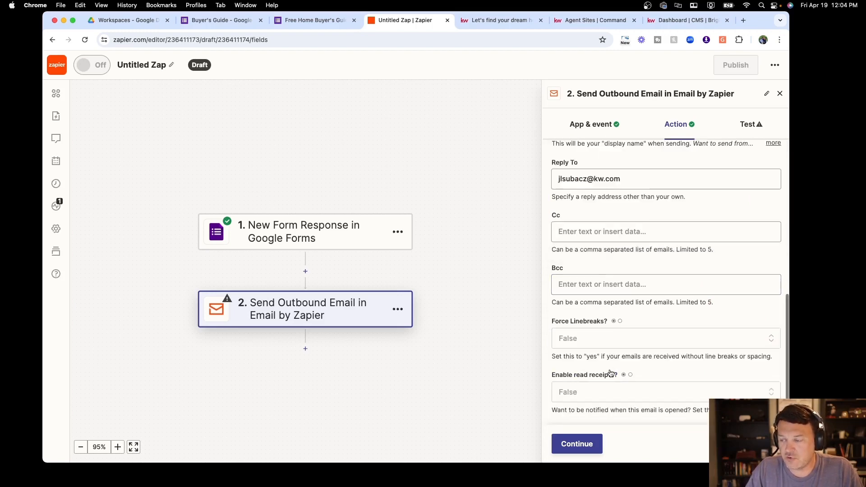
click(597, 337)
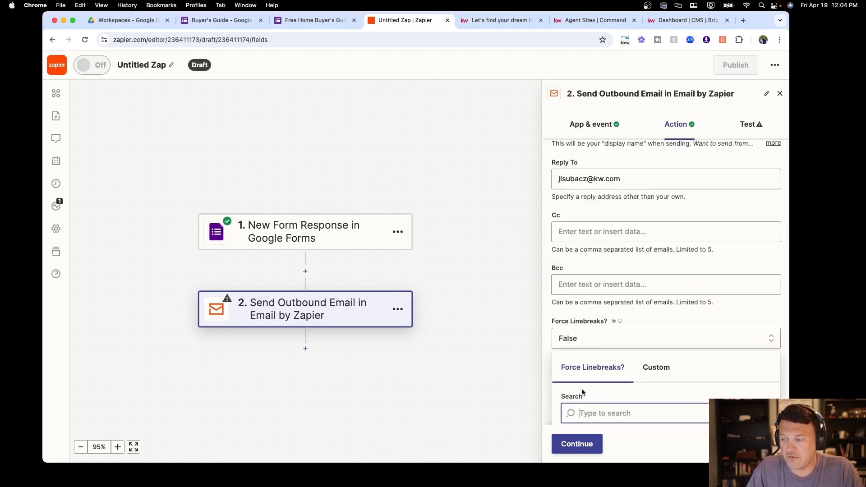
scroll(582, 390, down, 3)
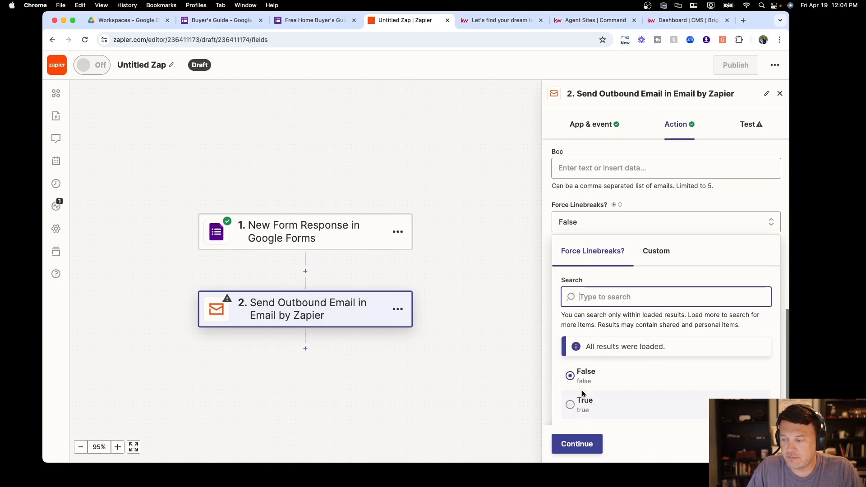
click(579, 402)
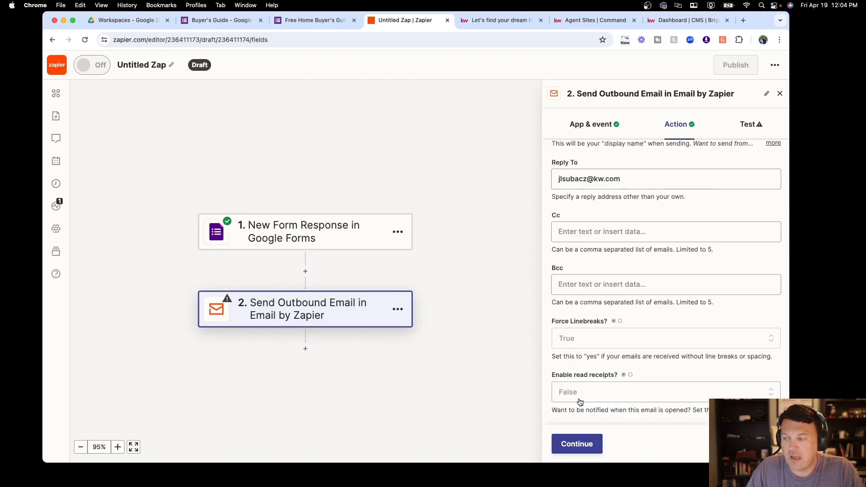
click(591, 394)
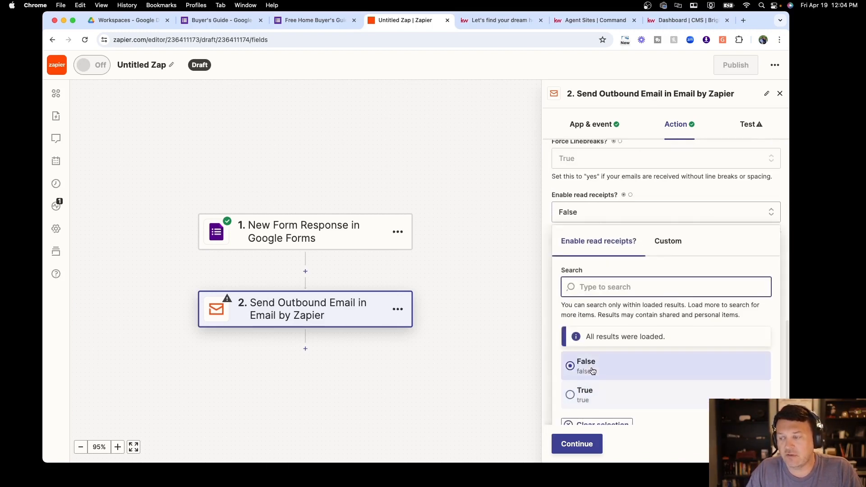
click(584, 394)
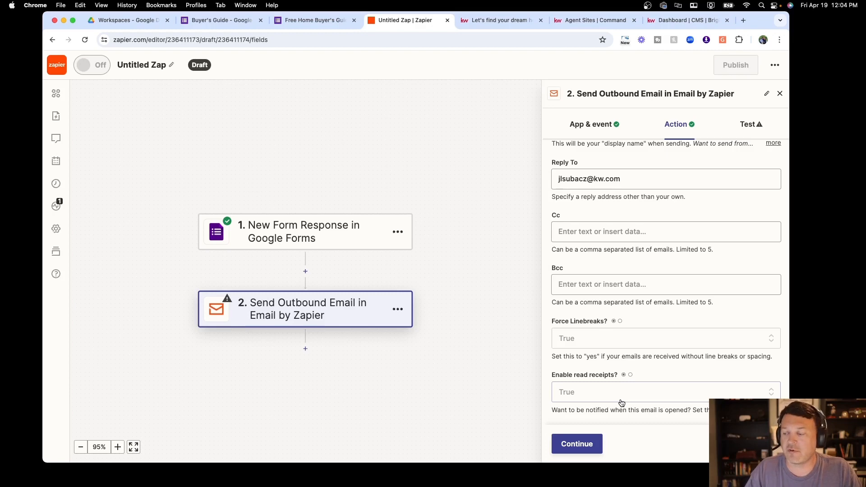
click(583, 446)
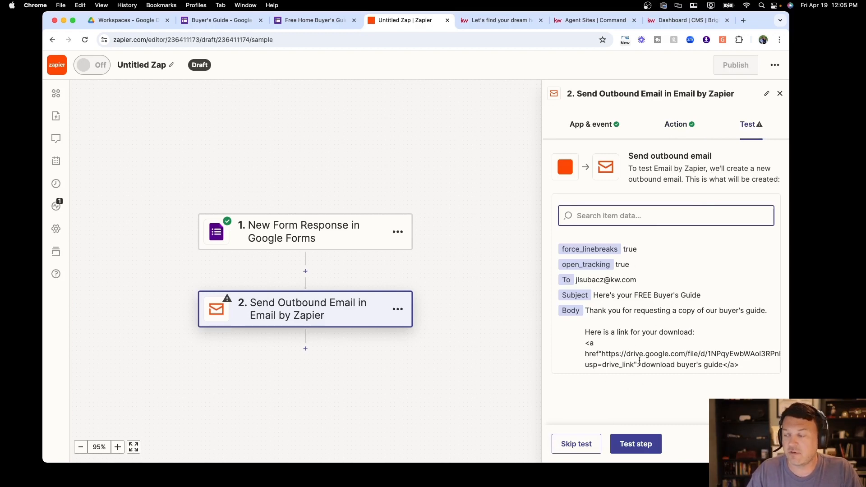
Review the item data and send a test outbound email from the email step
scroll(639, 360, down, 5)
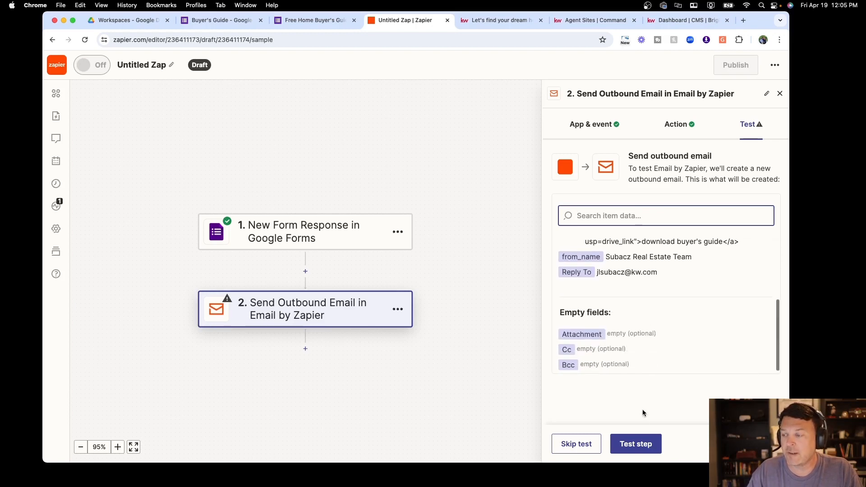
click(635, 445)
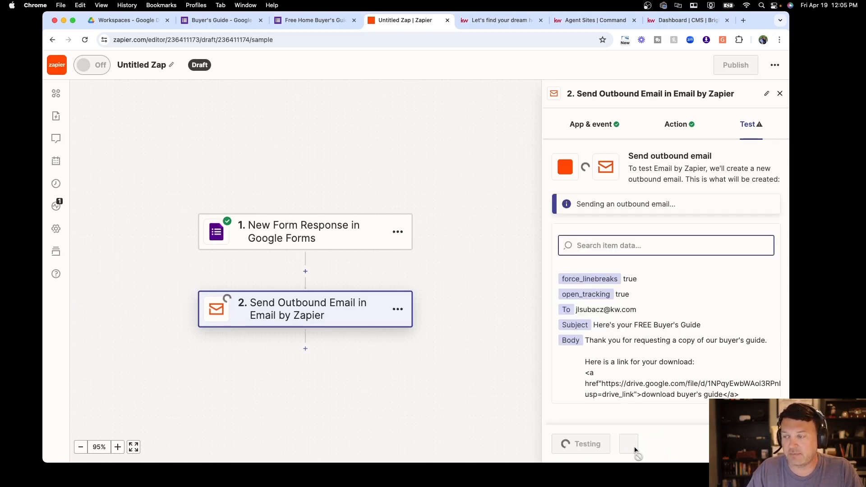
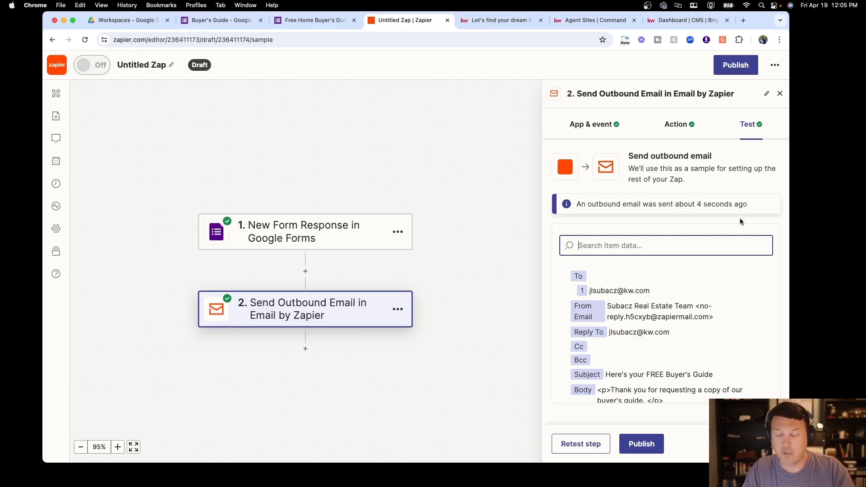
Publish the Google Forms to outbound email zap so it turns on as v1
click(644, 446)
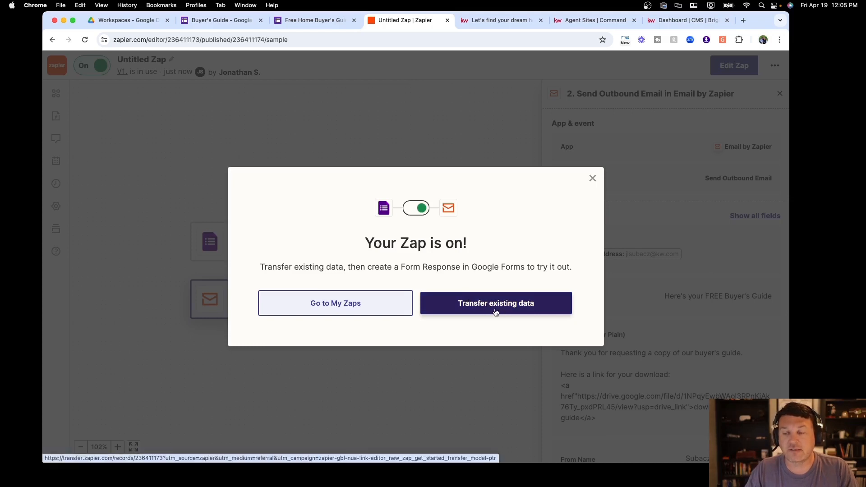
Confirm Send Buyer's Guide Email is running in My Zaps, then go to the Canton homes website
click(344, 306)
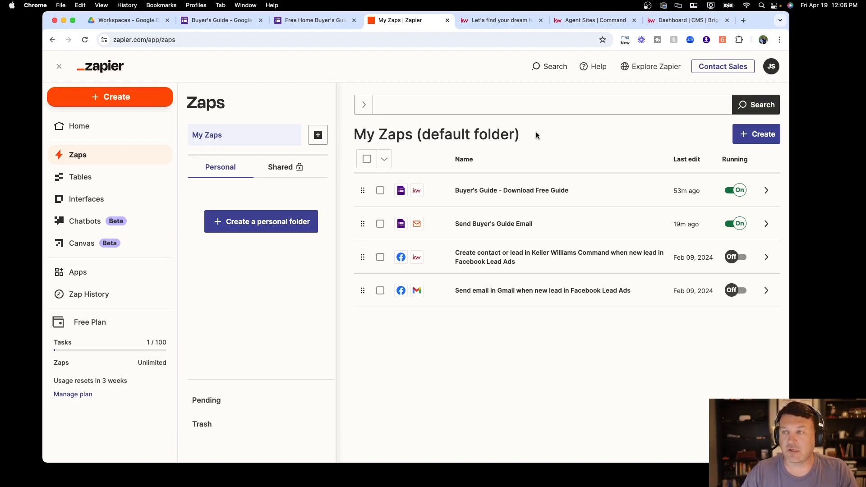
click(502, 20)
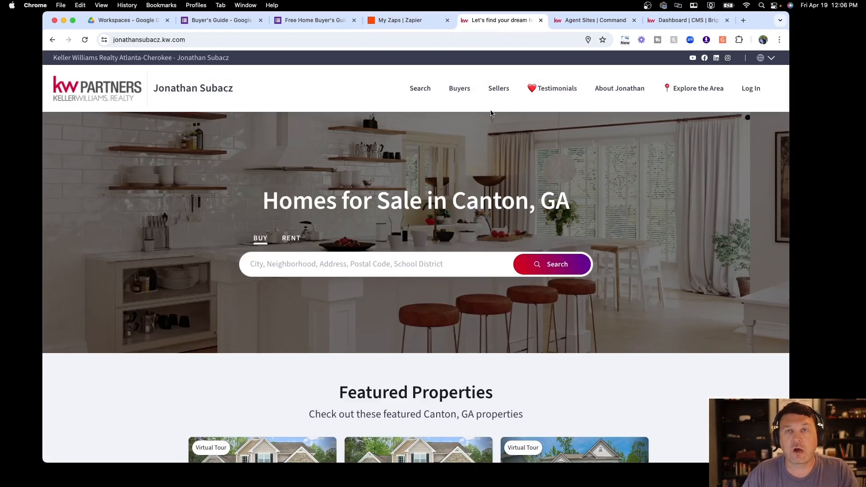
View the live Free Buyer's Guide page's embedded form, then go to Manage My Website
mouse_move(499, 88)
mouse_move(462, 88)
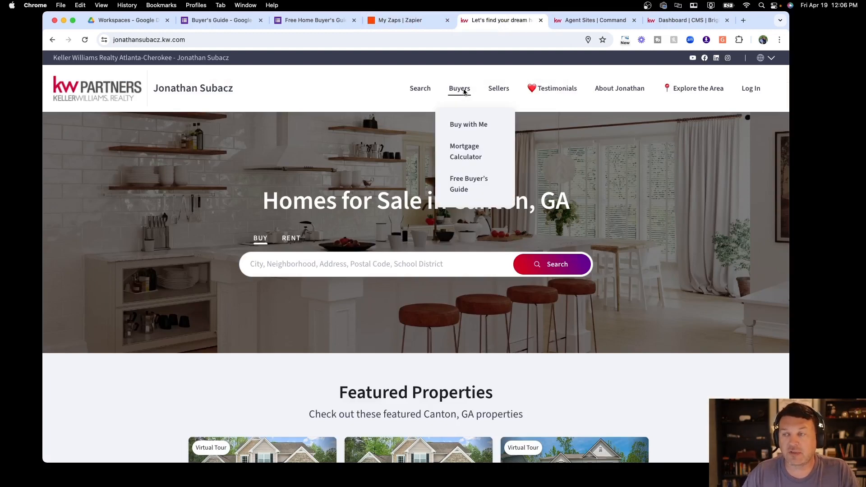
click(476, 178)
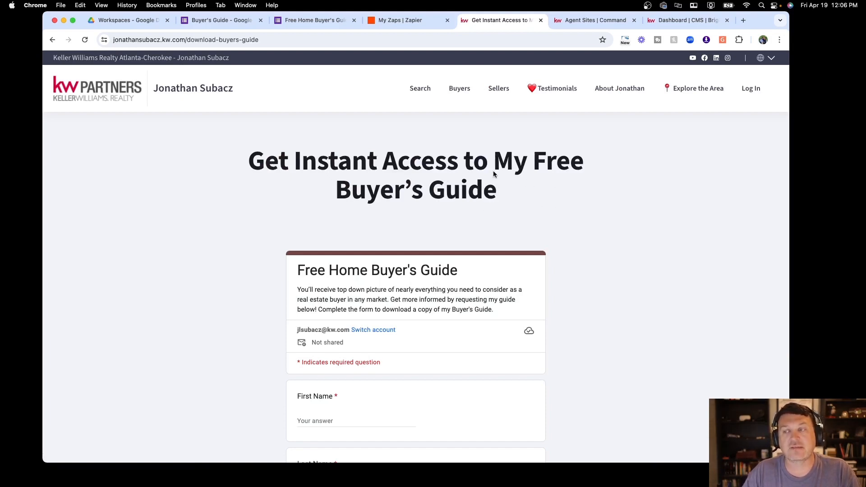
scroll(386, 184, down, 10)
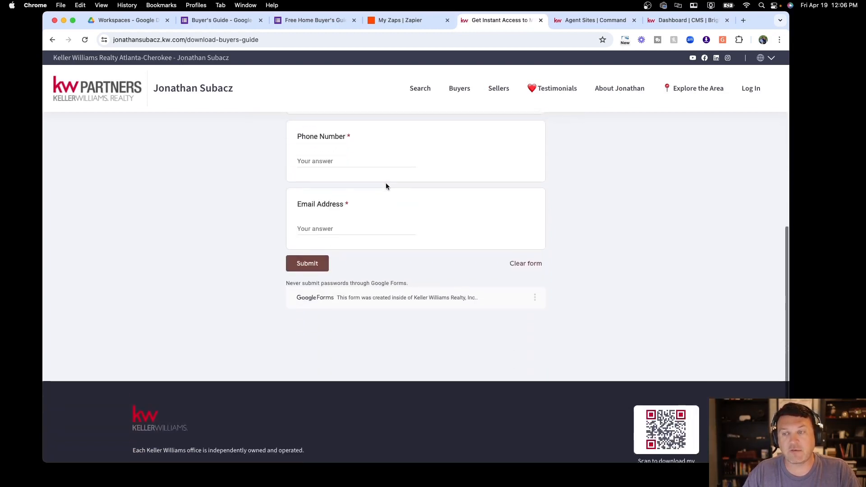
scroll(386, 185, up, 10)
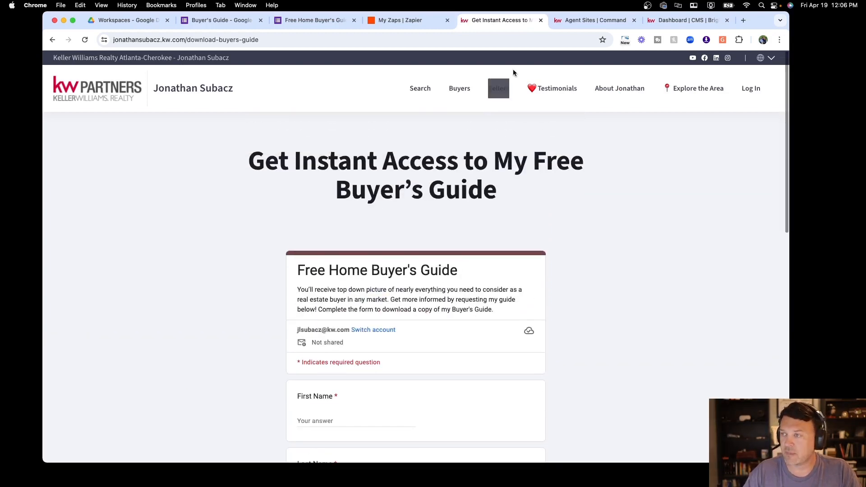
click(589, 19)
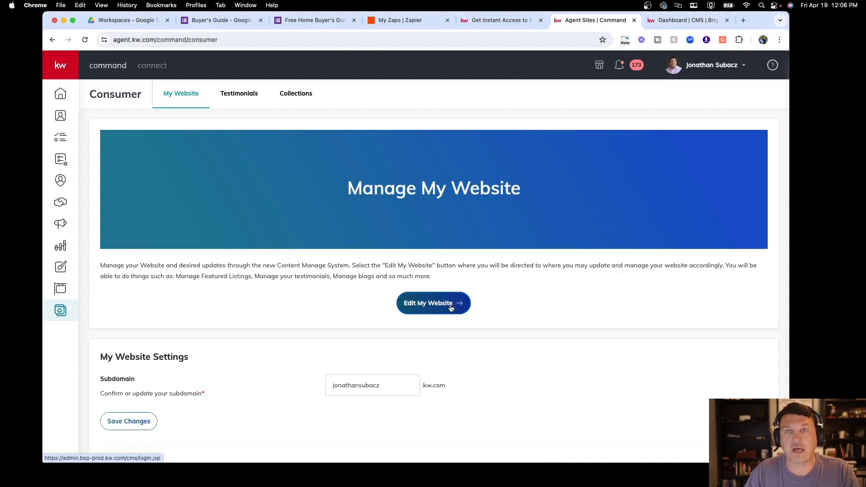
Open the custom page 'Get Instant Access to My Free Buyer's Guide' from the CMS dashboard
click(693, 21)
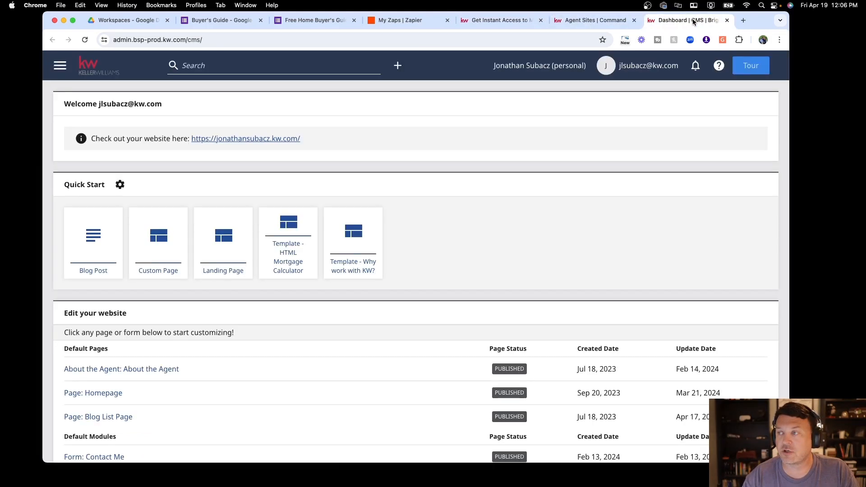
scroll(453, 151, down, 3)
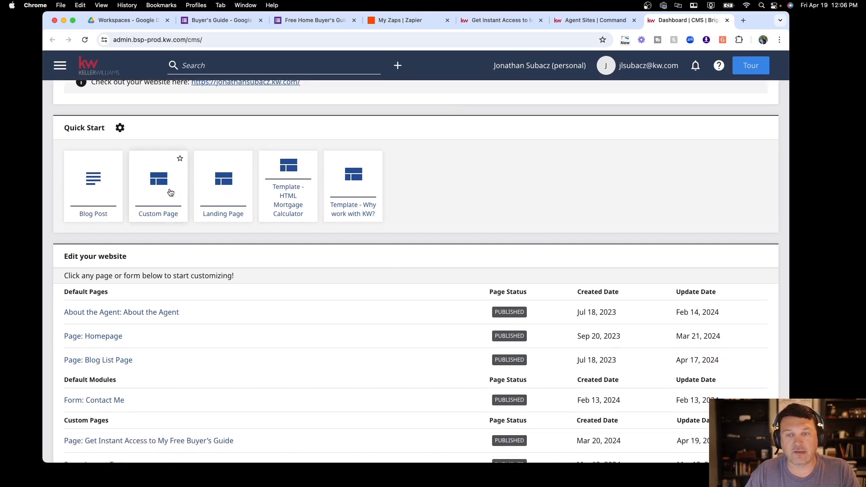
scroll(171, 192, down, 5)
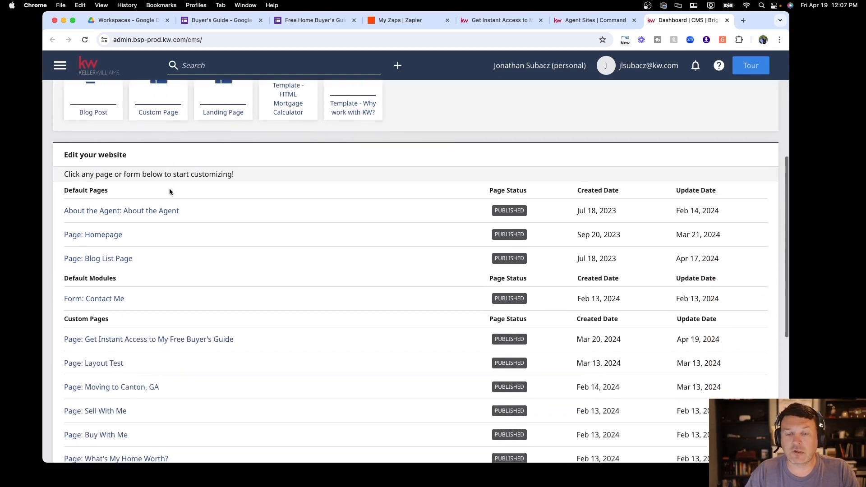
click(162, 251)
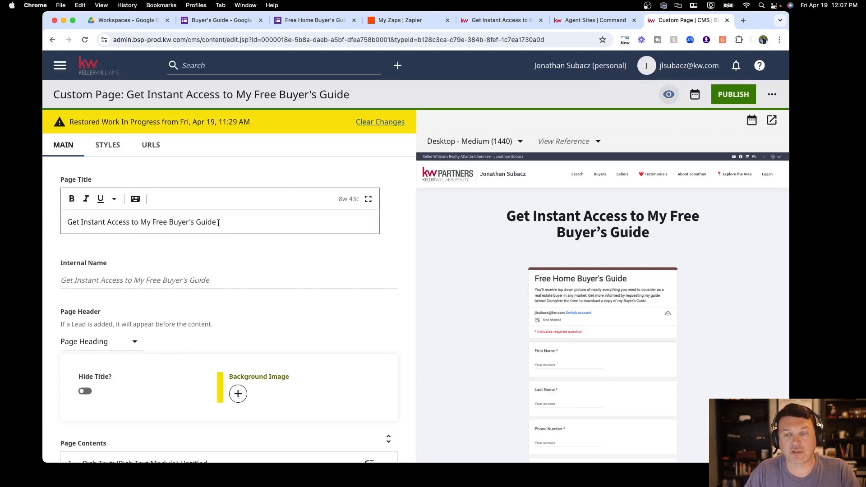
Browse the addable modules, then open the page's Rich Text module with its HTML Embed block
scroll(91, 222, down, 1)
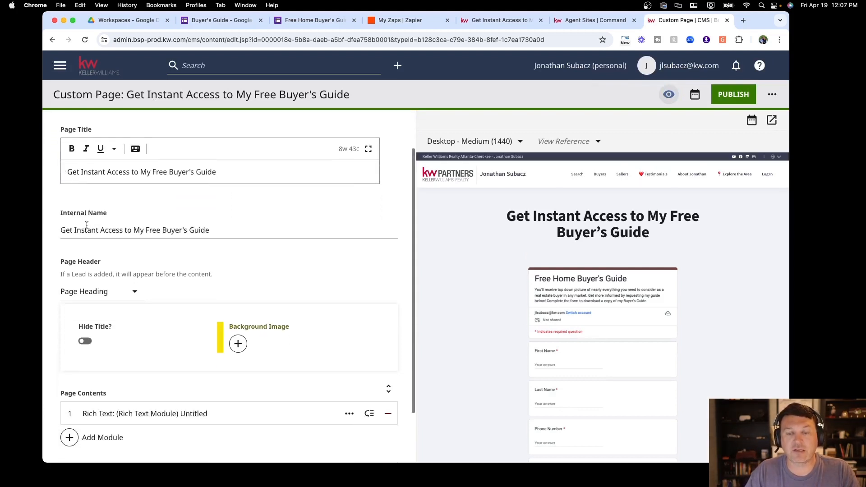
scroll(119, 228, down, 2)
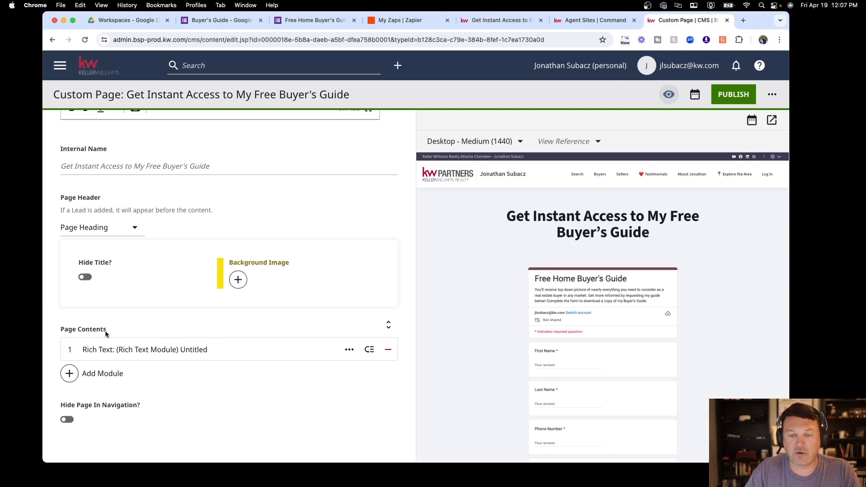
click(72, 374)
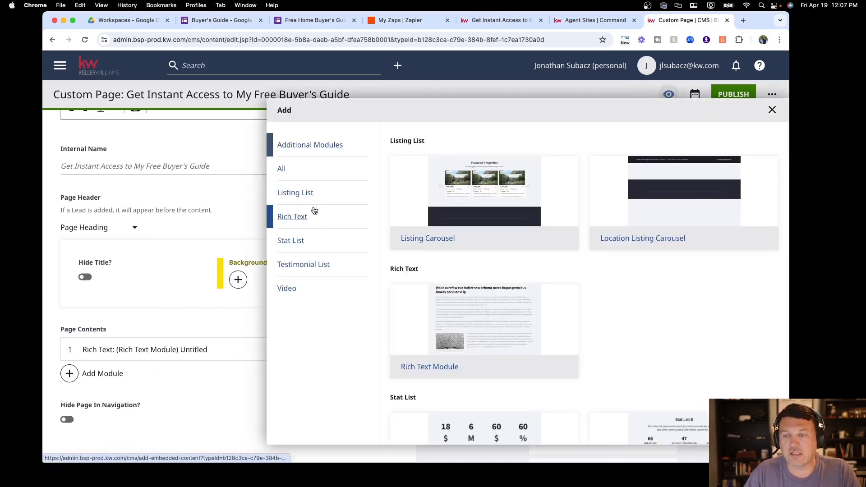
scroll(466, 237, down, 10)
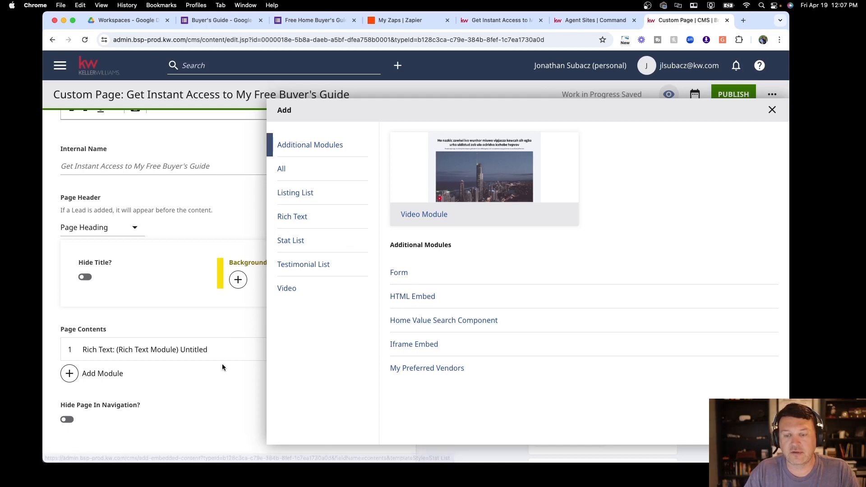
click(218, 351)
scroll(250, 362, down, 4)
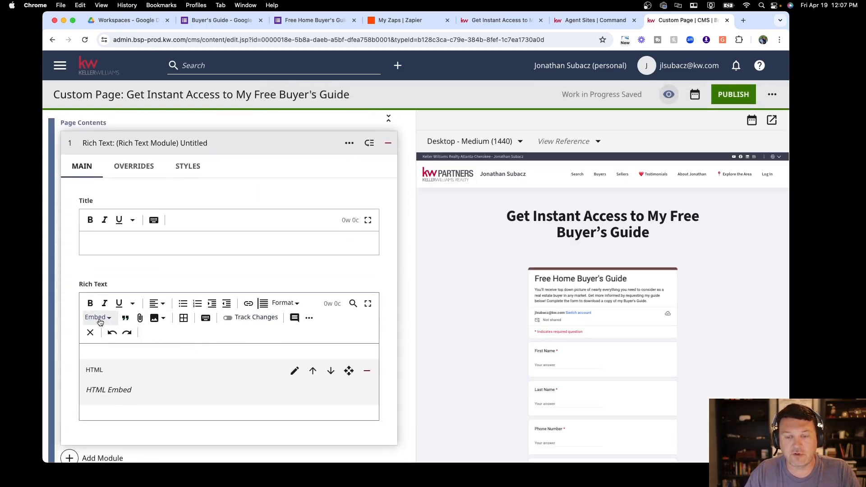
Edit the rich text HTML embed and open the shared Buyer's Guide Download module's Raw HTML
click(100, 319)
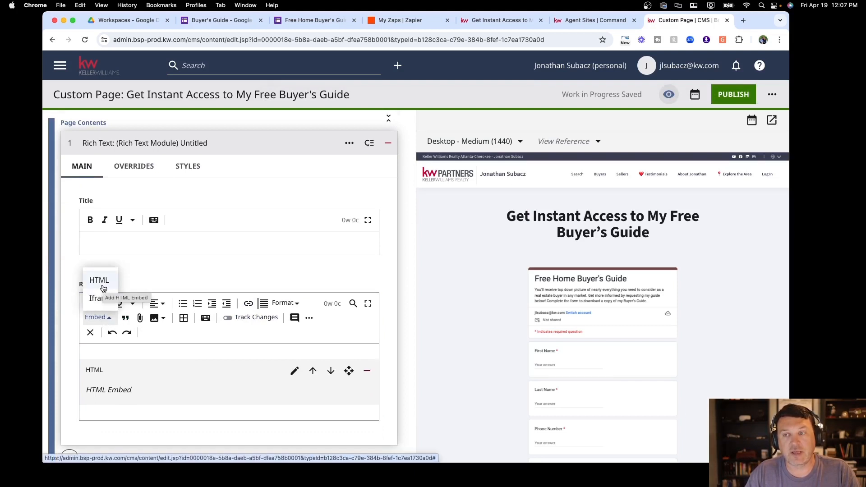
click(149, 365)
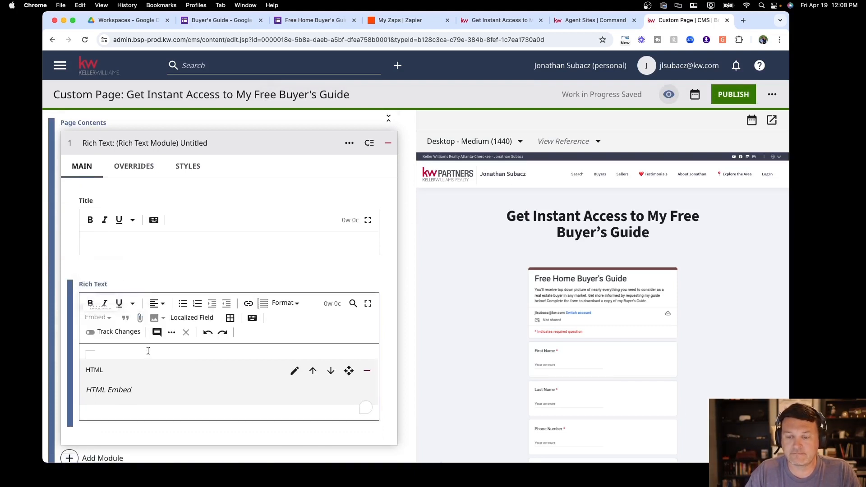
click(295, 372)
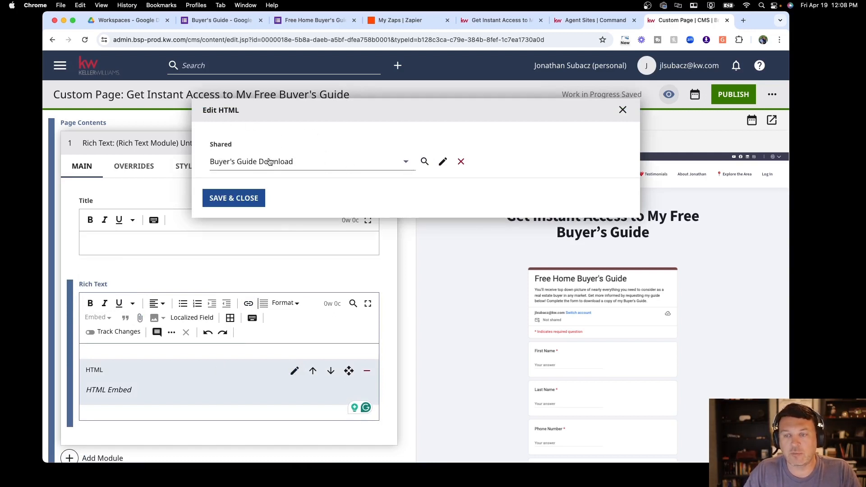
click(406, 166)
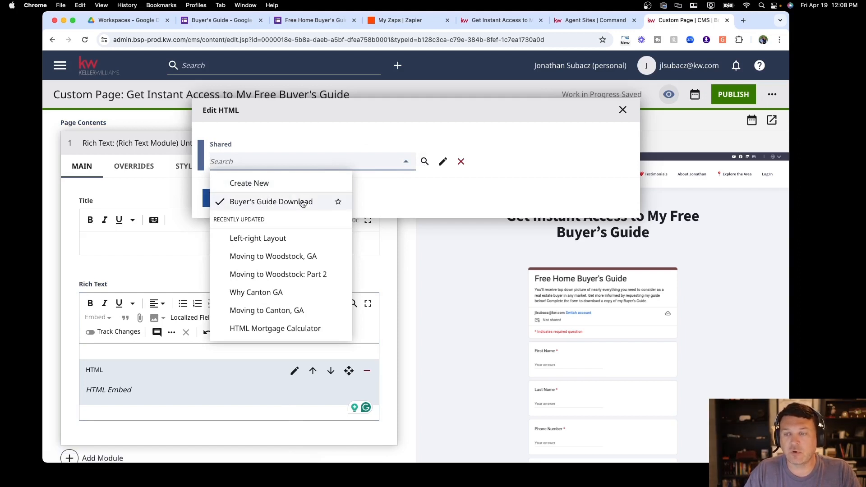
click(342, 149)
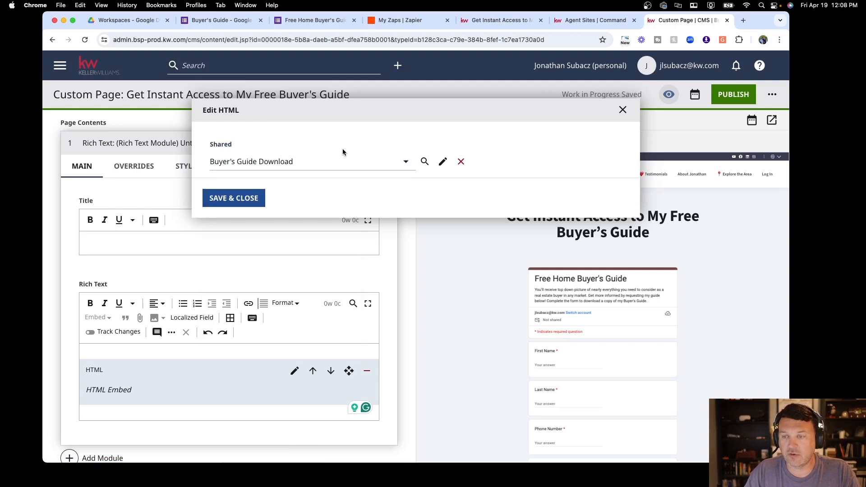
click(443, 161)
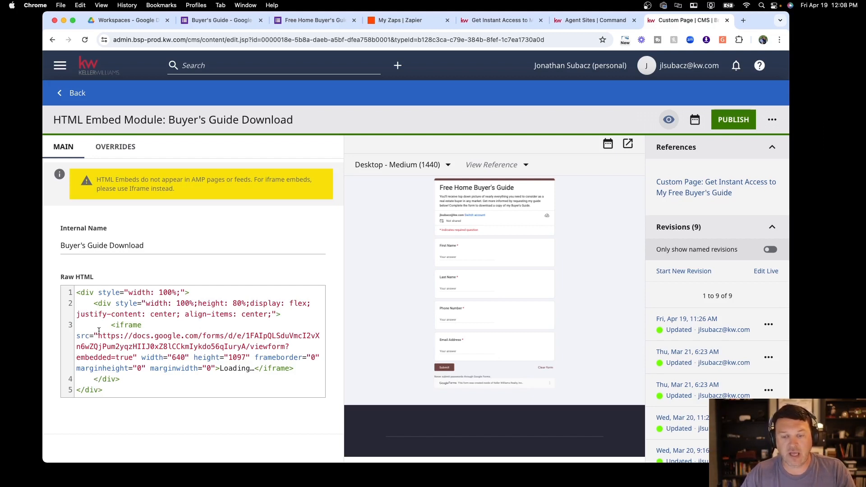
Inspect the existing Google Form iframe code, then move to the Buyer's Guide form in Google Forms
drag(111, 325, 315, 368)
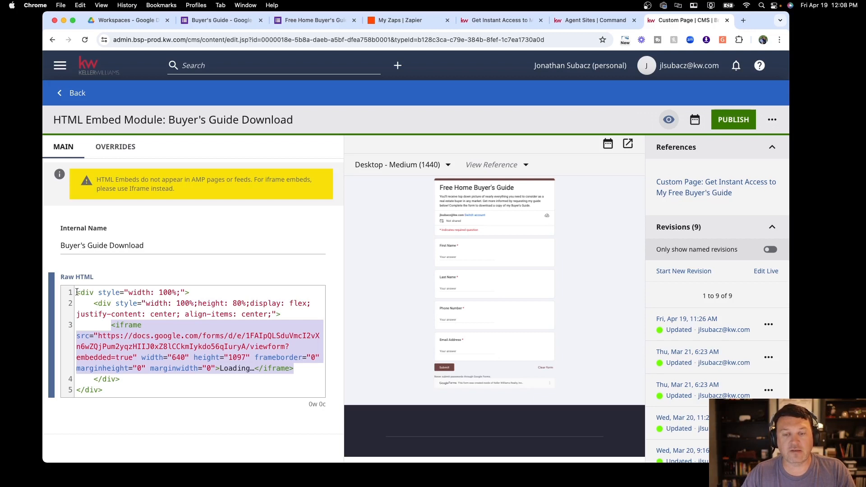
drag(77, 292, 101, 388)
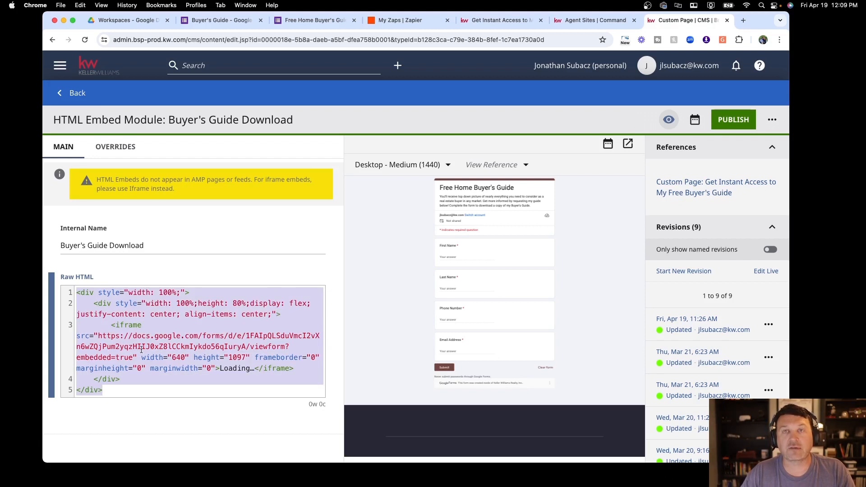
click(176, 260)
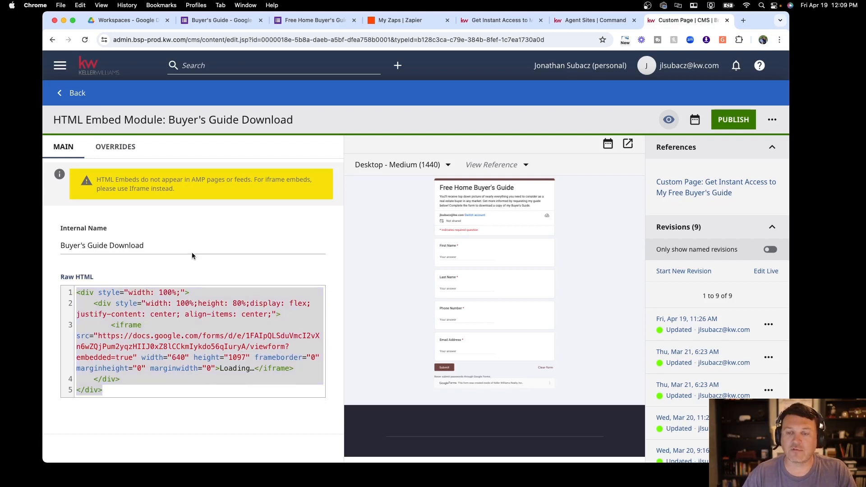
click(227, 21)
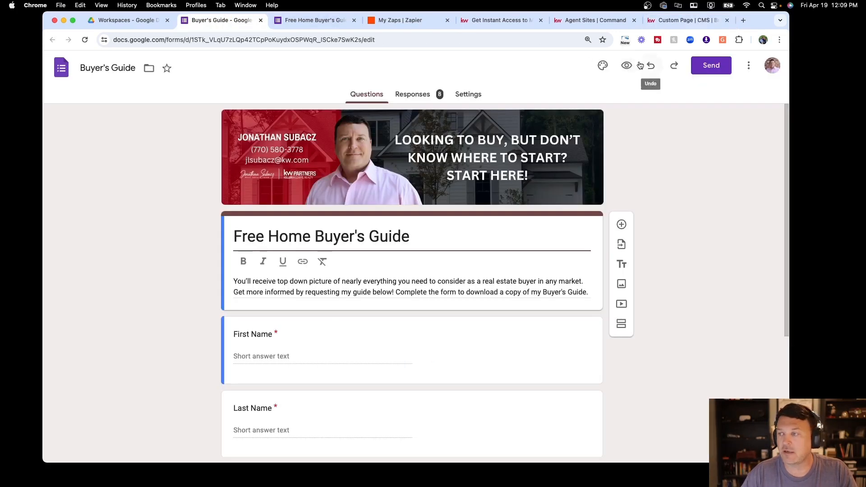
Copy the Buyer's Guide form's 640×897 embed HTML code and return to the CMS
click(712, 67)
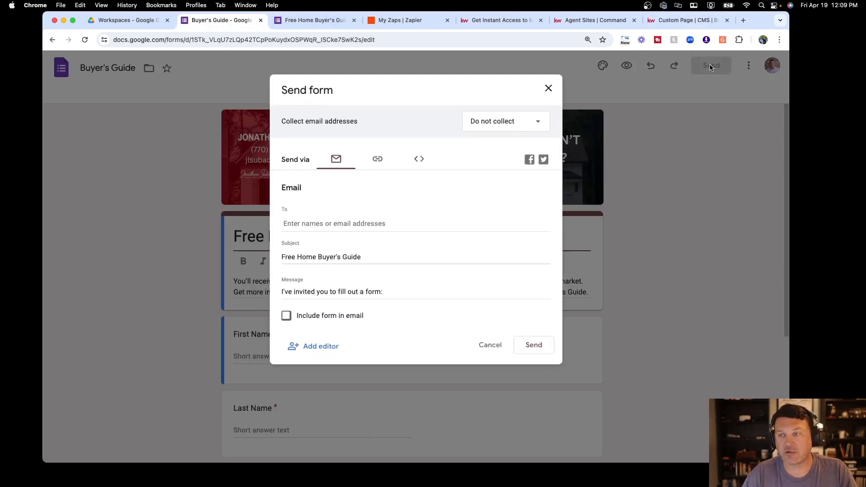
click(419, 160)
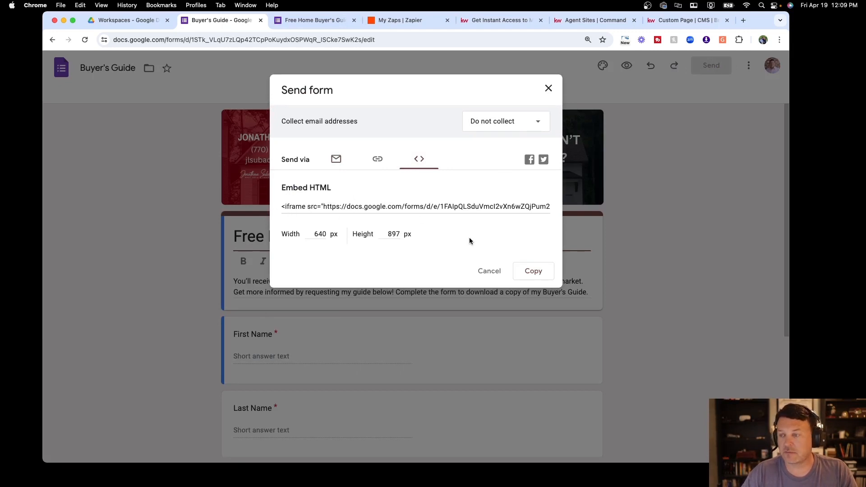
click(533, 271)
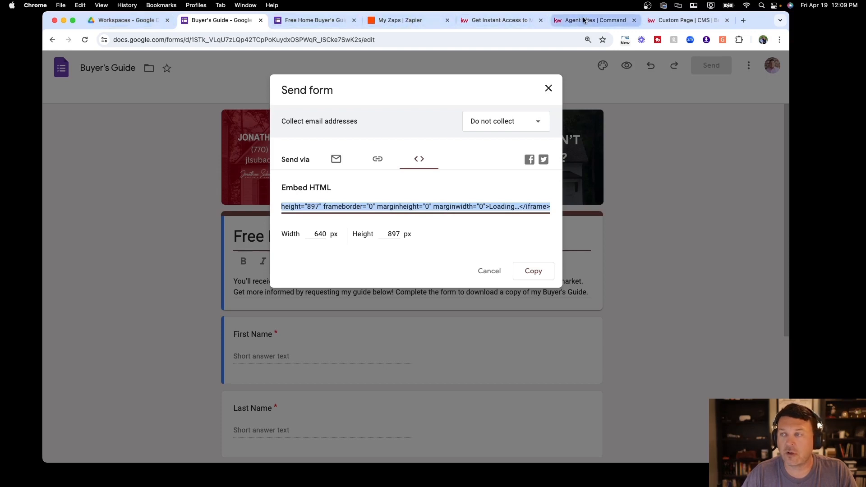
click(685, 20)
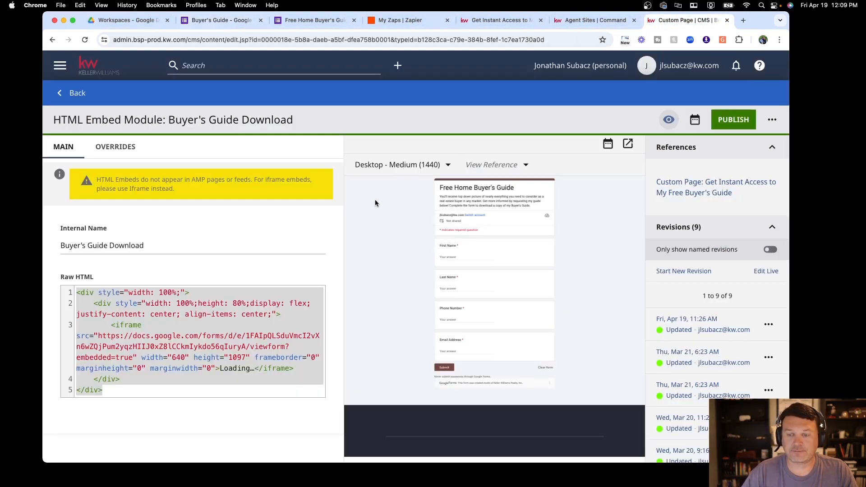
Replace the old iframe in Raw HTML with the newly copied Google Form embed code
click(208, 294)
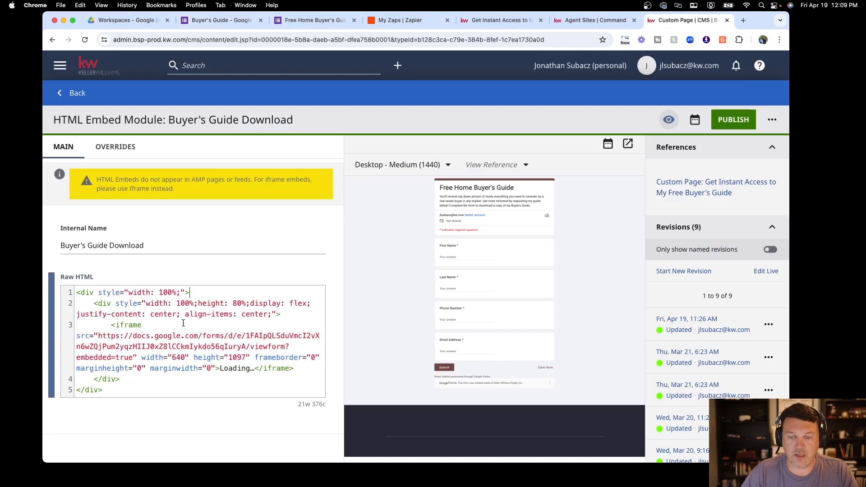
click(113, 325)
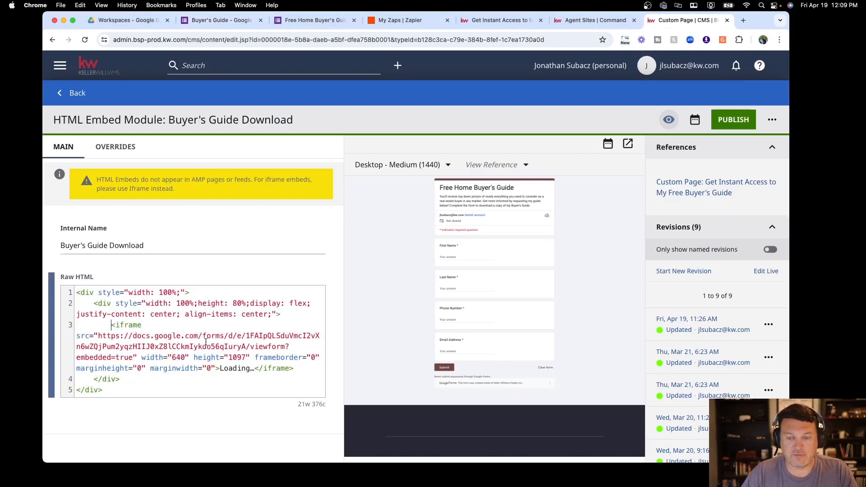
shift+click(298, 369)
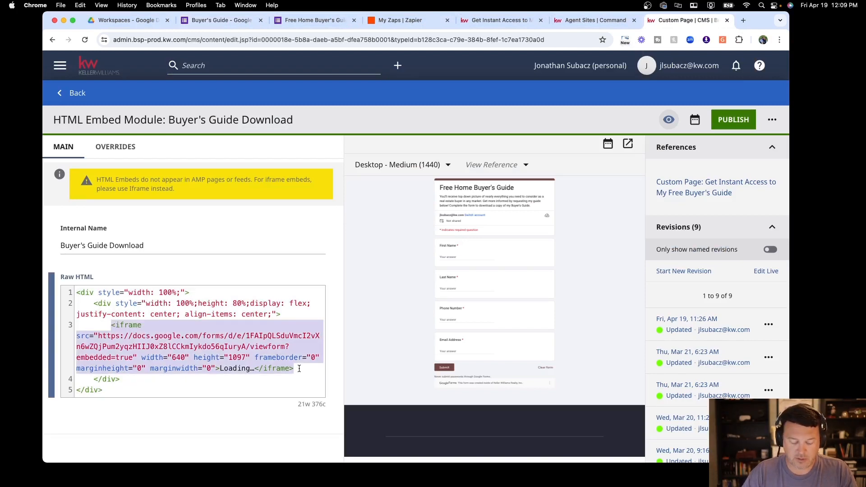
key(super+v)
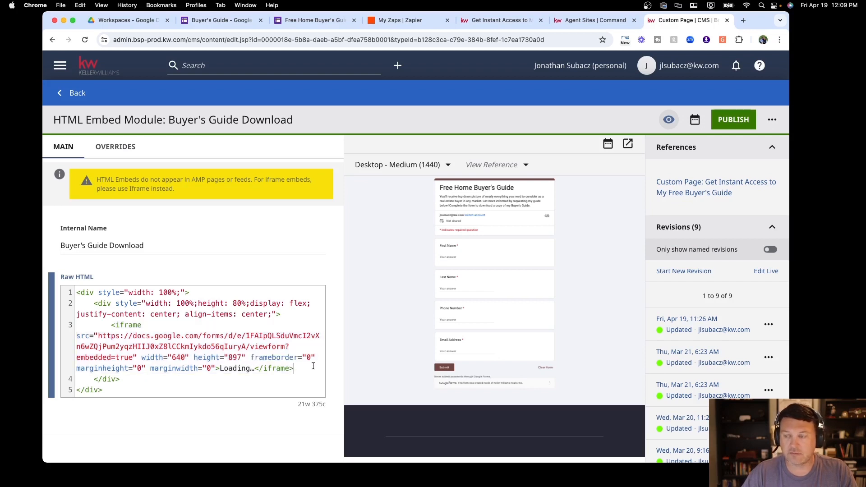
click(320, 267)
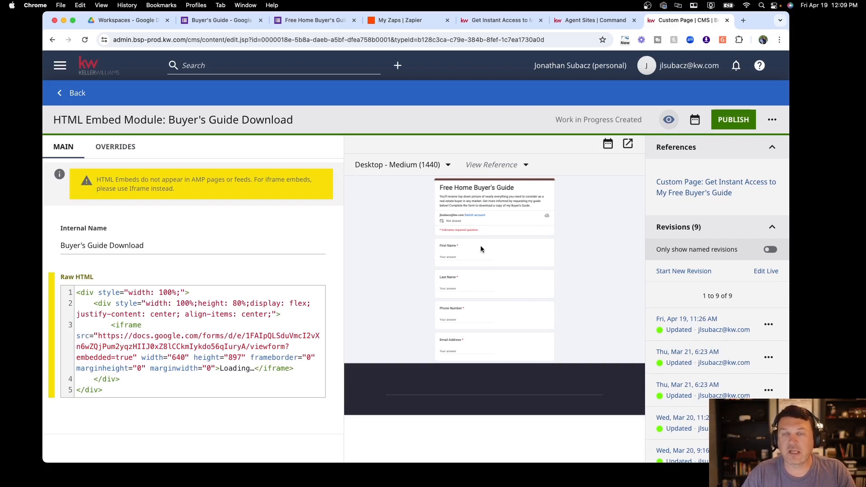
scroll(526, 238, down, 1)
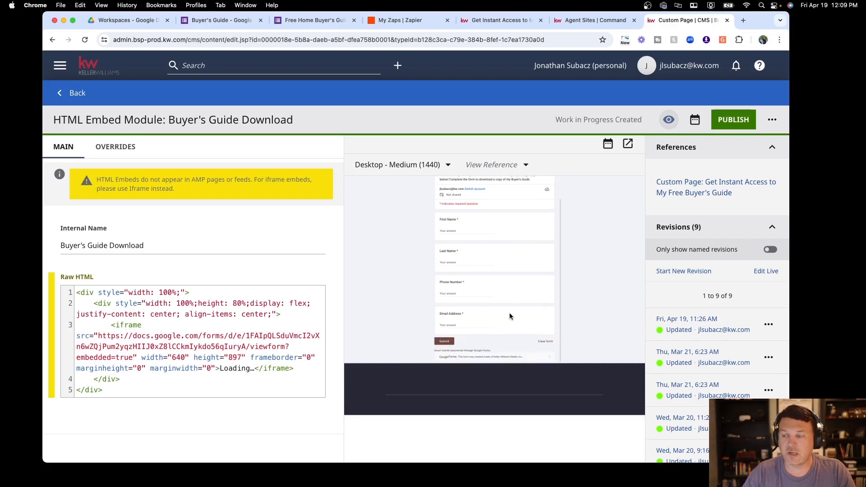
scroll(509, 316, up, 1)
scroll(526, 223, down, 1)
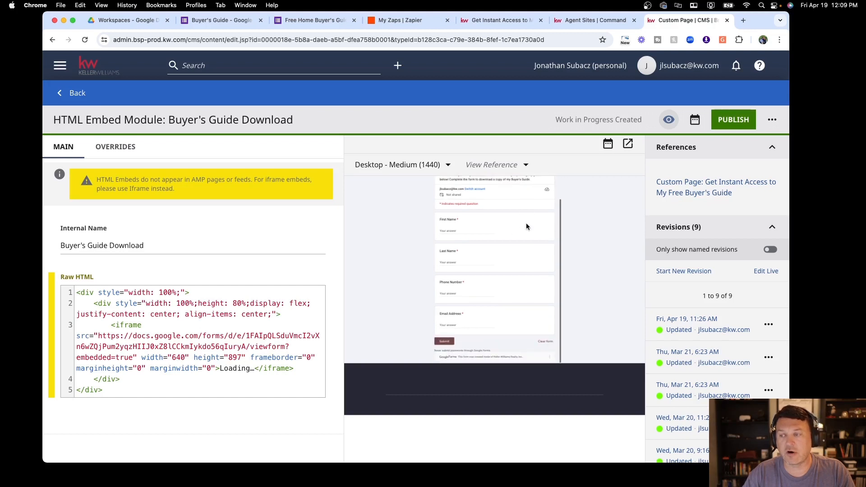
scroll(525, 227, up, 1)
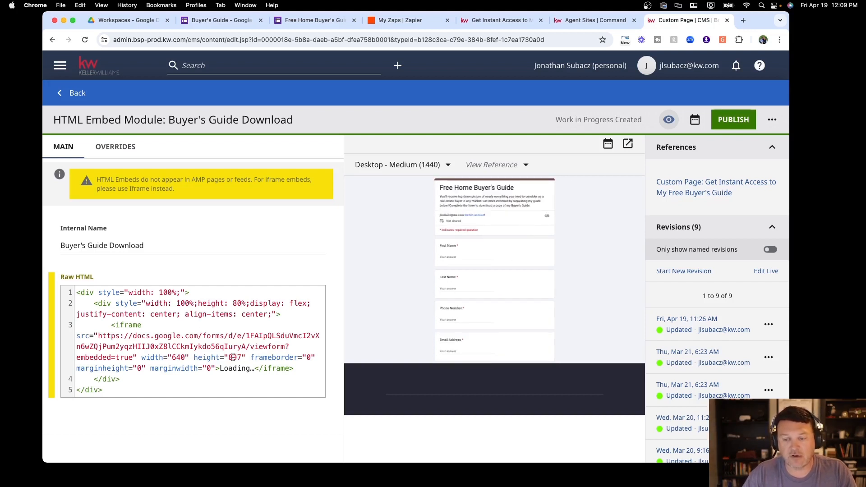
Change the iframe height from 897 to 1097 so the whole form shows
drag(230, 357, 242, 356)
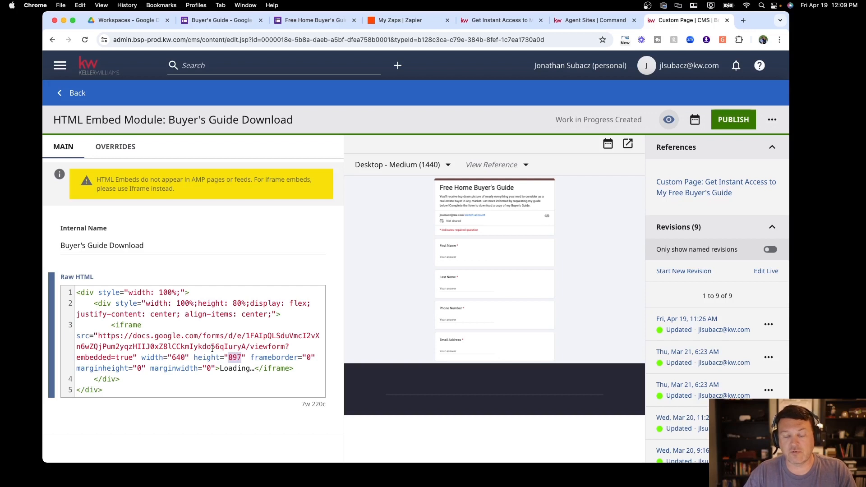
double_click(233, 357)
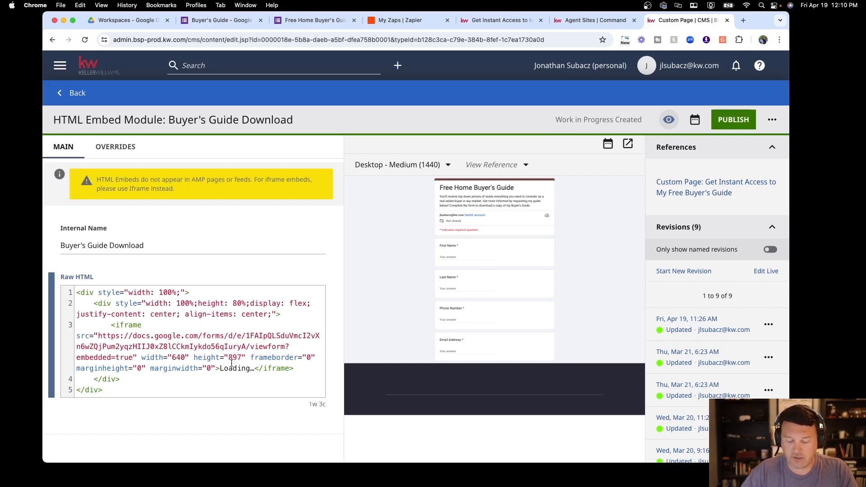
text(1097)
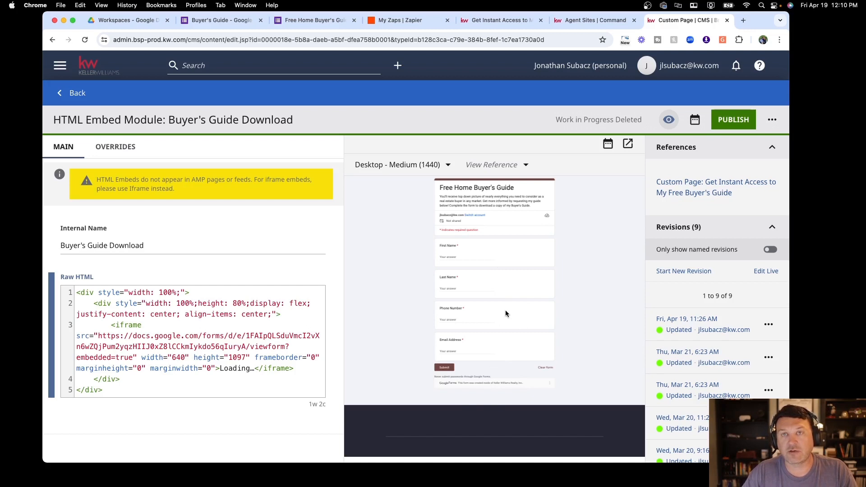
Publish the Buyer's Guide Download module, keep it as the shared embed, and save and close
click(733, 120)
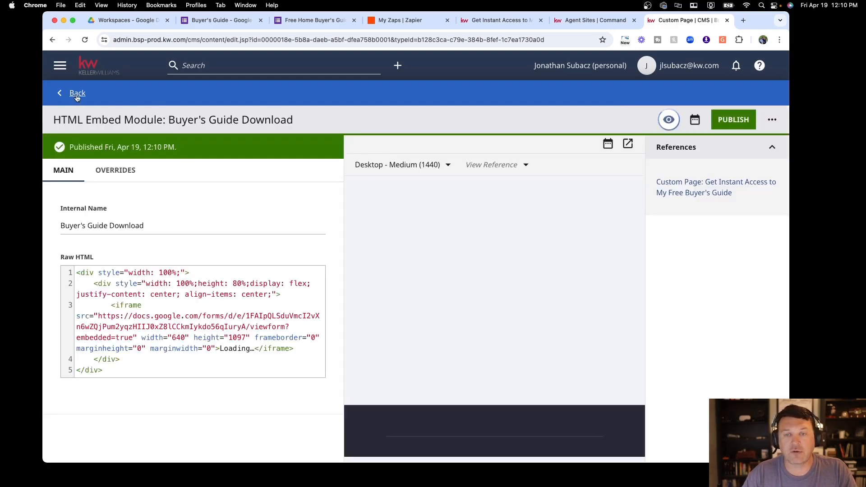
click(76, 95)
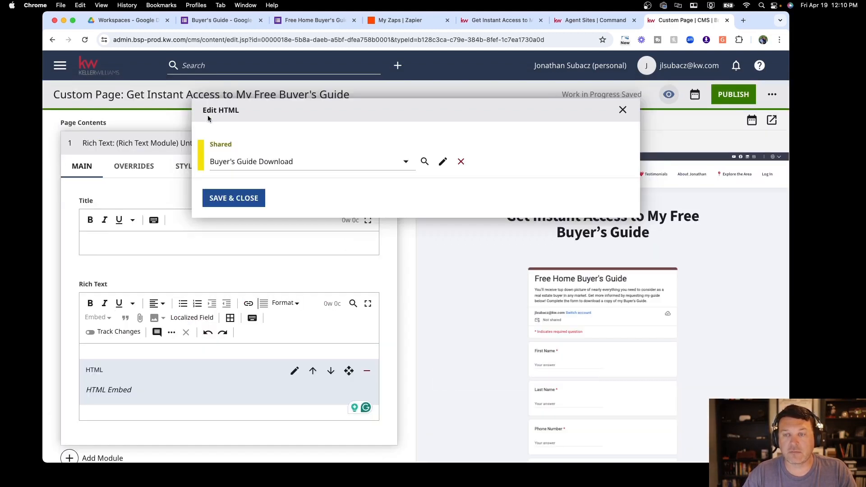
click(358, 166)
click(279, 201)
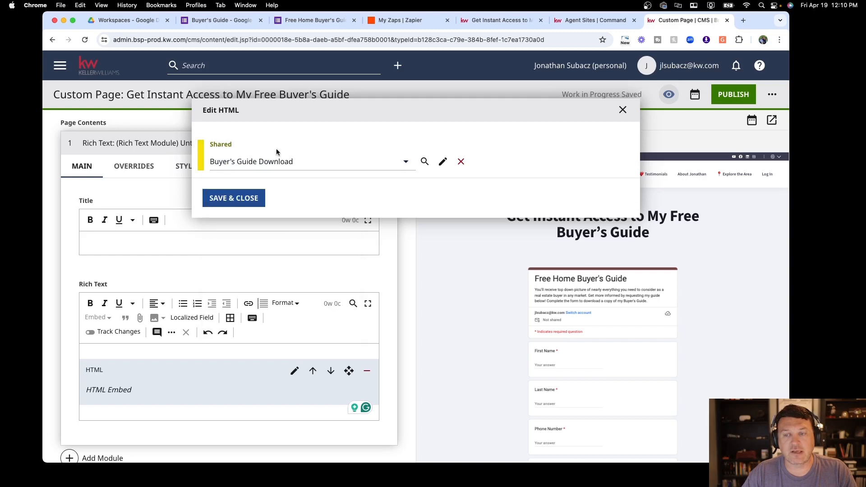
click(233, 201)
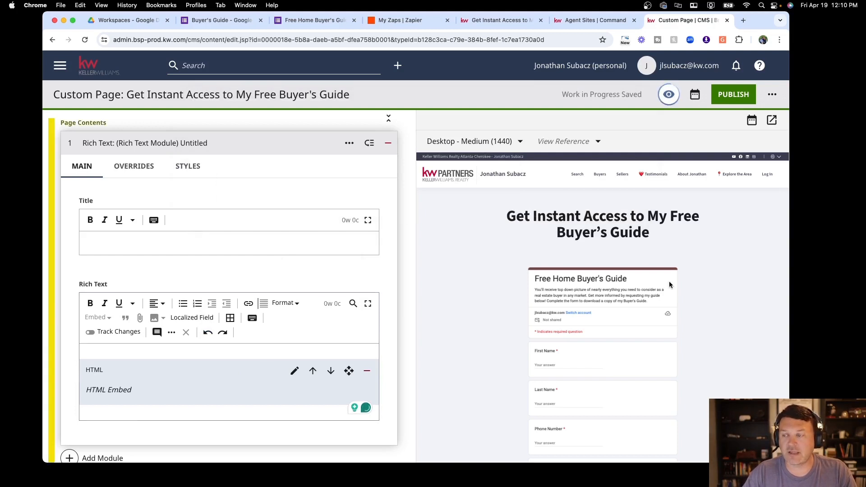
Publish the 'Get Instant Access to My Free Buyer's Guide' custom page with the embedded Buyer's Guide form
scroll(596, 269, down, 1)
scroll(597, 269, down, 2)
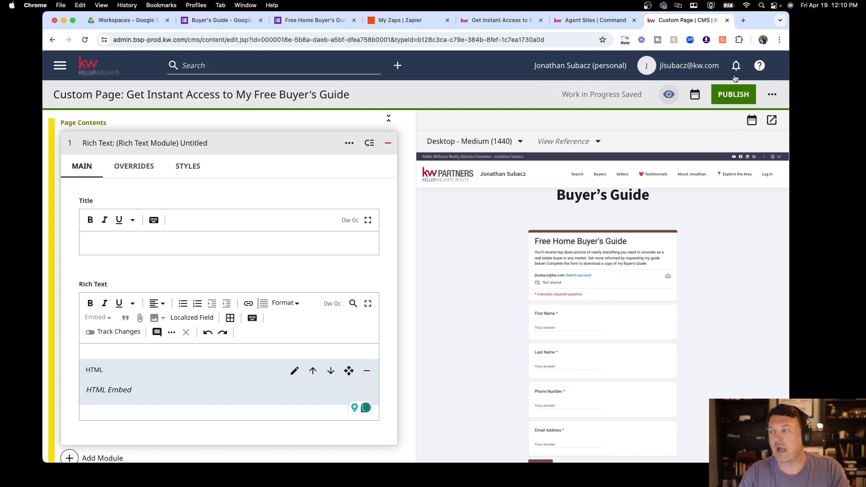
click(734, 90)
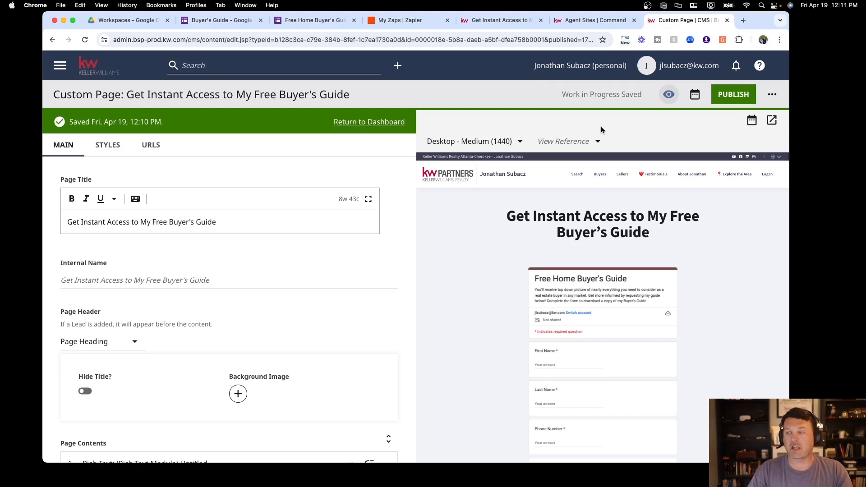
mouse_move(599, 174)
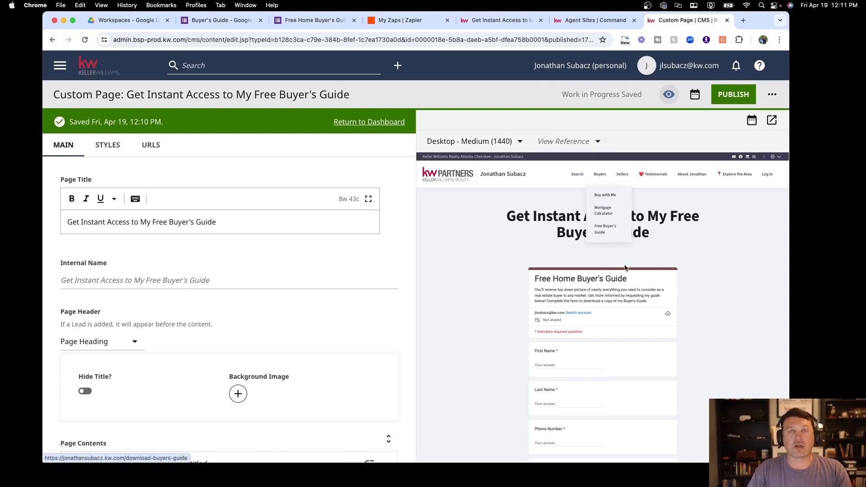